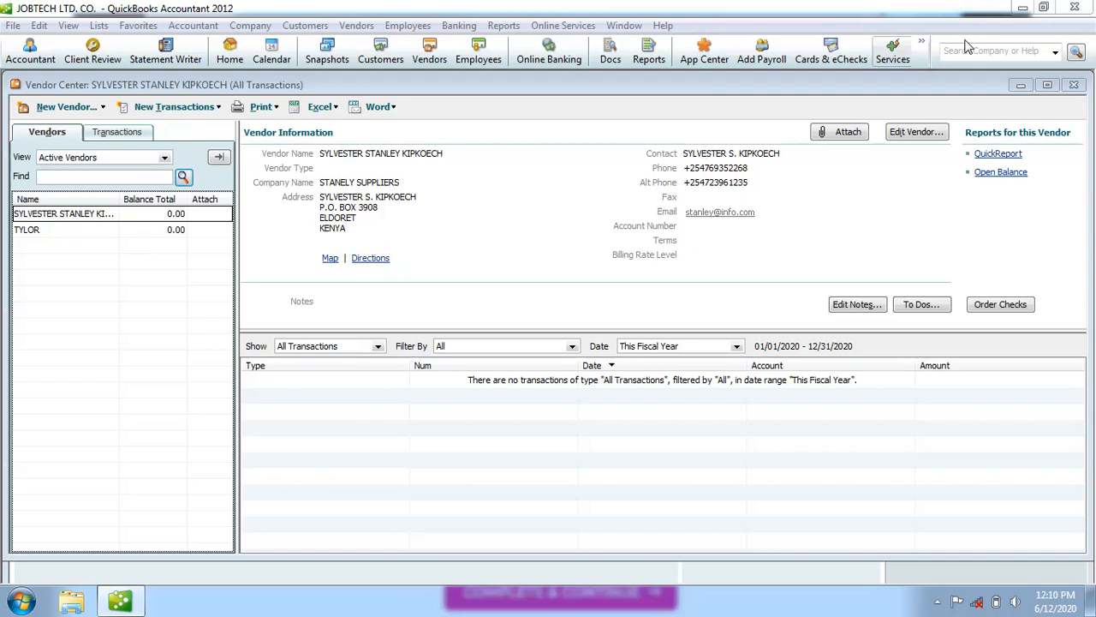
# Close the Vendor Center, open the Employee Center and open the listed employee's record for editing.
pyautogui.click(1076, 85)
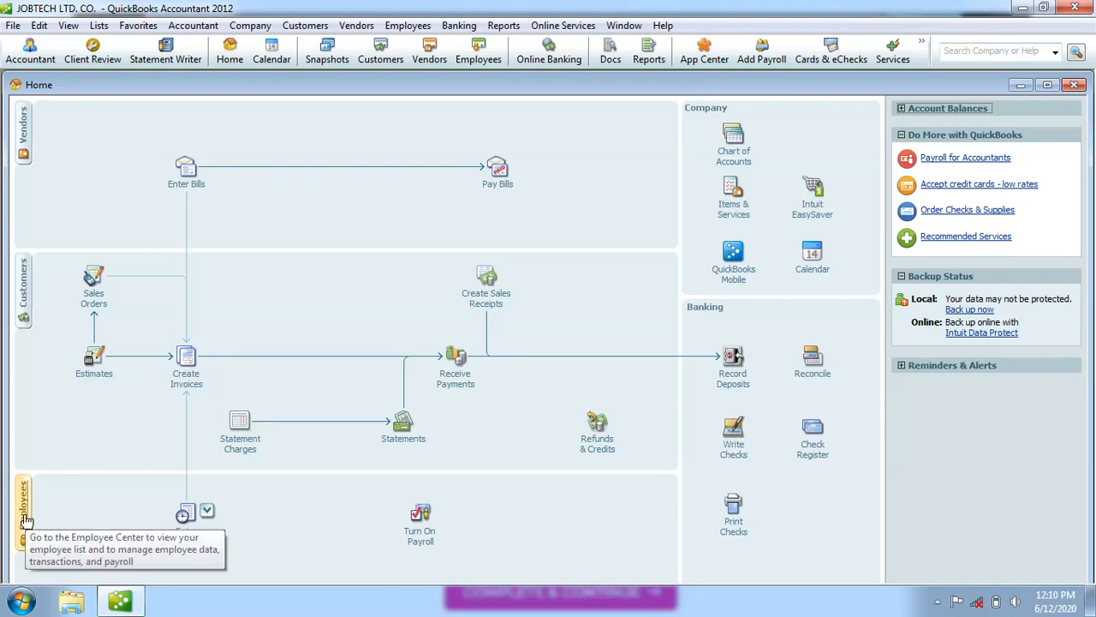
pyautogui.click(480, 60)
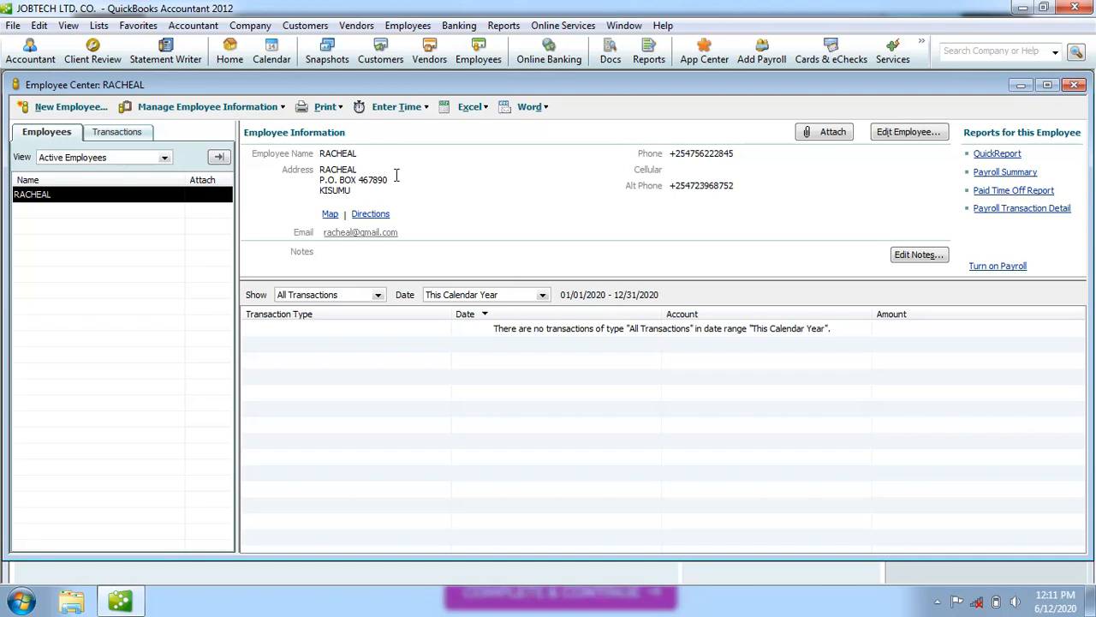
pyautogui.doubleClick(45, 197)
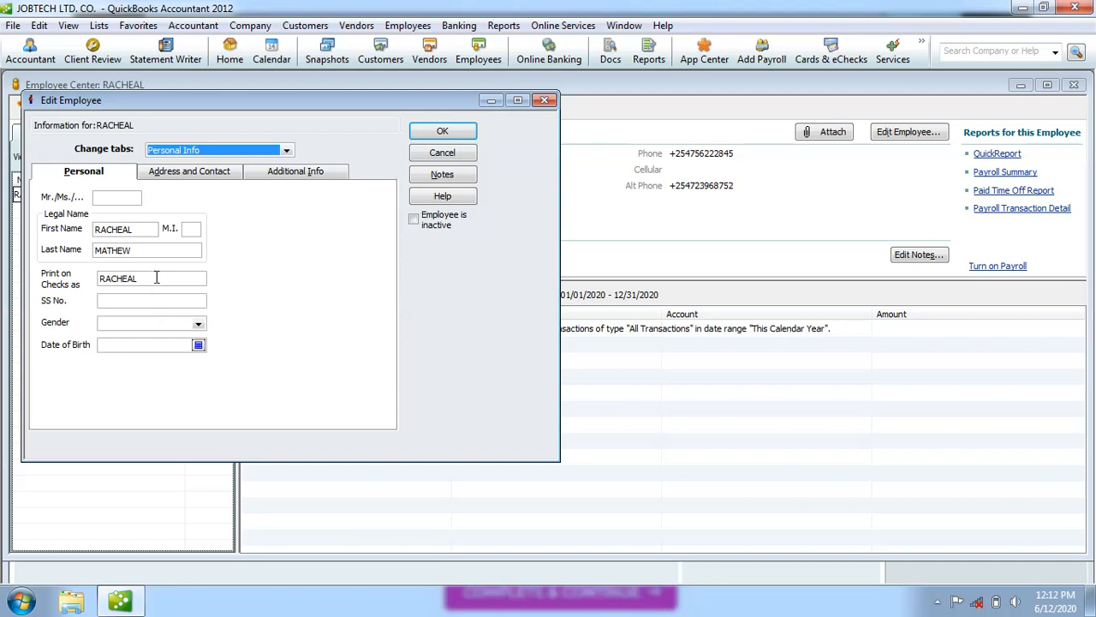
pyautogui.click(545, 101)
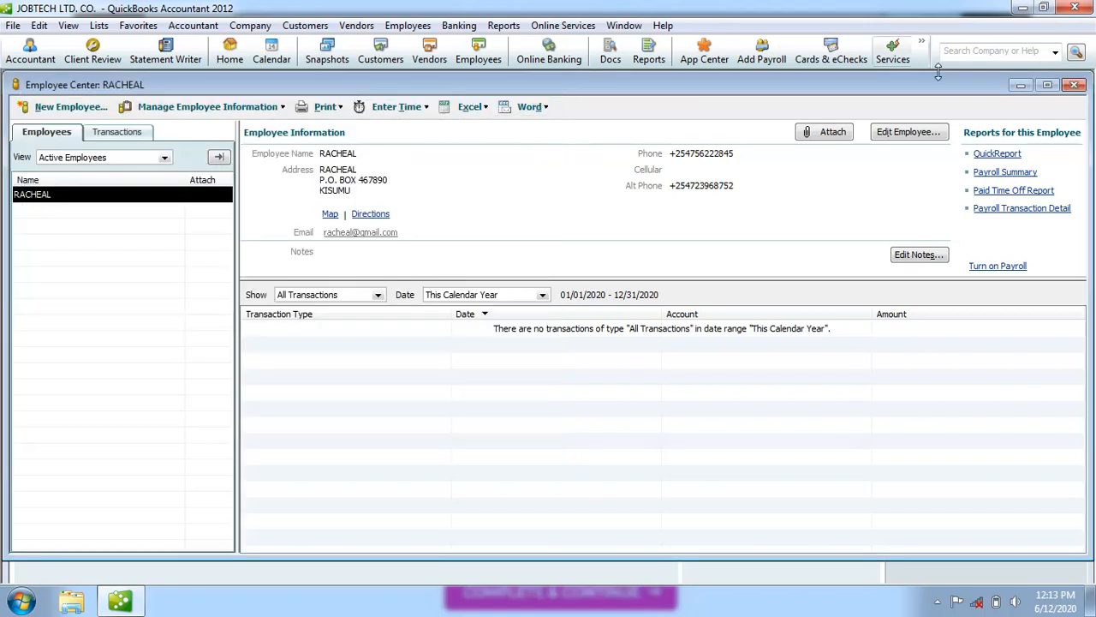
# Close the Employee Center, reopen it from the Home page Employees tab and edit the employee.
pyautogui.click(1076, 86)
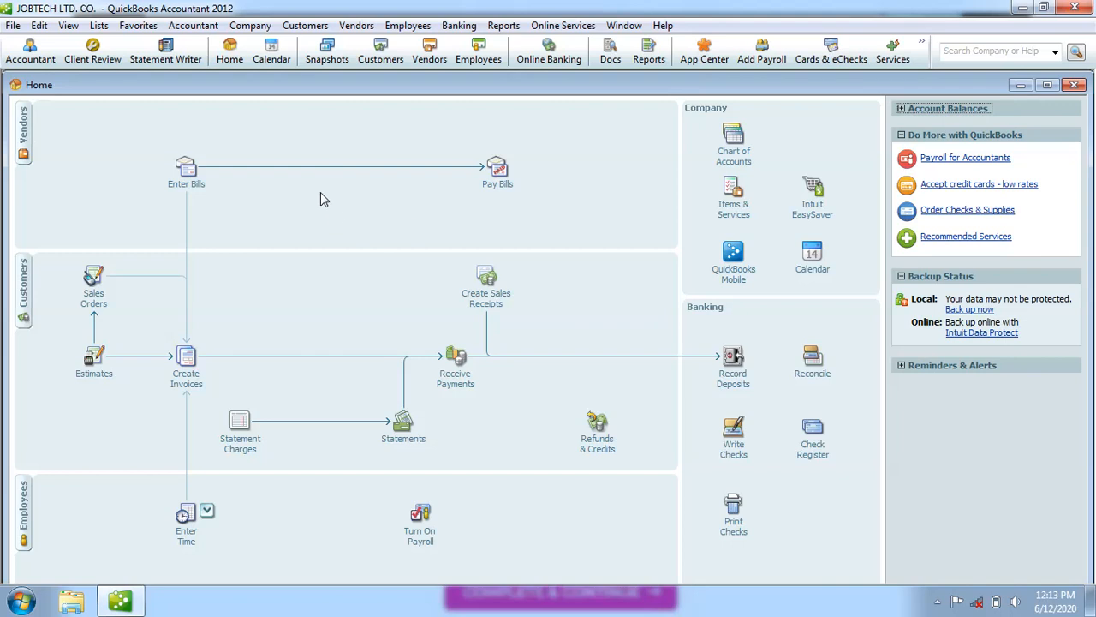
pyautogui.click(26, 504)
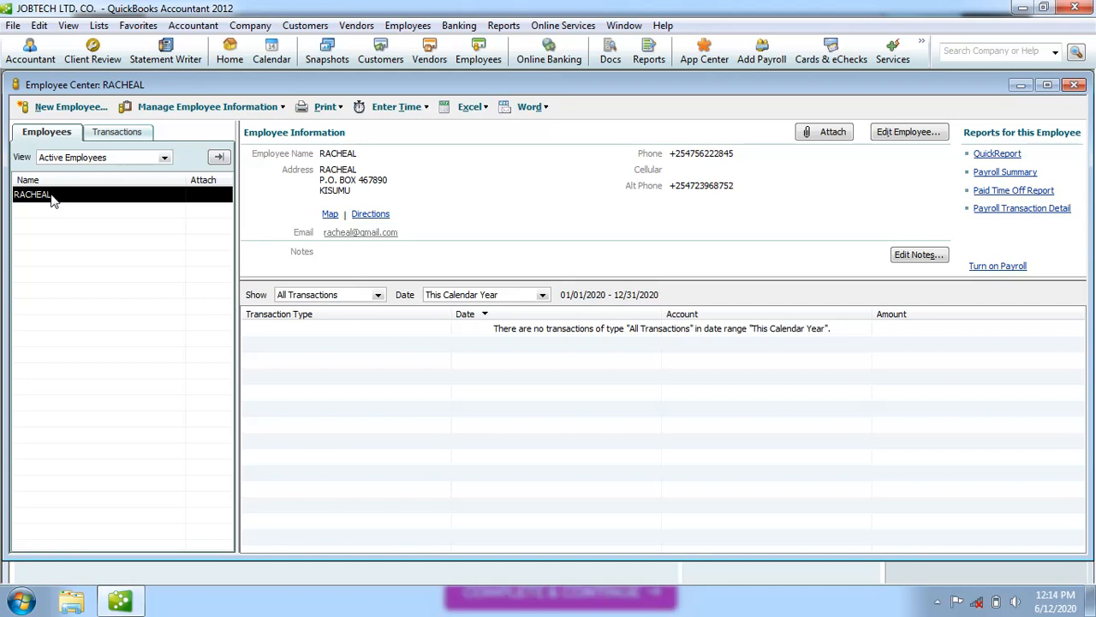
pyautogui.doubleClick(51, 199)
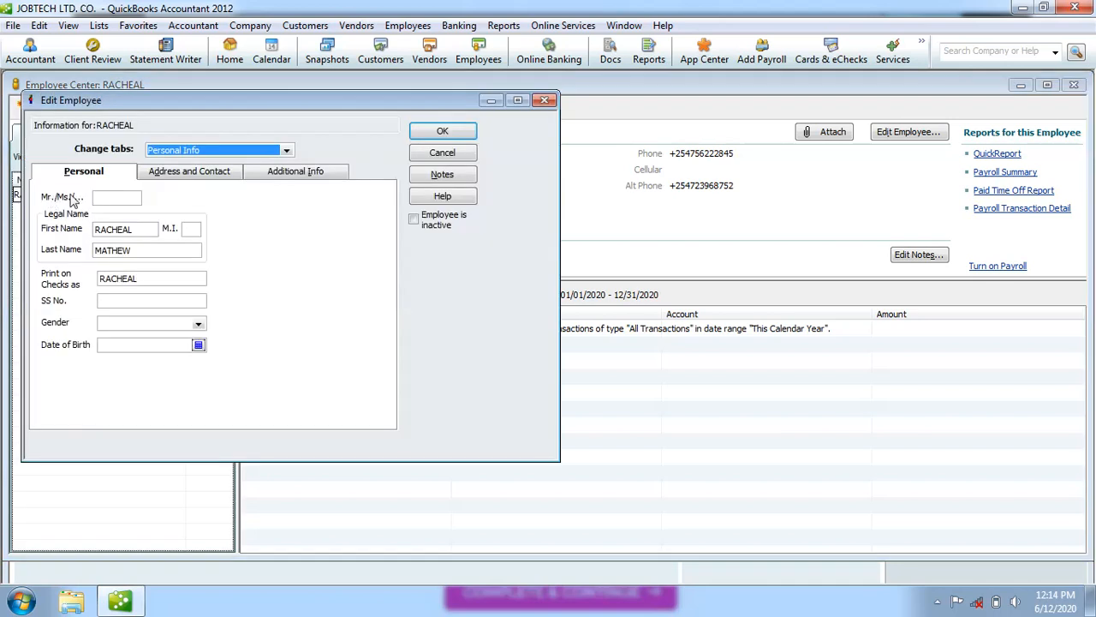
# Enter MRS. as the title and add the middle initial with a period to the check name.
pyautogui.click(102, 199)
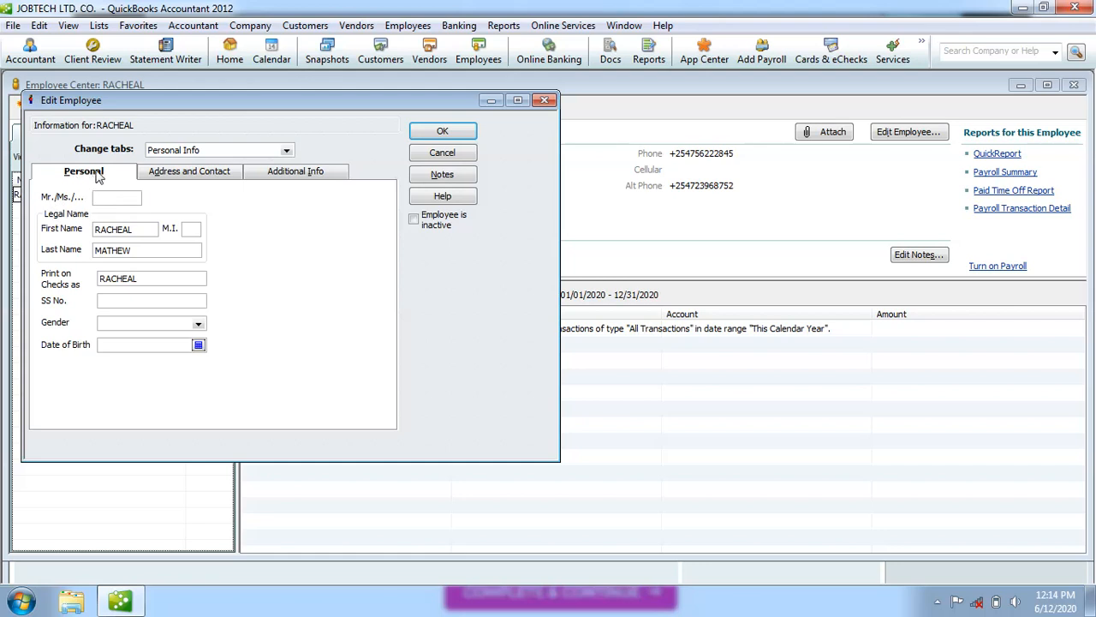
pyautogui.write('mr')
pyautogui.press('BackSpace')
pyautogui.press('BackSpace')
pyautogui.write('MRS')
pyautogui.click(188, 230)
pyautogui.write('N')
pyautogui.click(145, 279)
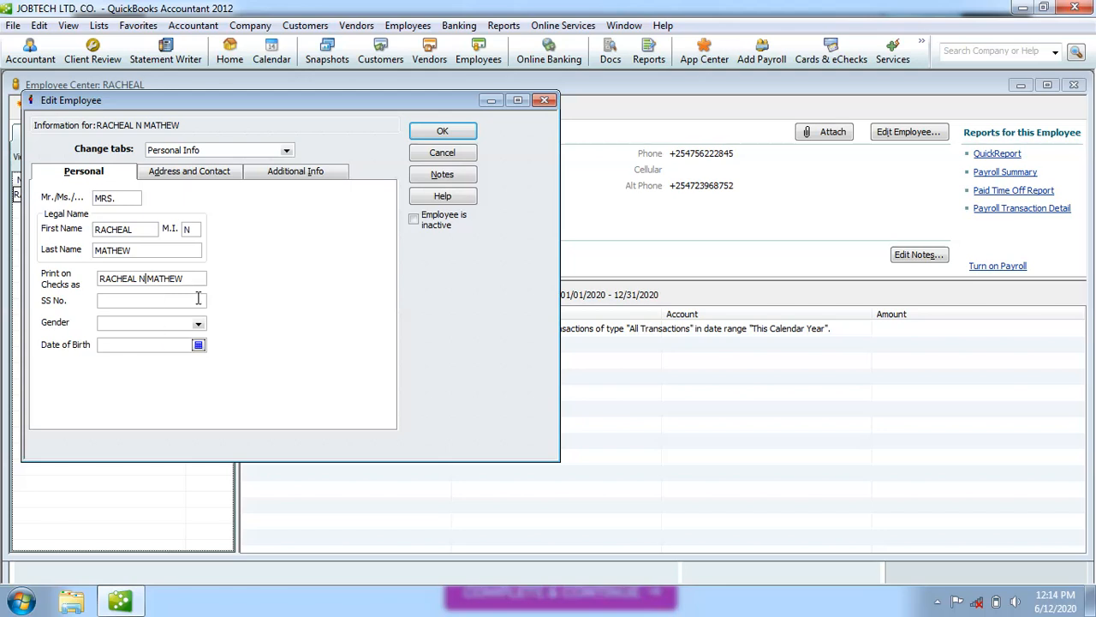
pyautogui.click(191, 230)
pyautogui.write('.')
pyautogui.click(142, 278)
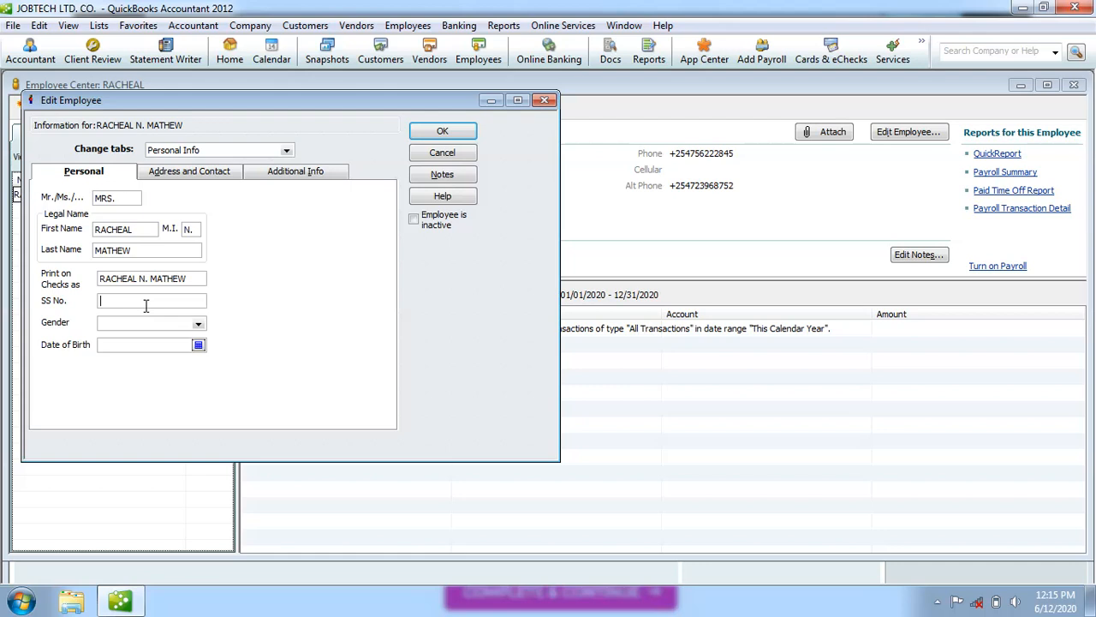
# Dismiss the SSN format warning and re-enter the social security number in spaced 3-2-4 format.
pyautogui.click(140, 328)
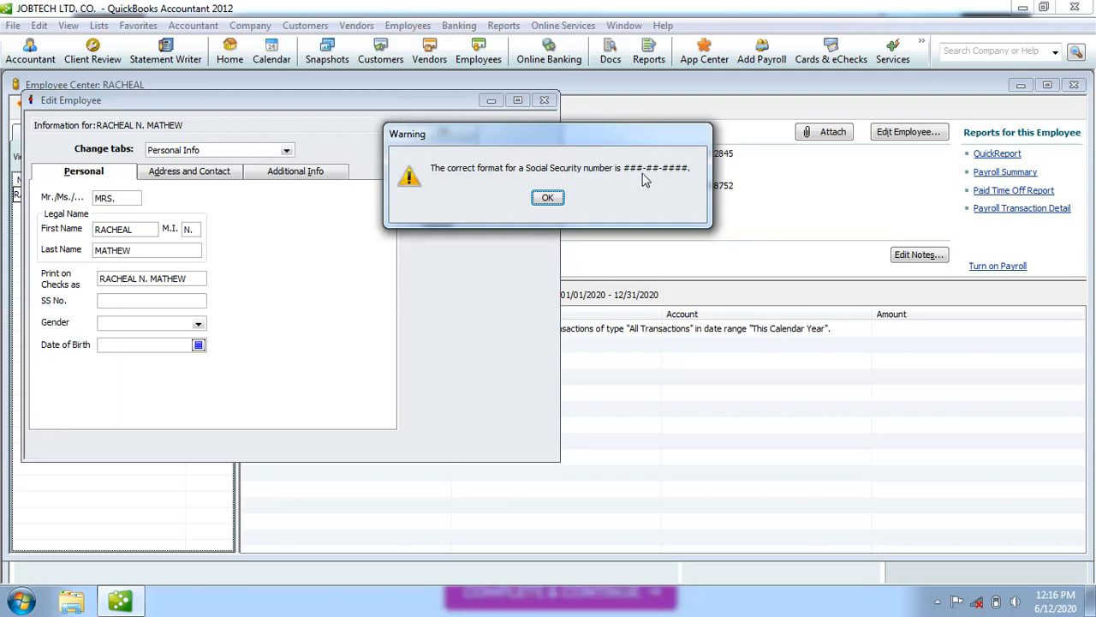
pyautogui.click(548, 198)
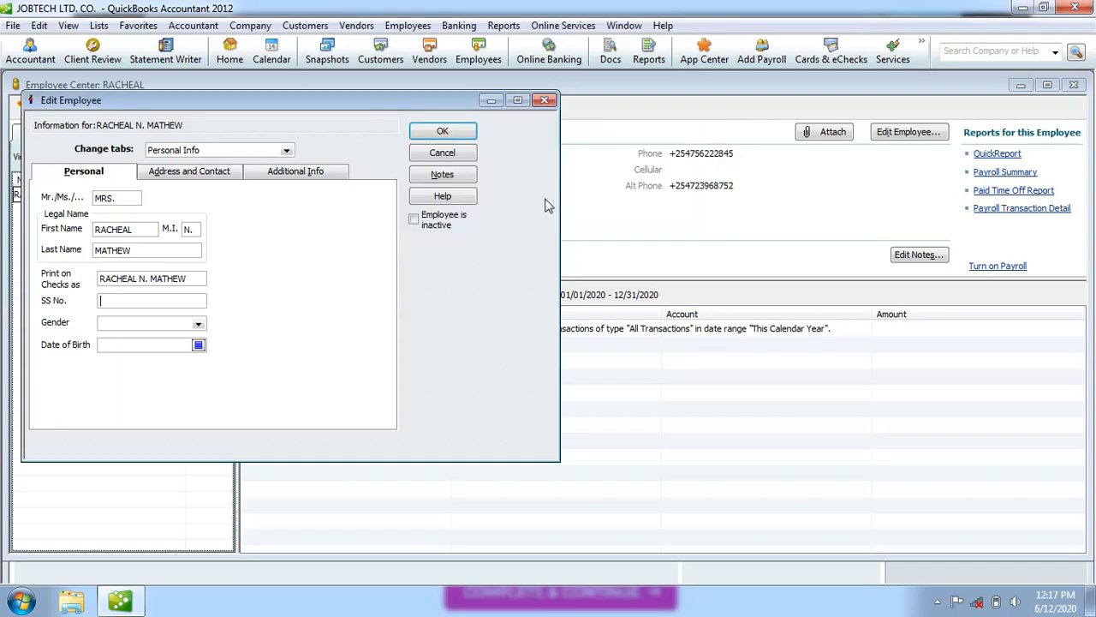
pyautogui.click(111, 304)
pyautogui.click(129, 323)
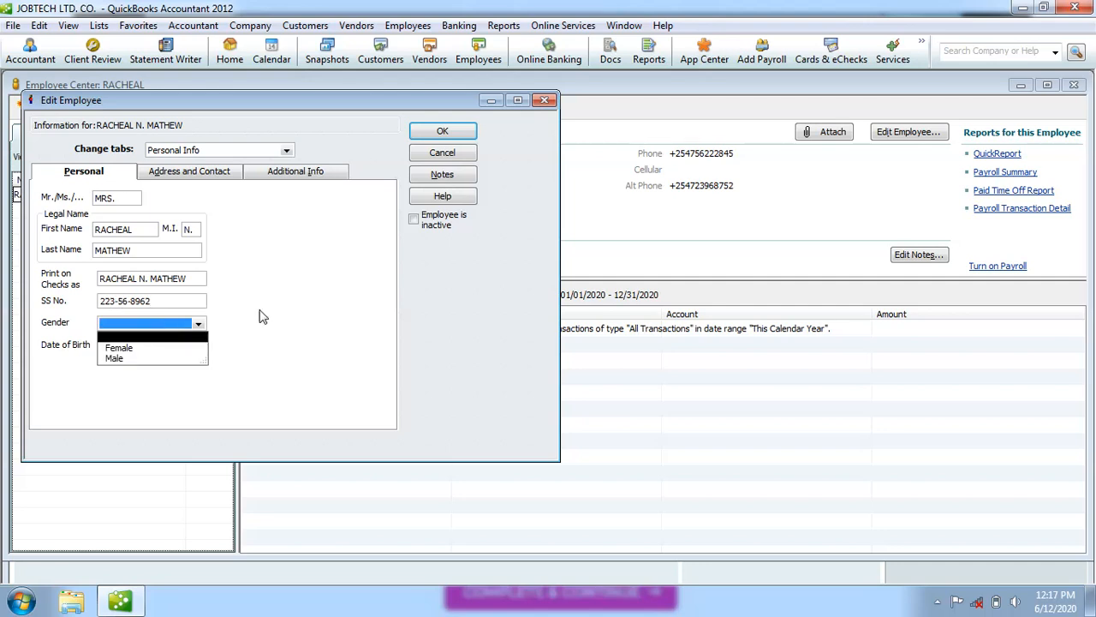
pyautogui.click(282, 328)
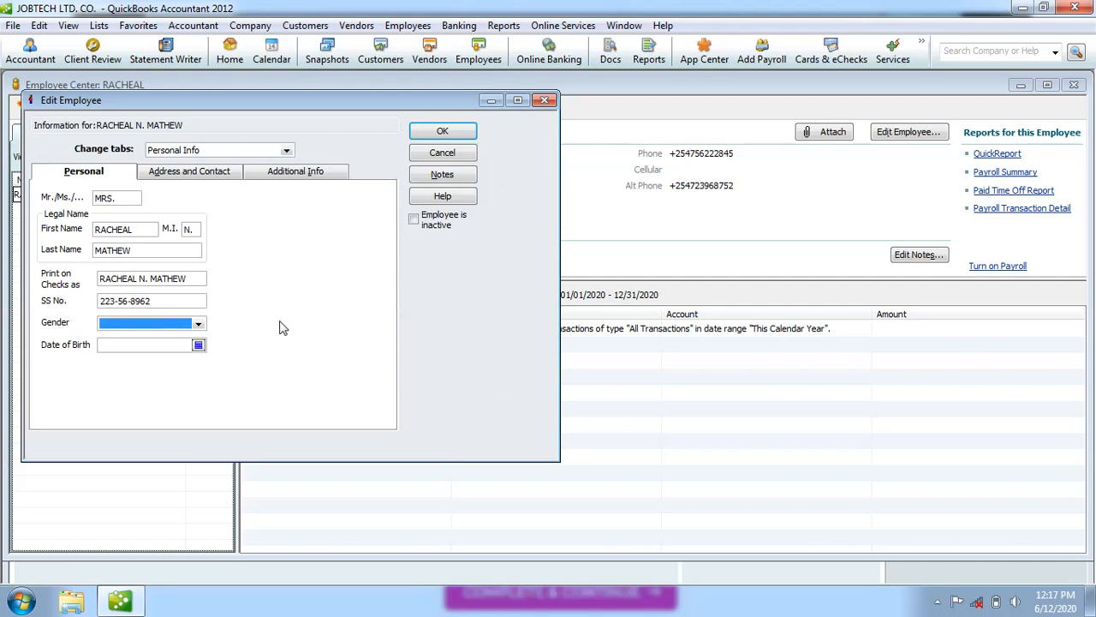
# Set the employee's gender to Female.
pyautogui.click(161, 301)
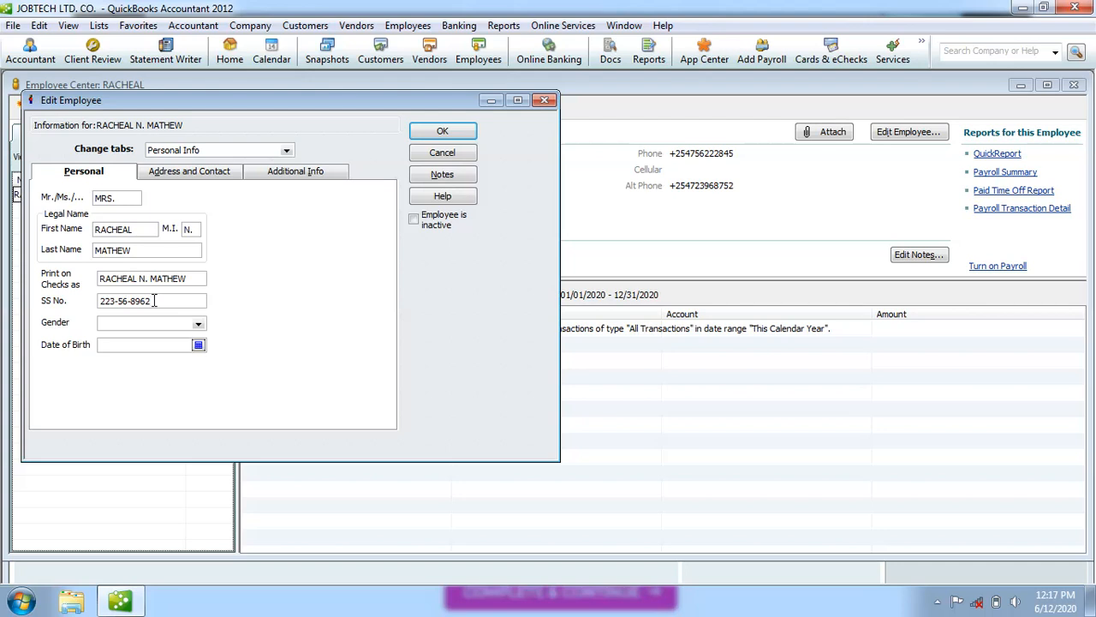
pyautogui.click(137, 333)
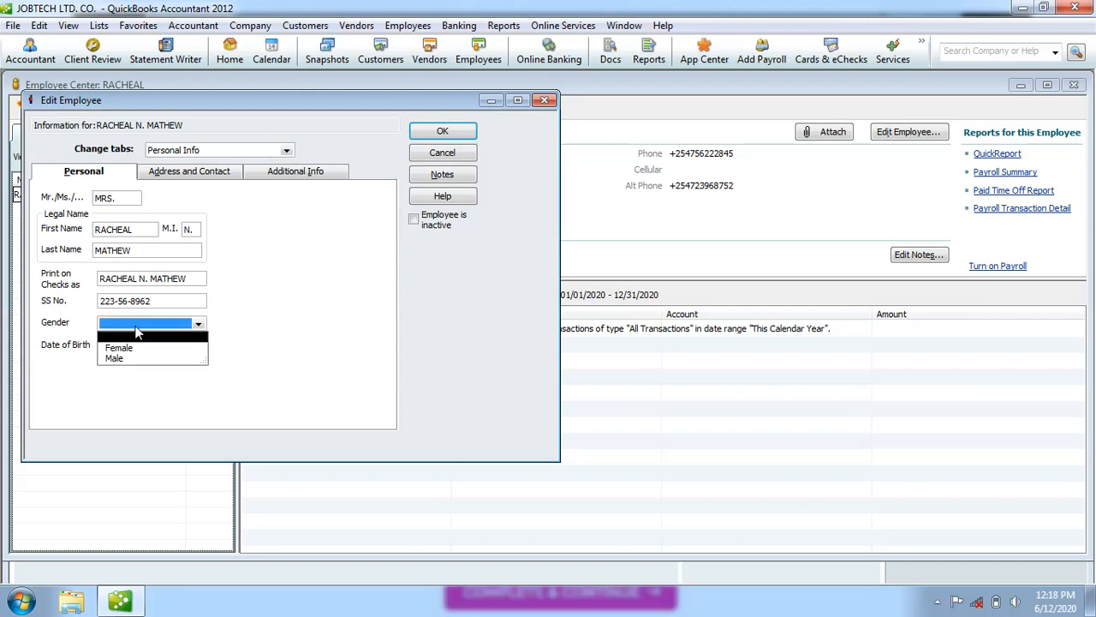
pyautogui.click(125, 348)
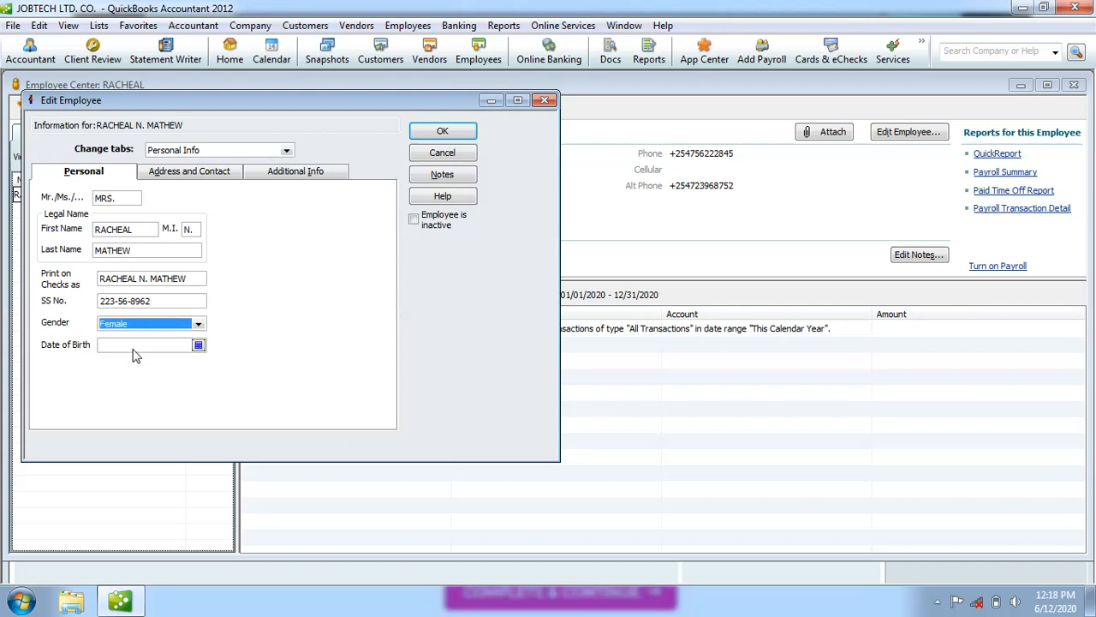
pyautogui.click(199, 346)
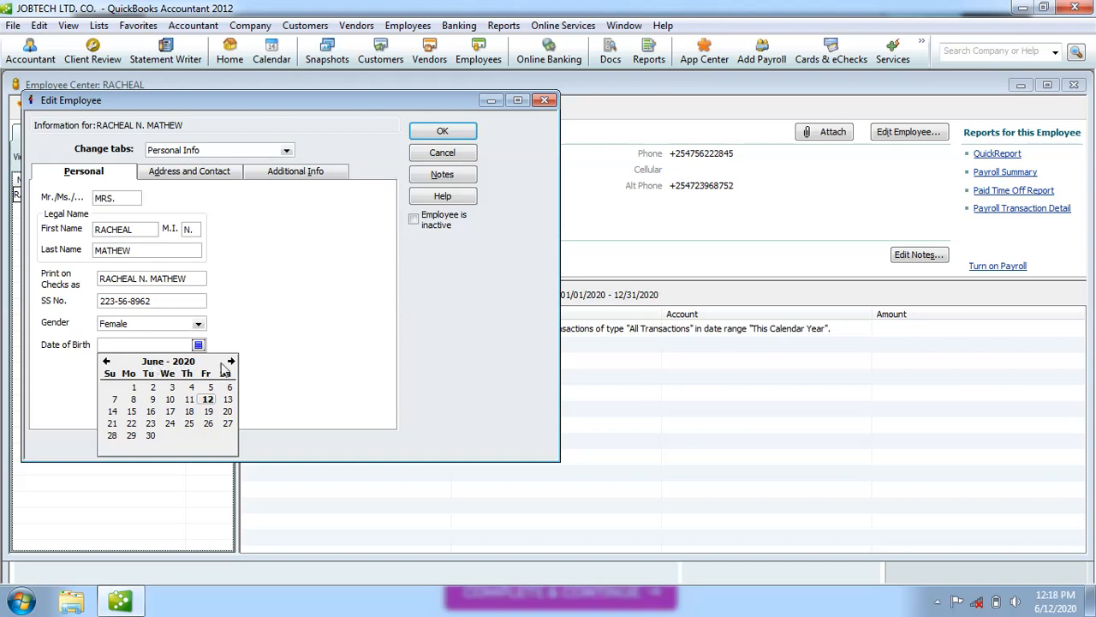
# Set the date of birth to 05/12/1980 by picking 12 May and changing the year to 1980.
pyautogui.click(106, 361)
pyautogui.click(107, 362)
pyautogui.click(106, 361)
pyautogui.click(106, 361)
pyautogui.click(107, 361)
pyautogui.click(106, 361)
pyautogui.click(106, 361)
pyautogui.click(106, 361)
pyautogui.click(106, 361)
pyautogui.click(106, 362)
pyautogui.click(106, 362)
pyautogui.click(106, 361)
pyautogui.click(106, 361)
pyautogui.click(107, 361)
pyautogui.click(107, 362)
pyautogui.click(106, 362)
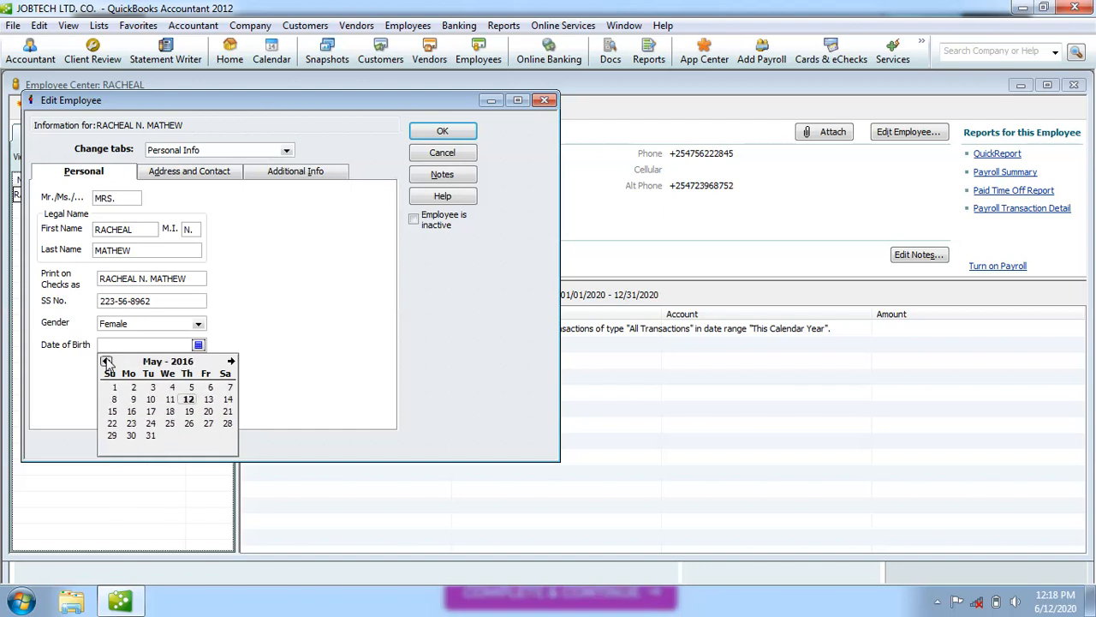
pyautogui.click(189, 400)
pyautogui.click(147, 345)
pyautogui.press('BackSpace')
pyautogui.press('BackSpace')
pyautogui.press('BackSpace')
pyautogui.press('BackSpace')
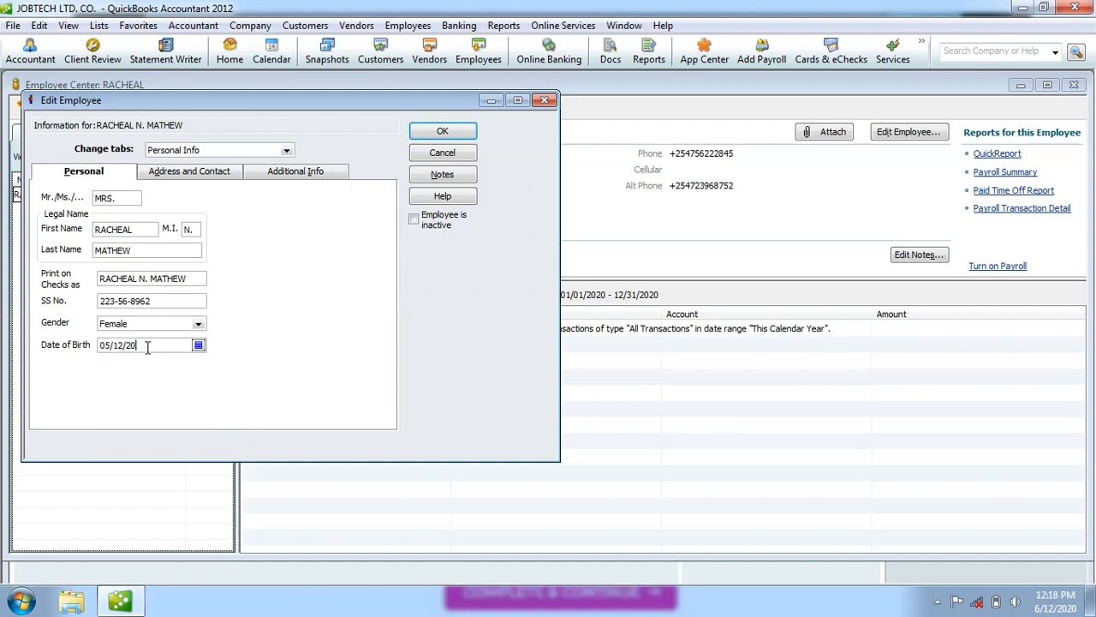
pyautogui.write('1980')
# On the Address and Contact page, move the city from the second address line into City.
pyautogui.click(199, 175)
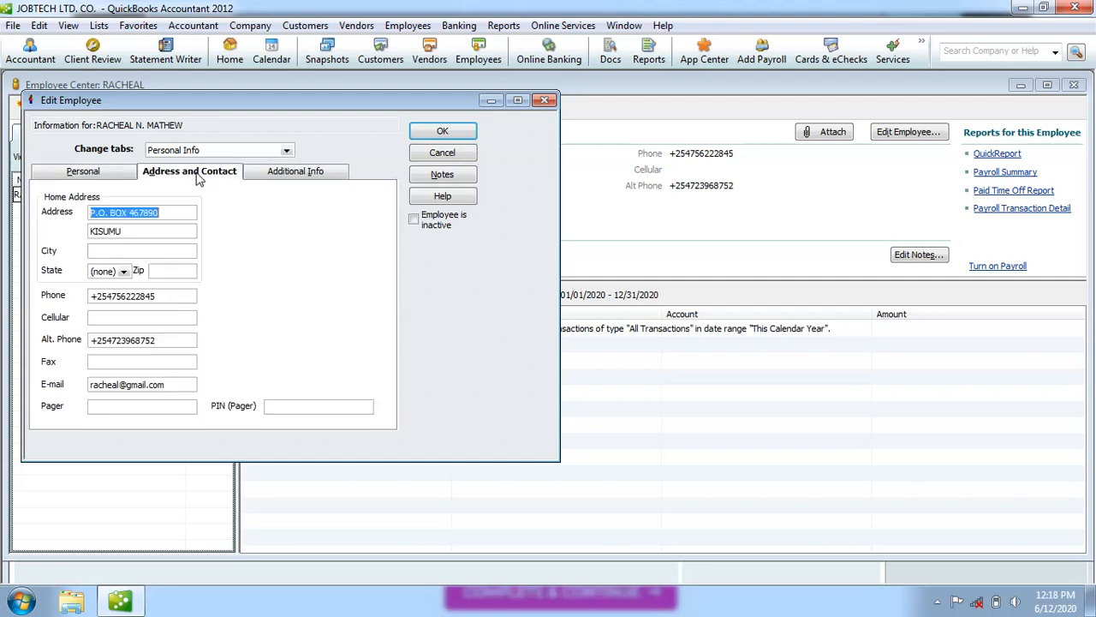
pyautogui.click(129, 228)
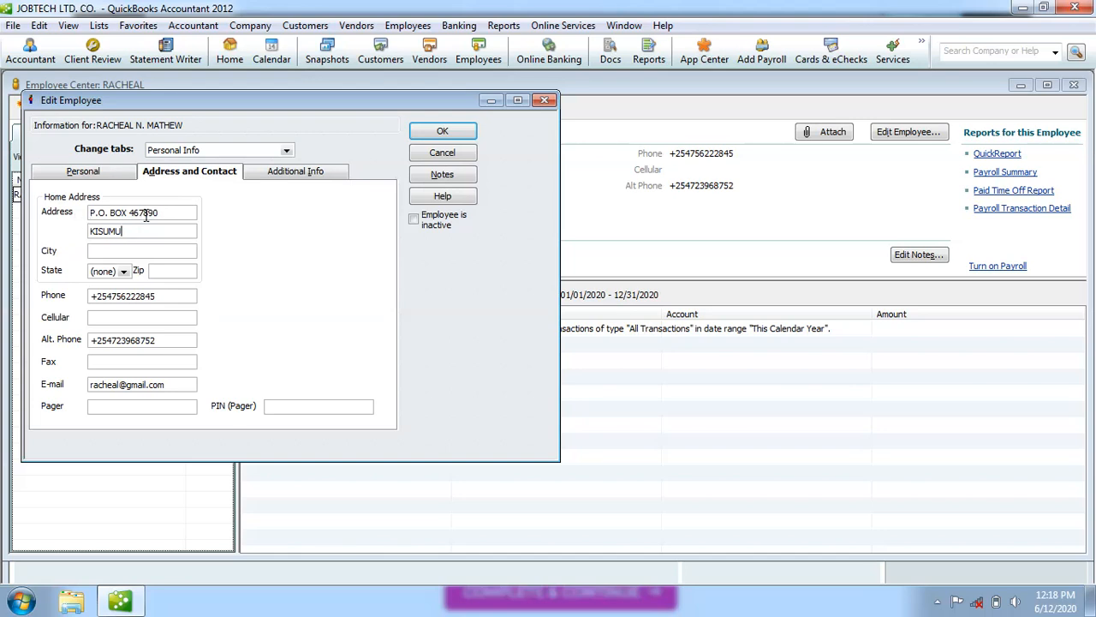
pyautogui.click(117, 248)
pyautogui.write('KISUMU')
pyautogui.click(133, 231)
pyautogui.press('BackSpace')
pyautogui.press('BackSpace')
pyautogui.press('BackSpace')
pyautogui.press('BackSpace')
pyautogui.press('BackSpace')
pyautogui.press('BackSpace')
# Enter the employee ID in the Account No. field on the Additional Info page.
pyautogui.click(138, 409)
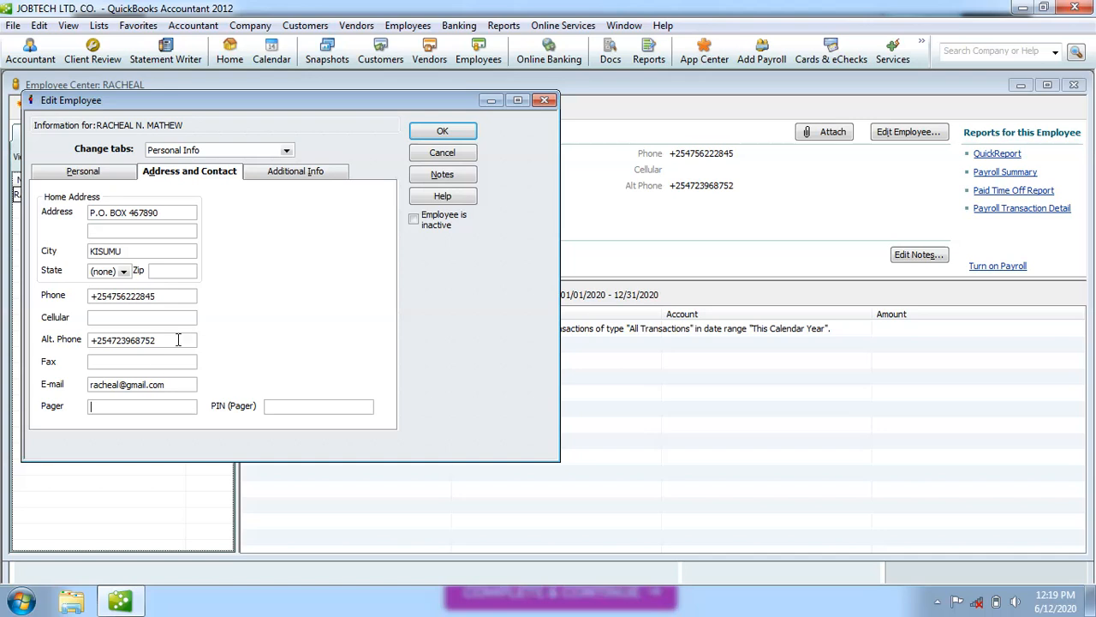
pyautogui.click(306, 174)
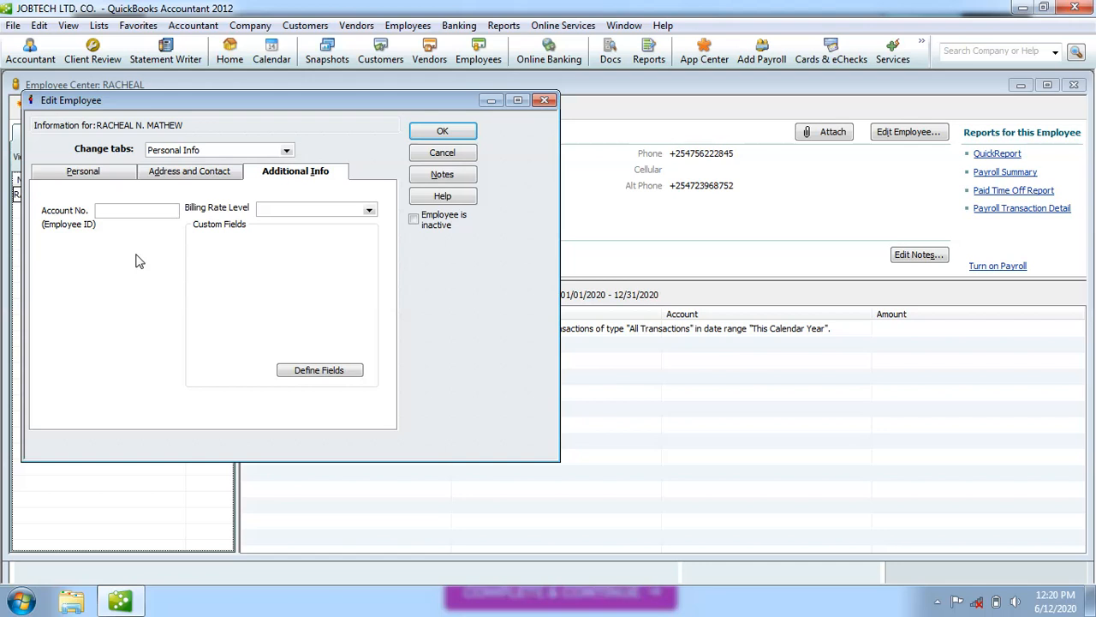
pyautogui.press('BackSpace')
pyautogui.press('BackSpace')
pyautogui.press('BackSpace')
pyautogui.press('BackSpace')
pyautogui.press('BackSpace')
pyautogui.press('BackSpace')
pyautogui.press('BackSpace')
pyautogui.press('BackSpace')
pyautogui.press('BackSpace')
pyautogui.press('BackSpace')
# Review the billing rate levels and the employee's Personal, Address and Additional Info pages.
pyautogui.click(369, 212)
pyautogui.click(347, 259)
pyautogui.click(84, 172)
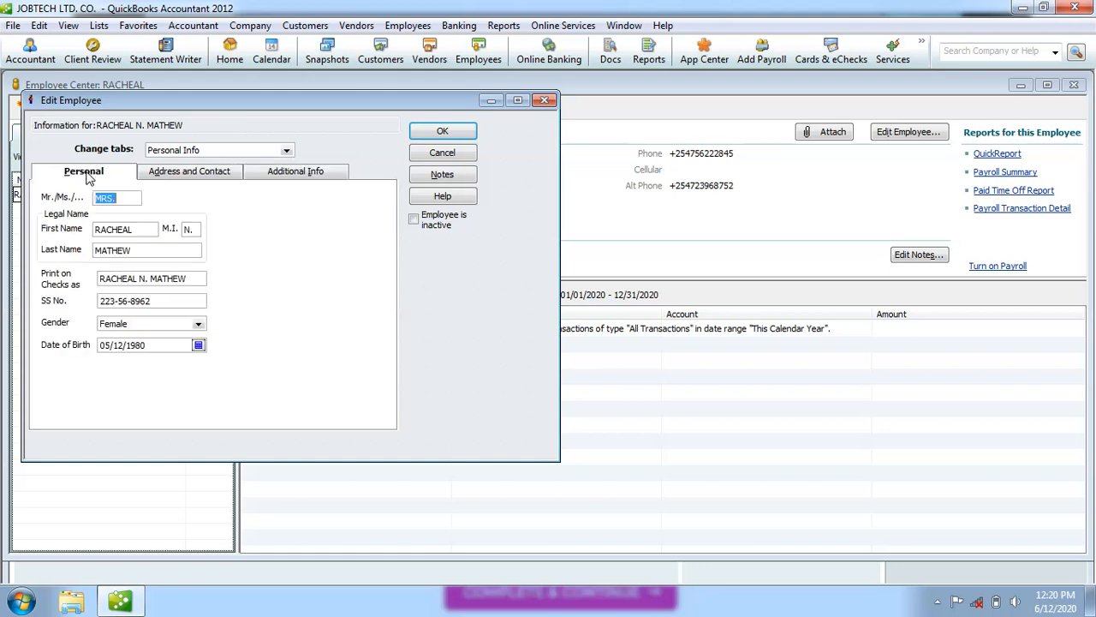
pyautogui.click(176, 172)
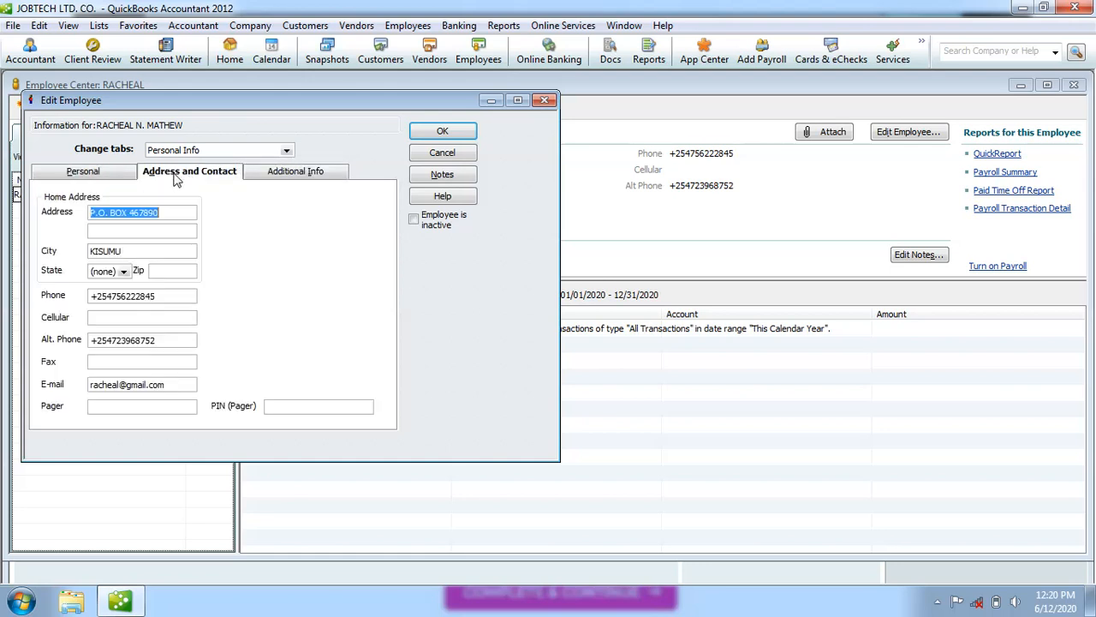
pyautogui.click(298, 176)
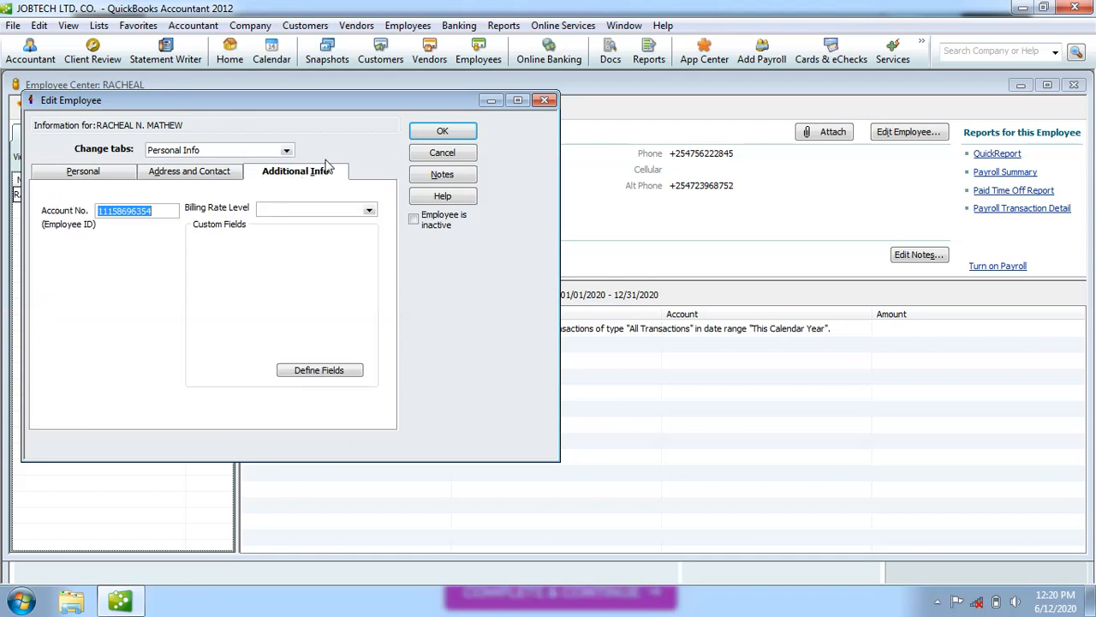
# Save the employee's changes and reopen the Employee Center from the Employees menu.
pyautogui.click(442, 133)
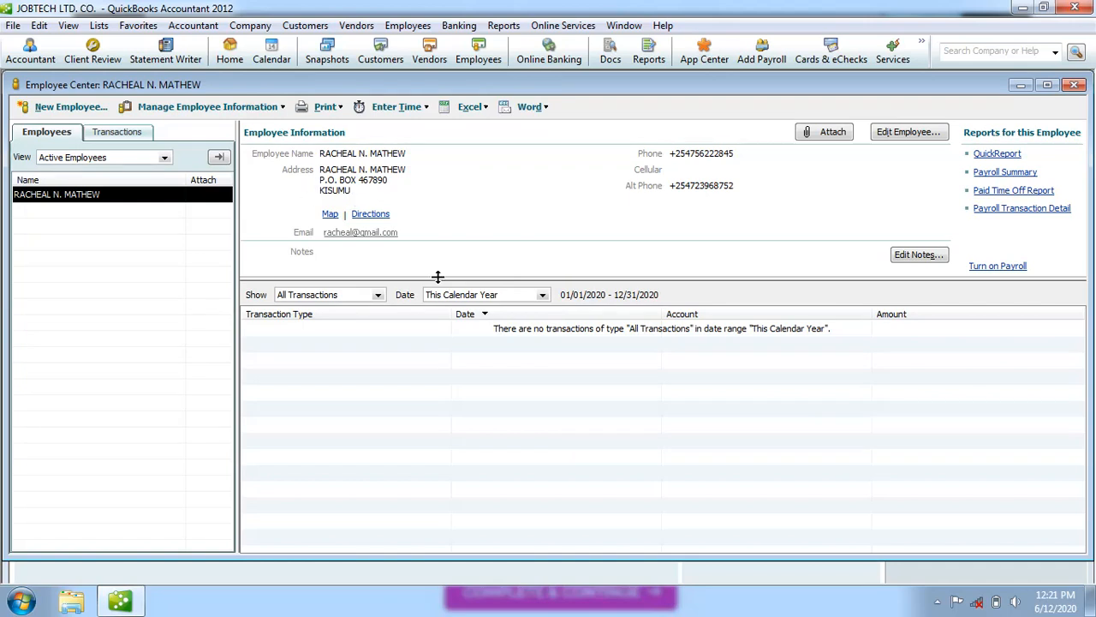
pyautogui.click(1076, 86)
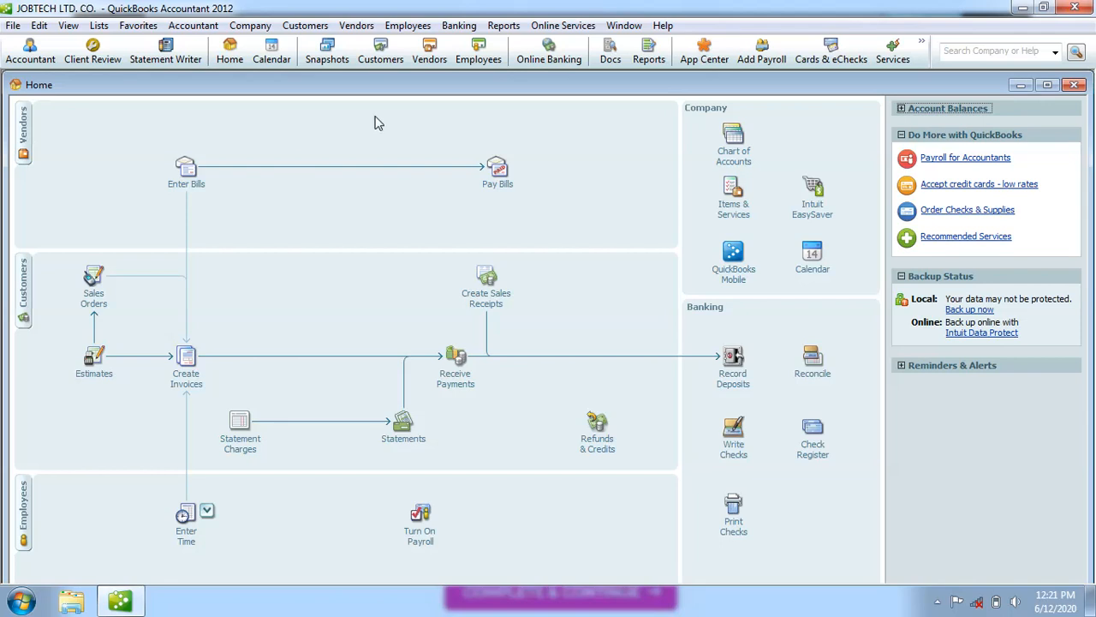
pyautogui.click(401, 26)
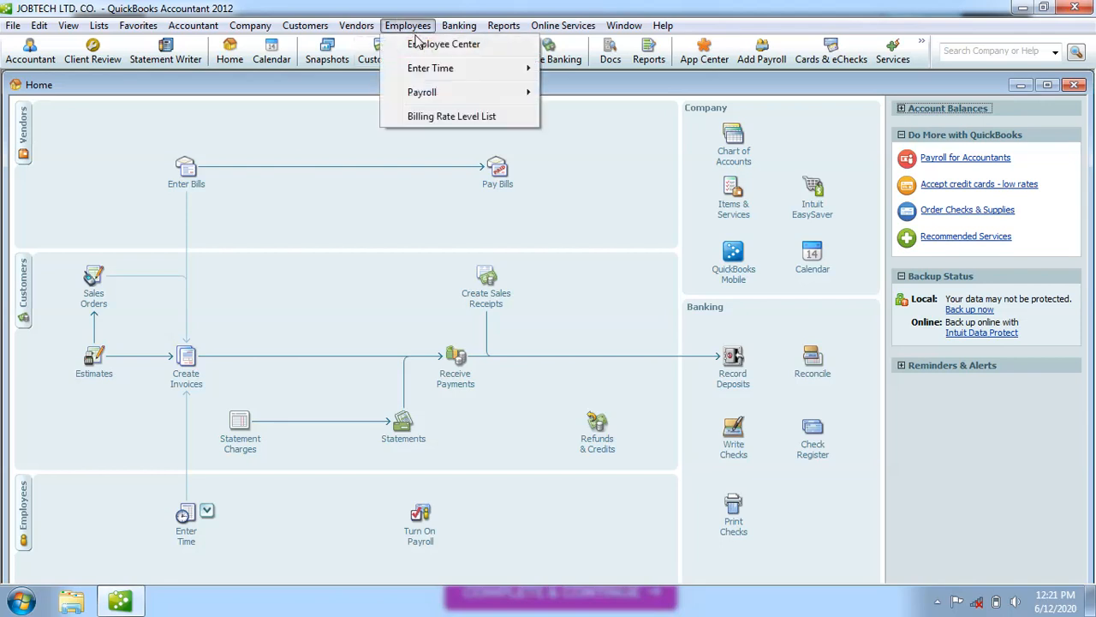
pyautogui.click(420, 47)
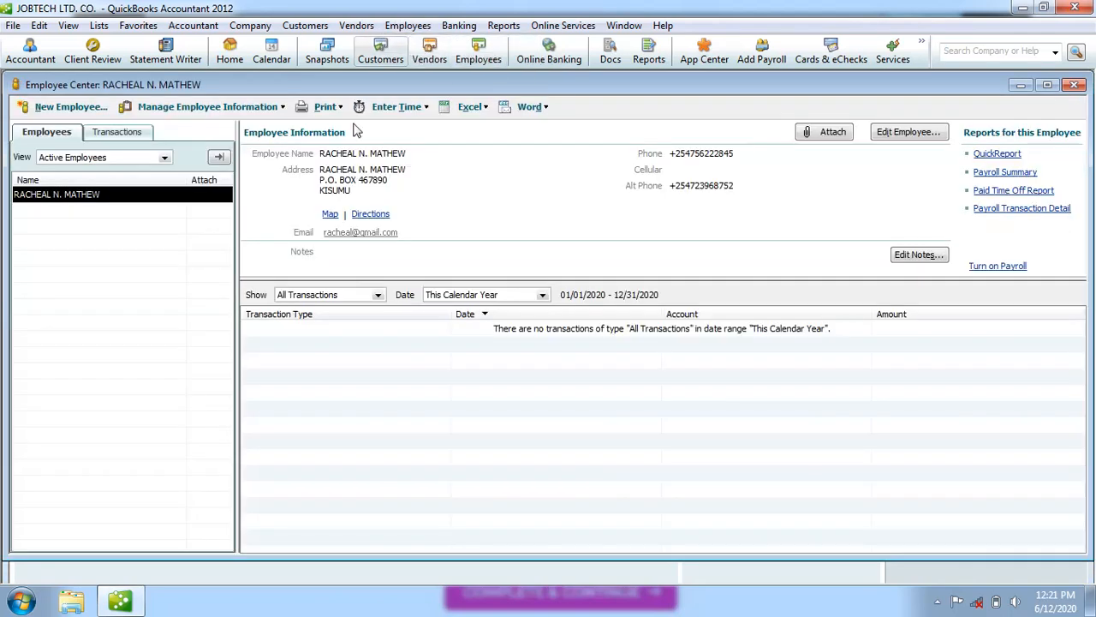
# Start a new employee with the title MS. and enter the first name.
pyautogui.click(72, 107)
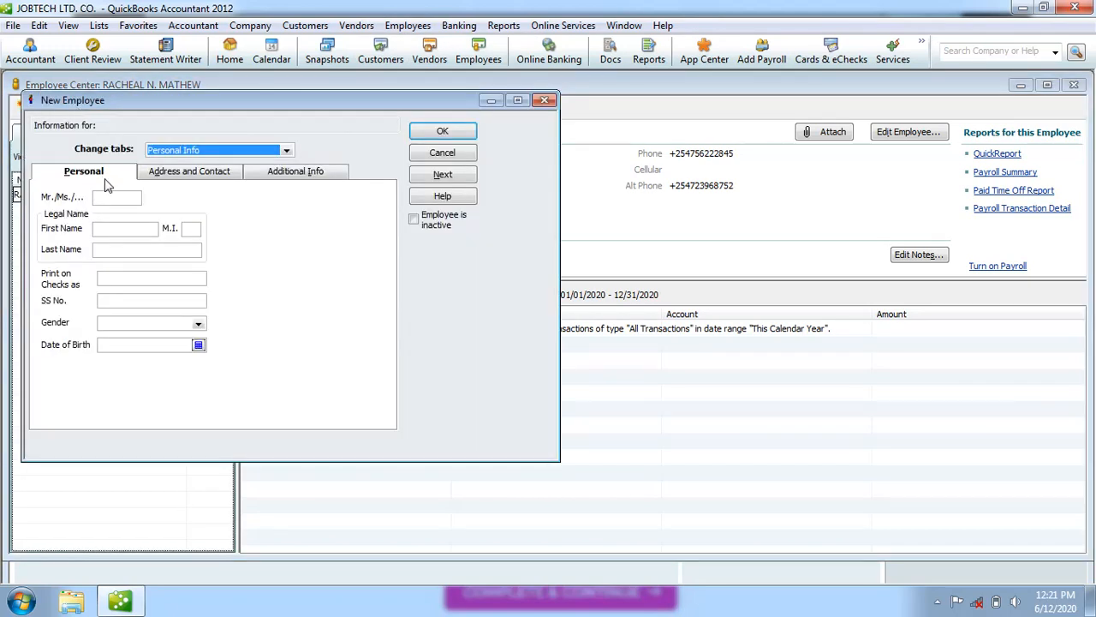
pyautogui.click(117, 198)
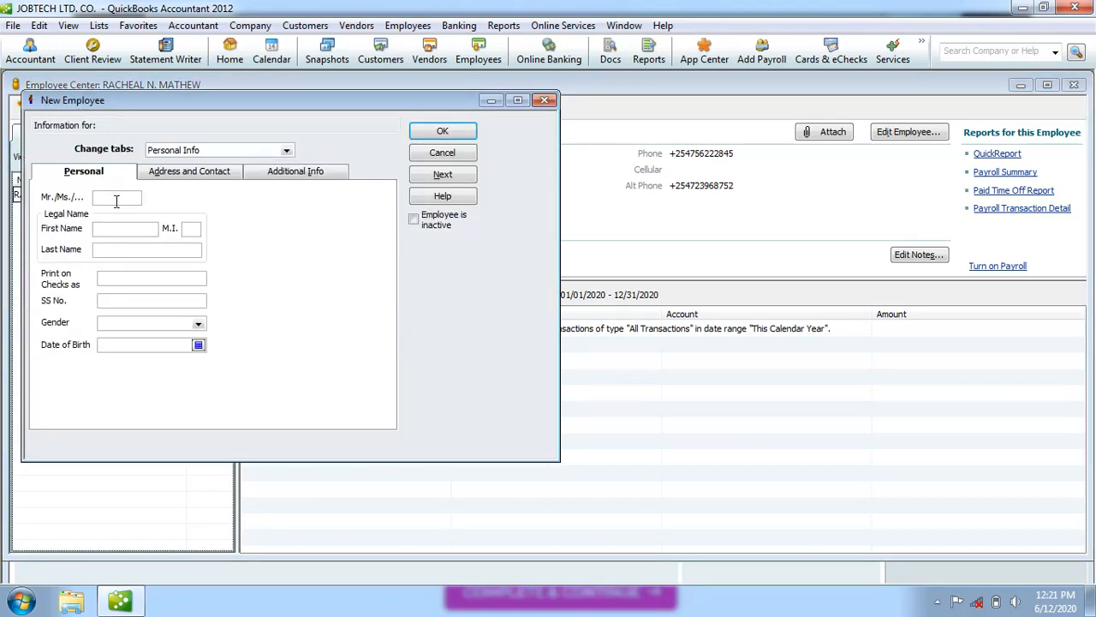
pyautogui.write('MS.')
pyautogui.click(97, 230)
pyautogui.write('Bura')
pyautogui.press('BackSpace')
pyautogui.press('BackSpace')
pyautogui.press('BackSpace')
pyautogui.press('BackSpace')
# Enter the new employee's corrected middle initial and last name.
pyautogui.click(189, 228)
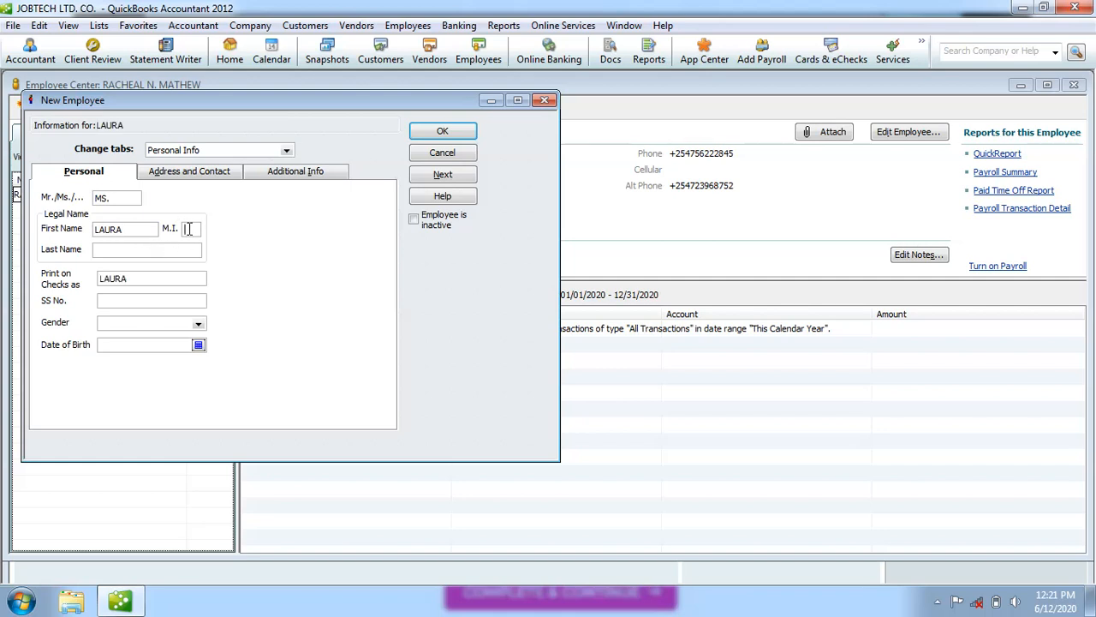
pyautogui.write('M')
pyautogui.click(123, 249)
pyautogui.click(193, 229)
pyautogui.press('BackSpace')
pyautogui.write('J')
pyautogui.click(150, 280)
pyautogui.click(132, 250)
# Enter the new employee's social security number and set gender to Female.
pyautogui.click(116, 300)
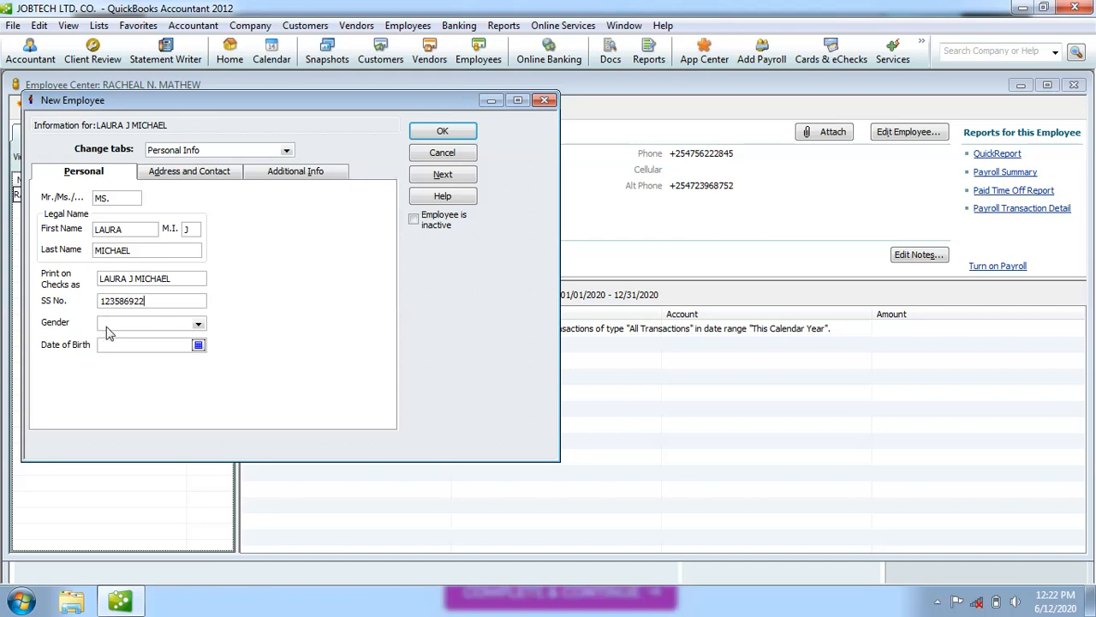
pyautogui.click(111, 332)
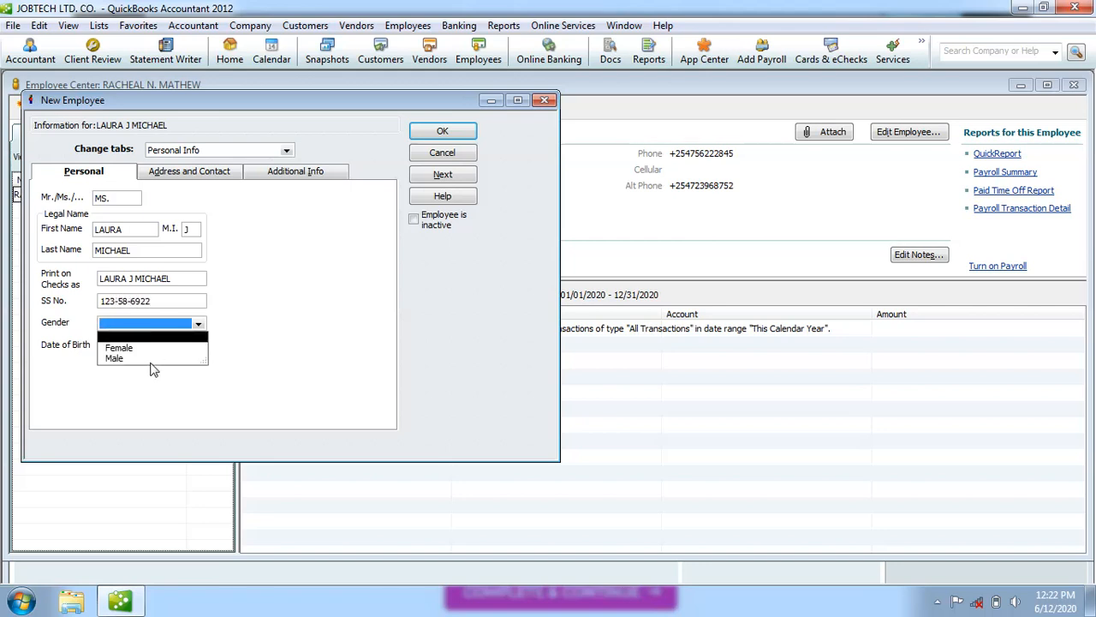
pyautogui.click(133, 349)
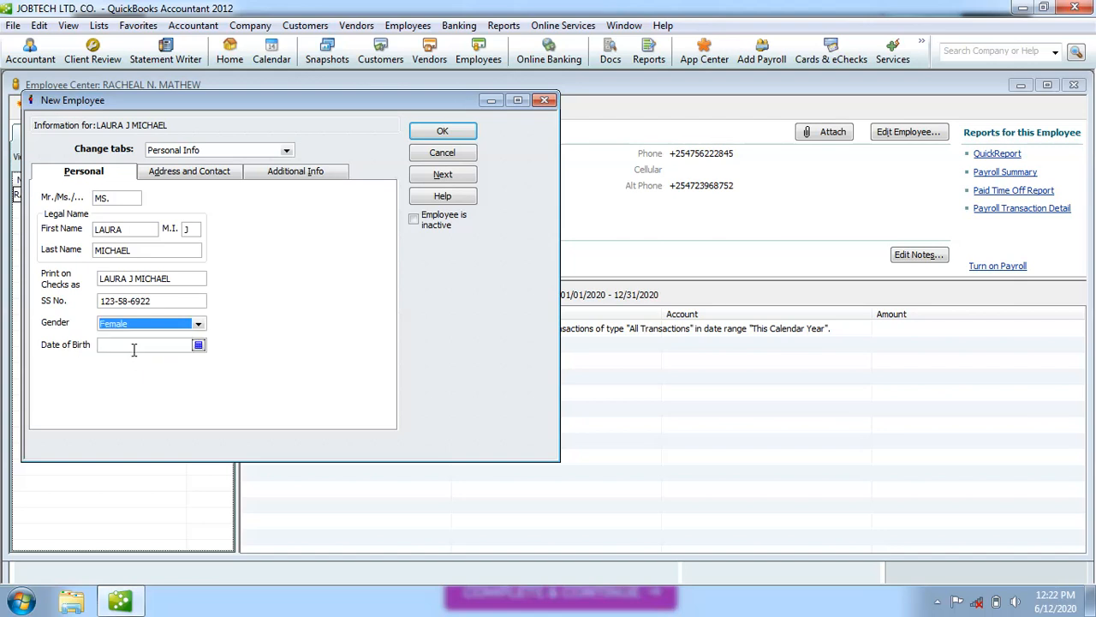
# Set the new employee's date of birth to 12/06/1984.
pyautogui.click(198, 346)
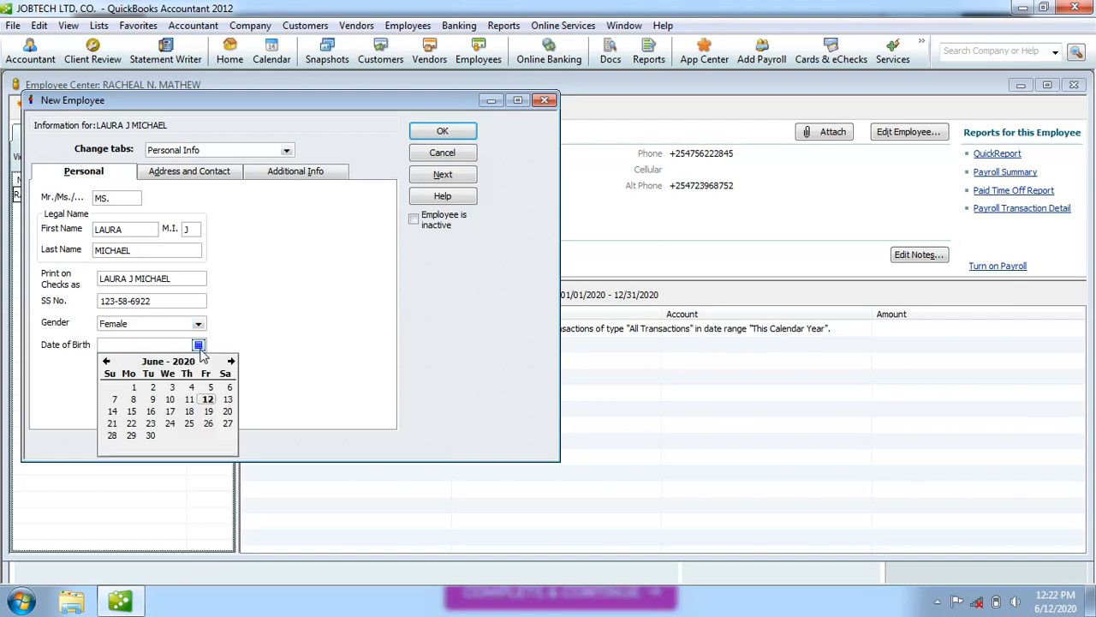
pyautogui.click(211, 402)
pyautogui.click(147, 346)
pyautogui.press('BackSpace')
pyautogui.press('BackSpace')
pyautogui.press('BackSpace')
pyautogui.press('BackSpace')
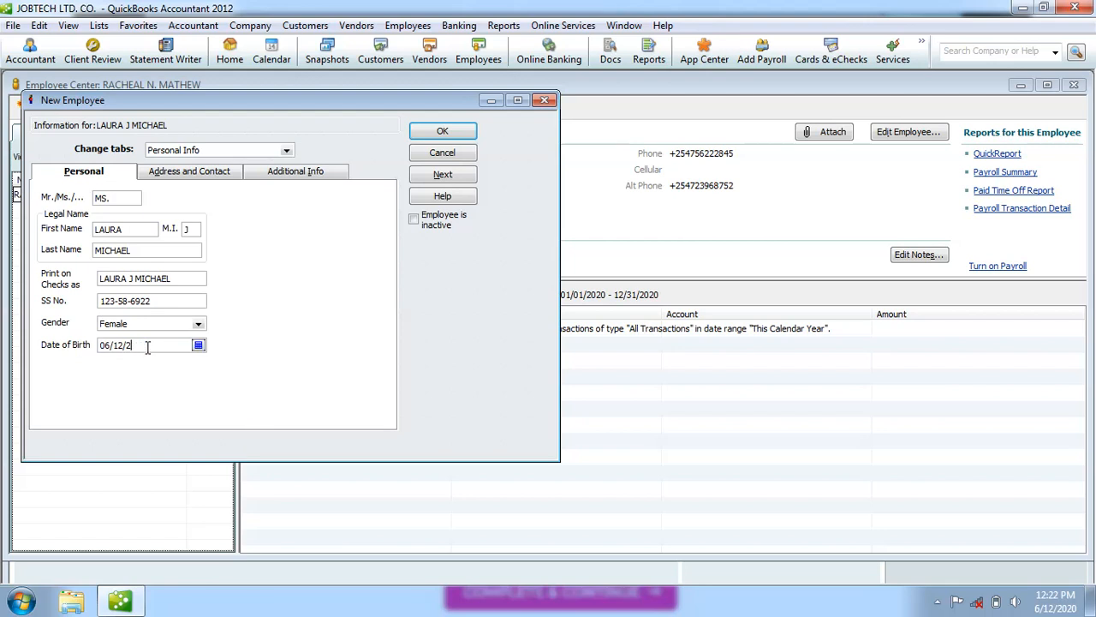
pyautogui.write('1918')
pyautogui.press('BackSpace')
pyautogui.press('BackSpace')
pyautogui.write('84')
pyautogui.doubleClick(112, 345)
pyautogui.write('12')
pyautogui.doubleClick(124, 346)
pyautogui.write('06')
# Enter the employee's home P.O. box address, city and phone number on the Address and Contact tab.
pyautogui.click(204, 176)
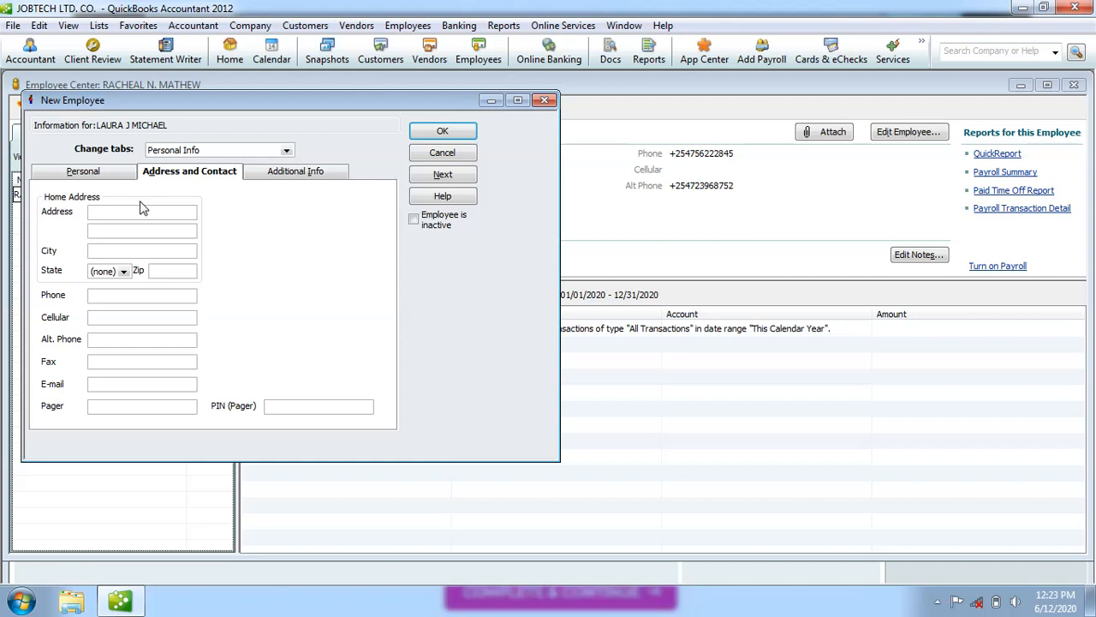
pyautogui.click(112, 251)
pyautogui.write('MOMB')
pyautogui.write('ASA')
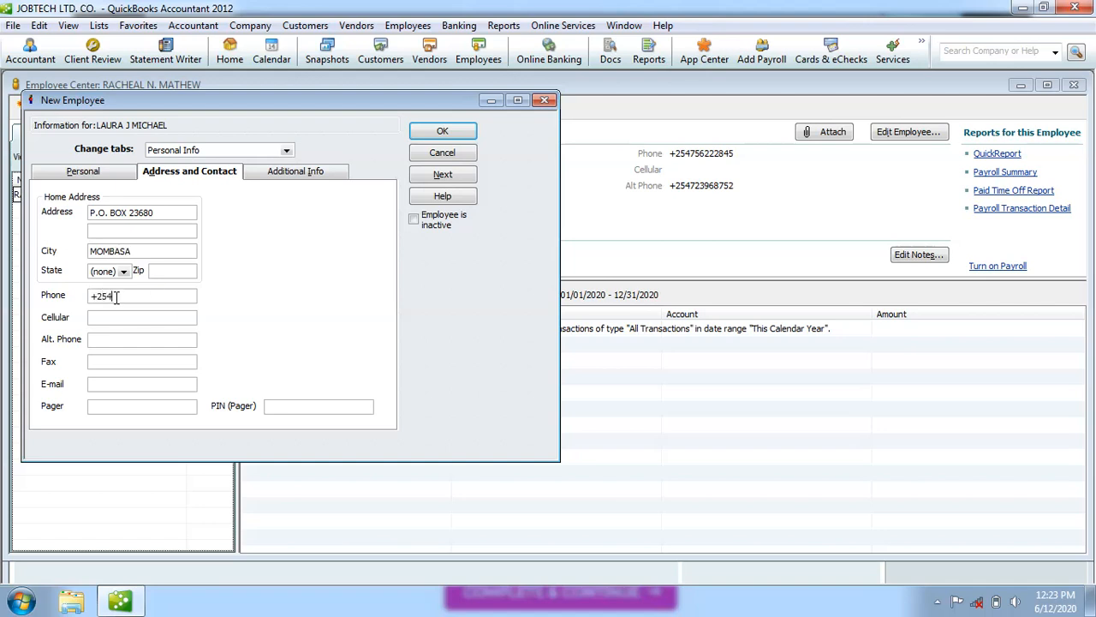
# Add the employee's e-mail address and move on to the Additional Info page.
pyautogui.click(115, 340)
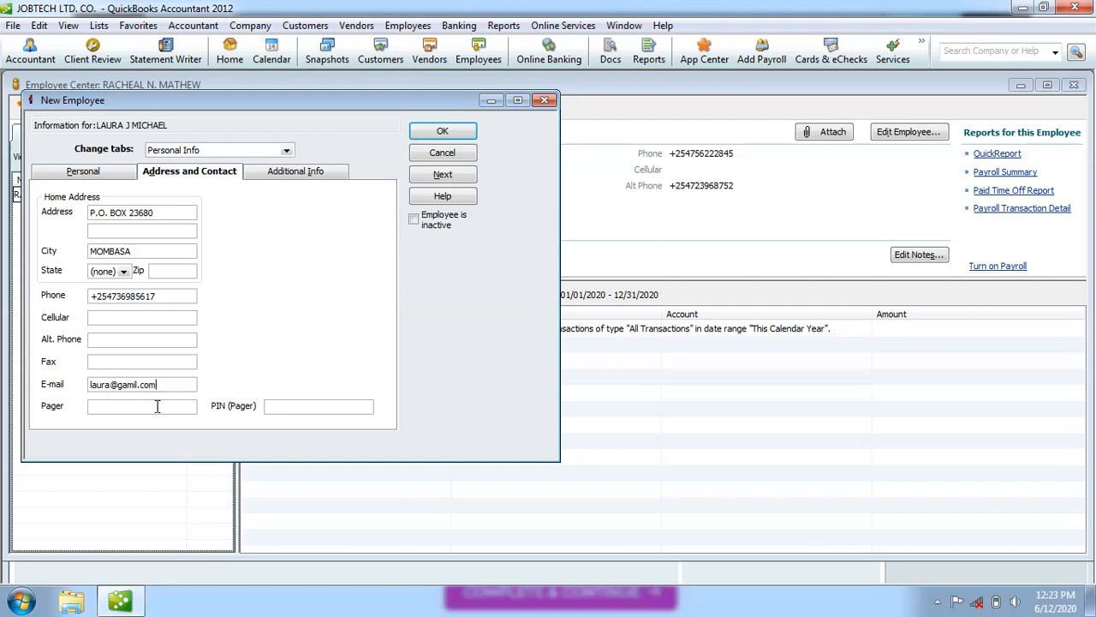
pyautogui.click(286, 177)
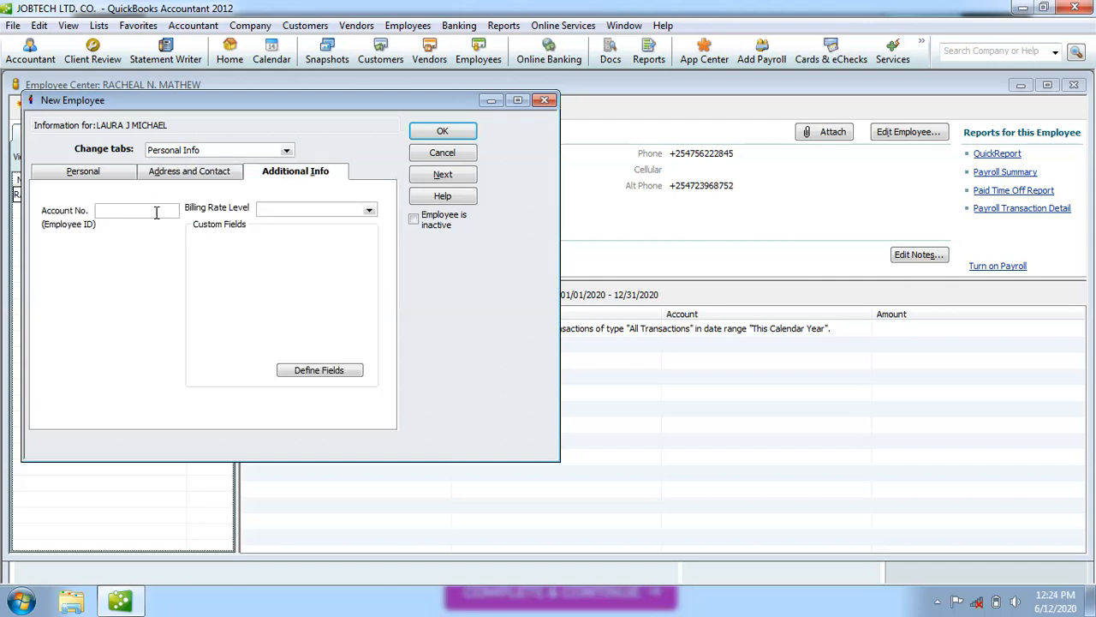
# Enter the employee ID number and save the record, leaving payroll info as is.
pyautogui.click(445, 132)
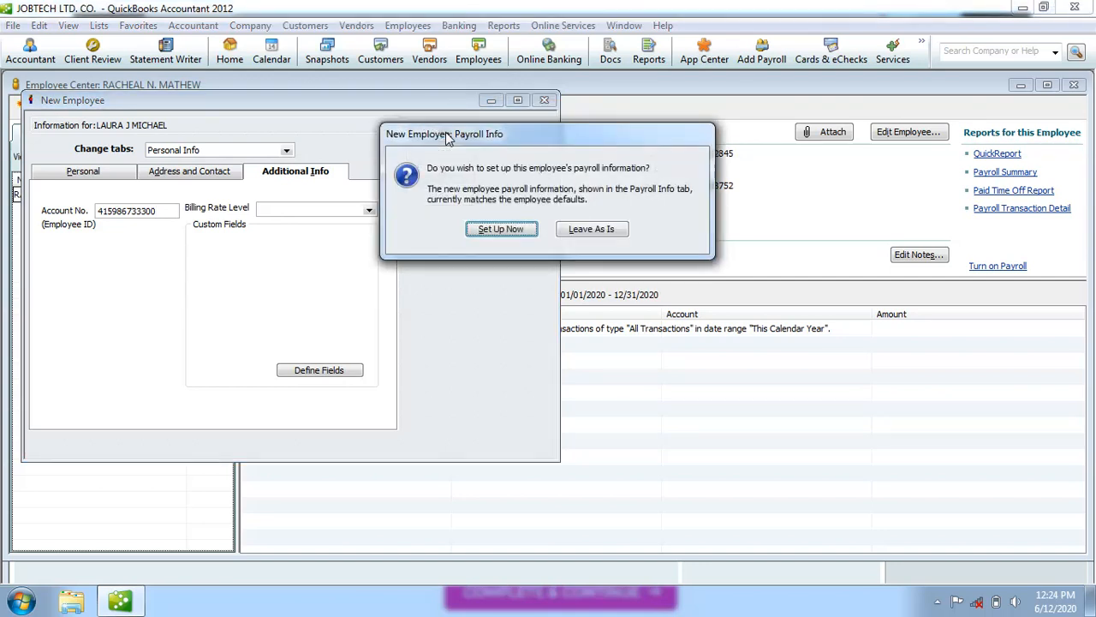
pyautogui.press('Return')
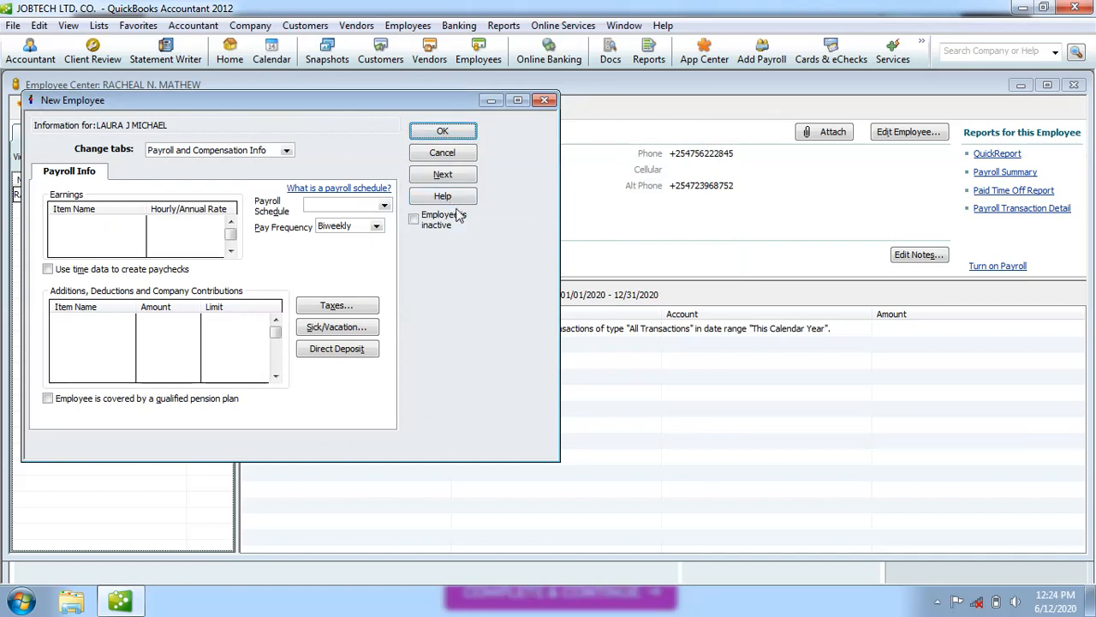
pyautogui.click(287, 151)
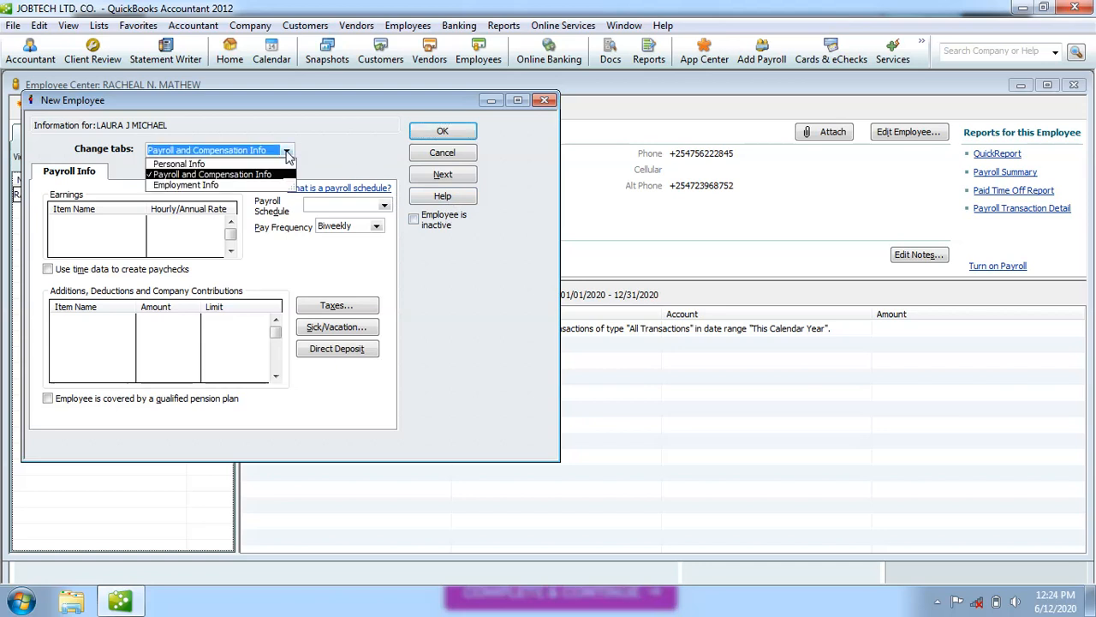
pyautogui.click(242, 160)
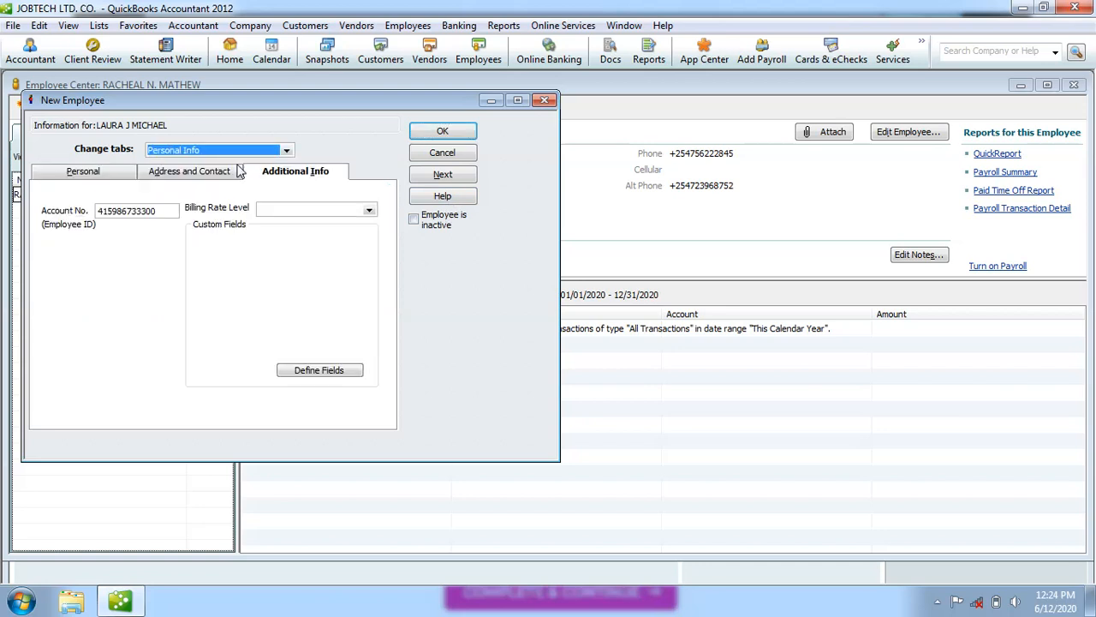
pyautogui.click(462, 137)
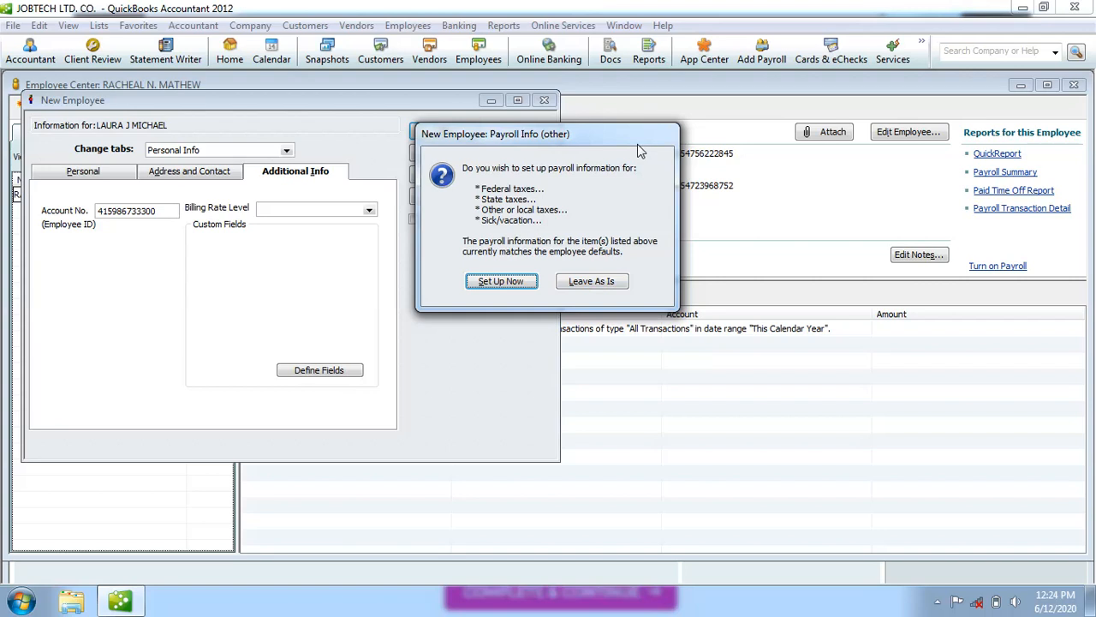
pyautogui.click(602, 282)
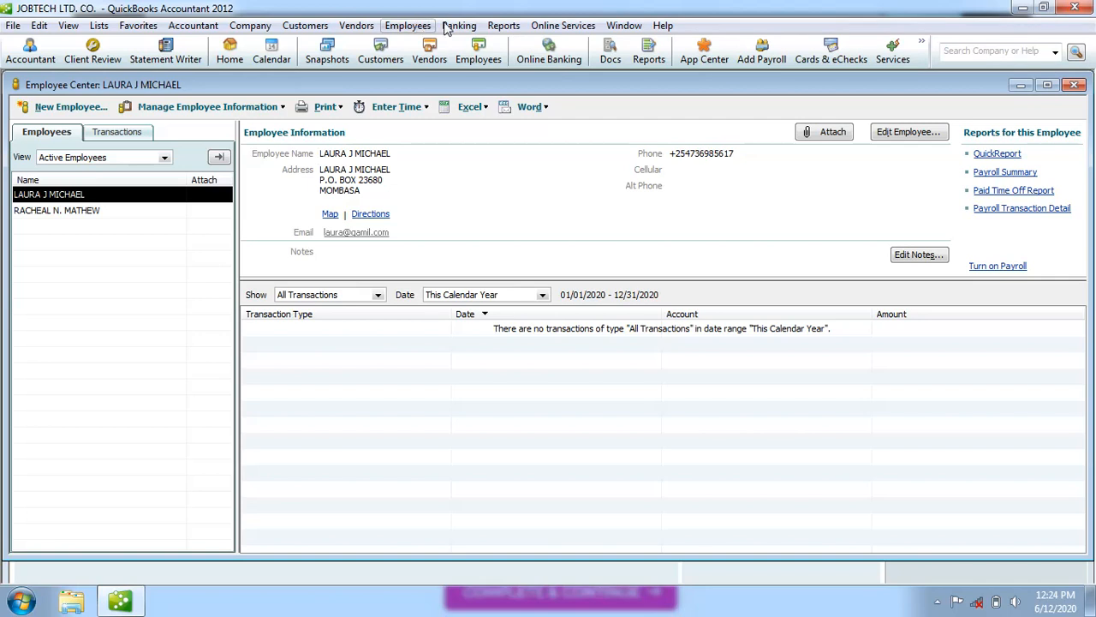
# Start a blank New Employee record from the Employee Center toolbar.
pyautogui.click(485, 52)
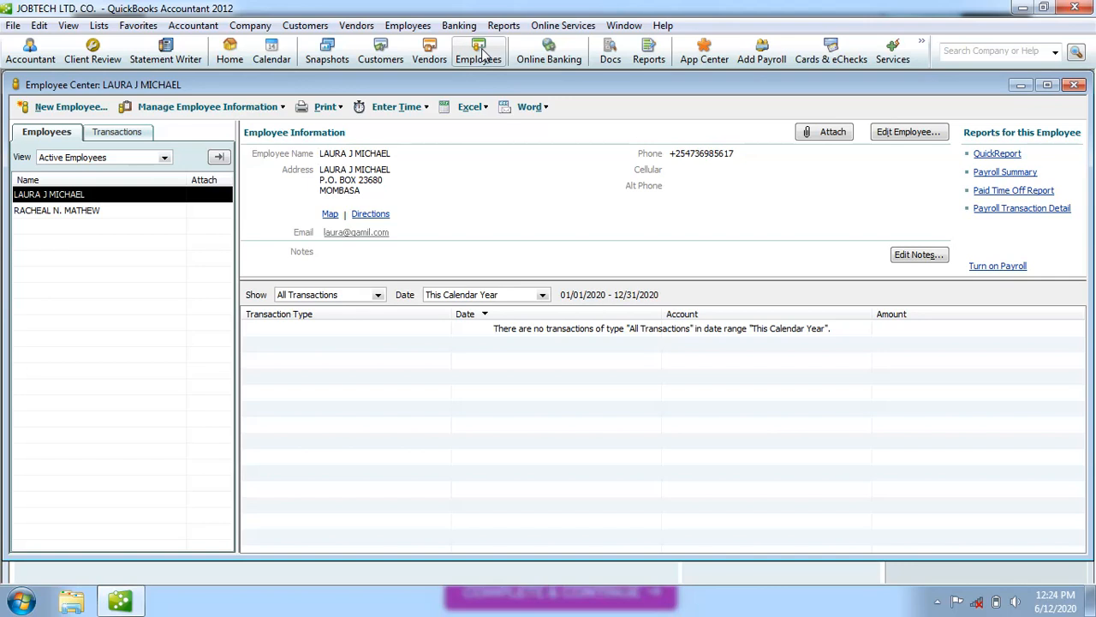
pyautogui.click(486, 54)
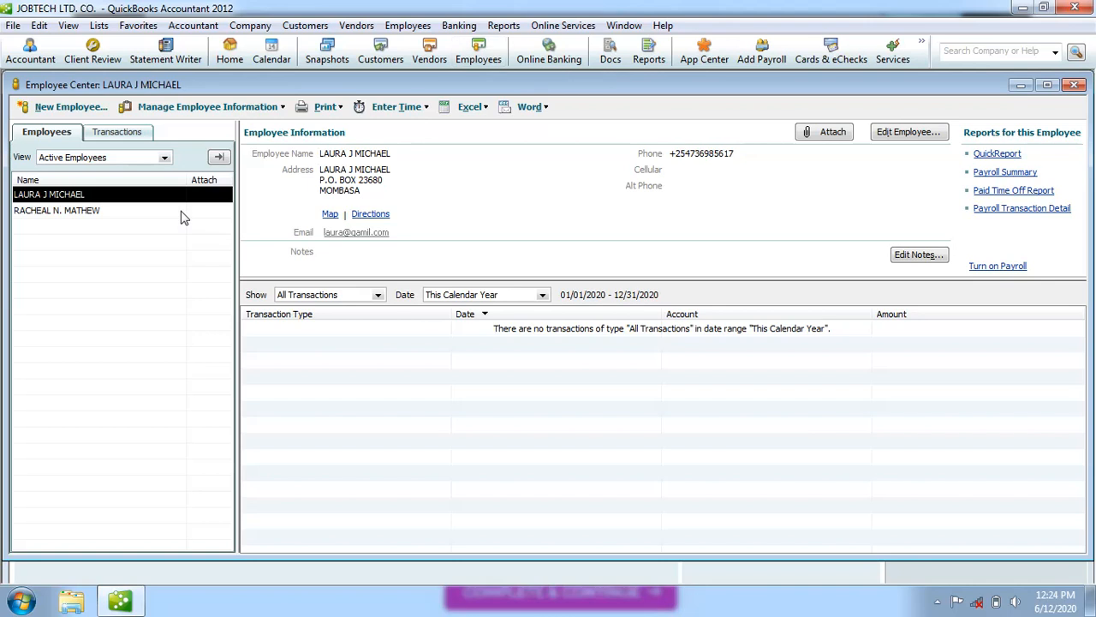
pyautogui.click(81, 108)
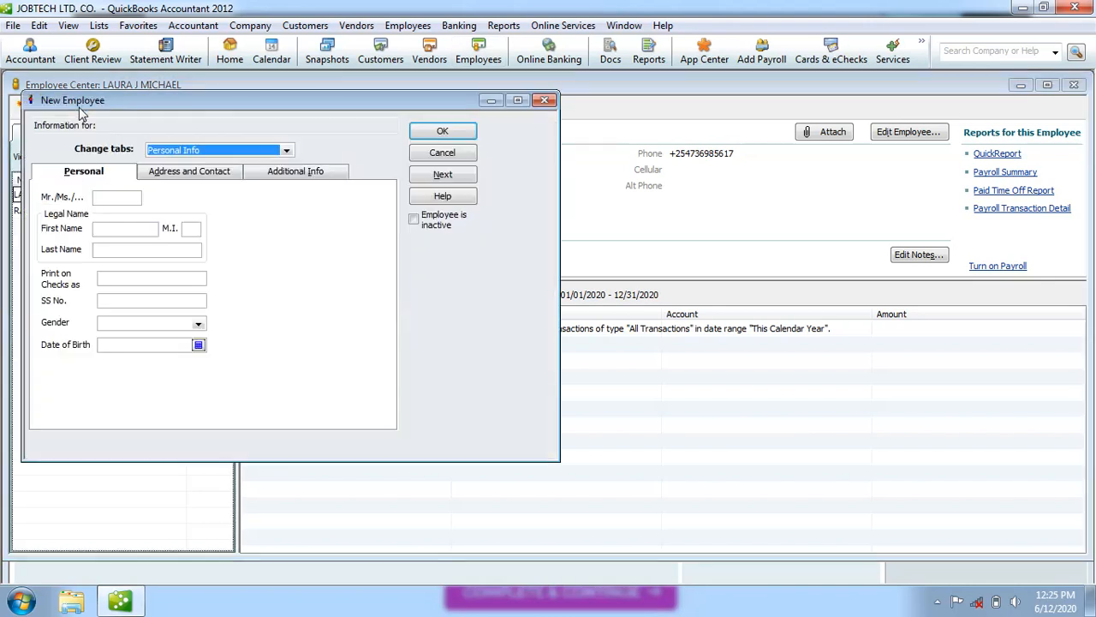
# Enter title MR., the employee's first name, middle initial R and the name printed on checks.
pyautogui.click(116, 197)
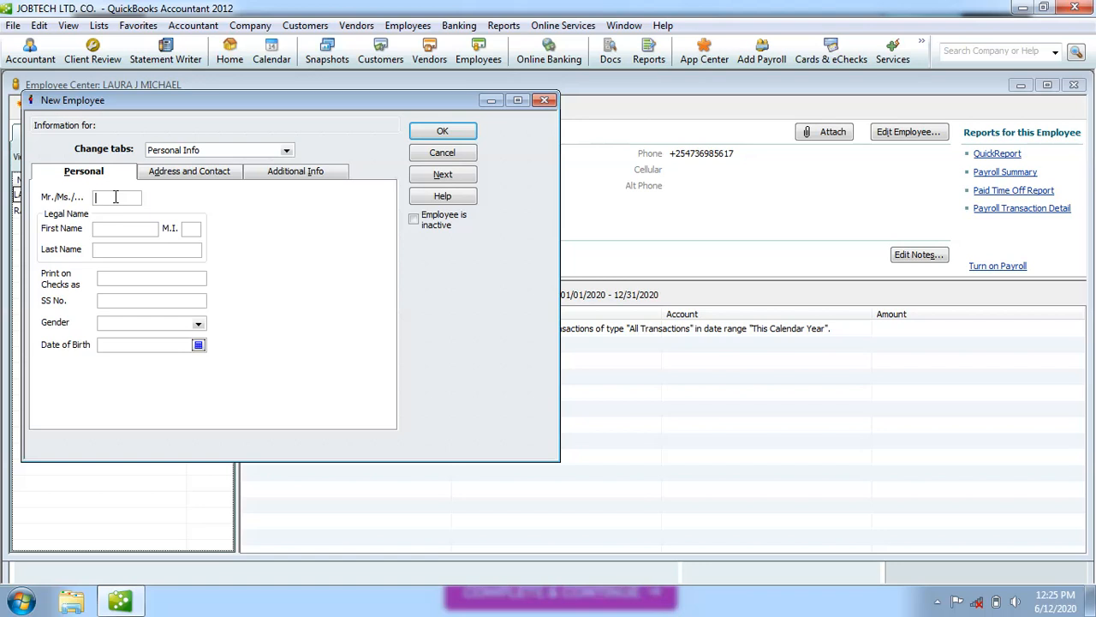
pyautogui.write('MR.')
pyautogui.click(191, 229)
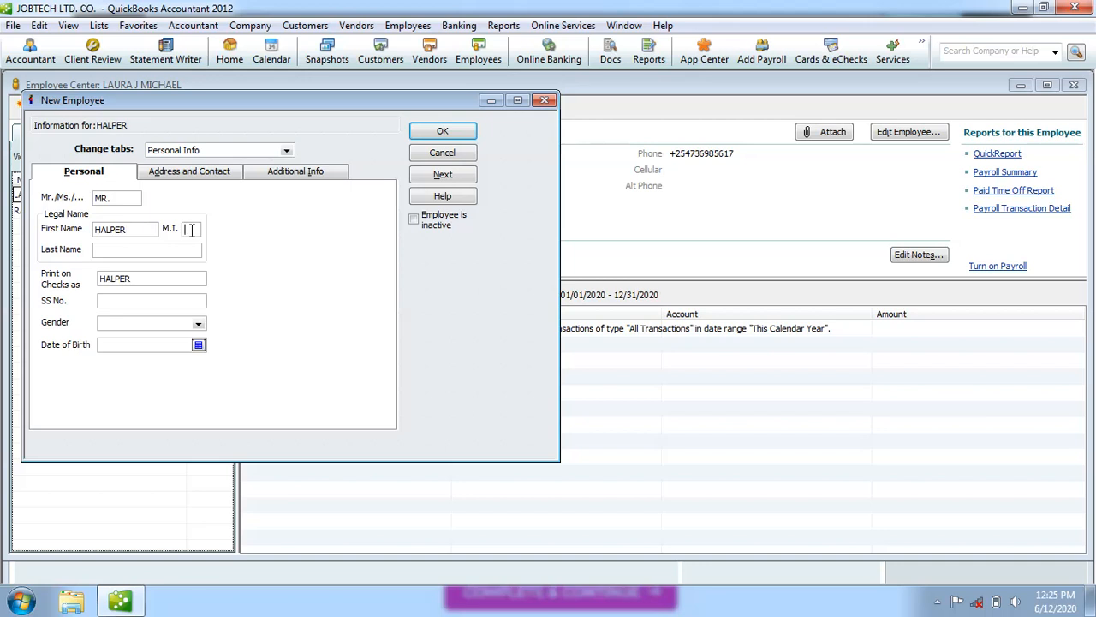
pyautogui.click(130, 231)
pyautogui.write('N')
pyautogui.click(189, 230)
pyautogui.write('R')
pyautogui.click(158, 280)
pyautogui.click(193, 229)
# Enter the SS number, choose Male gender and set the birth date to 06/30/1979.
pyautogui.click(123, 302)
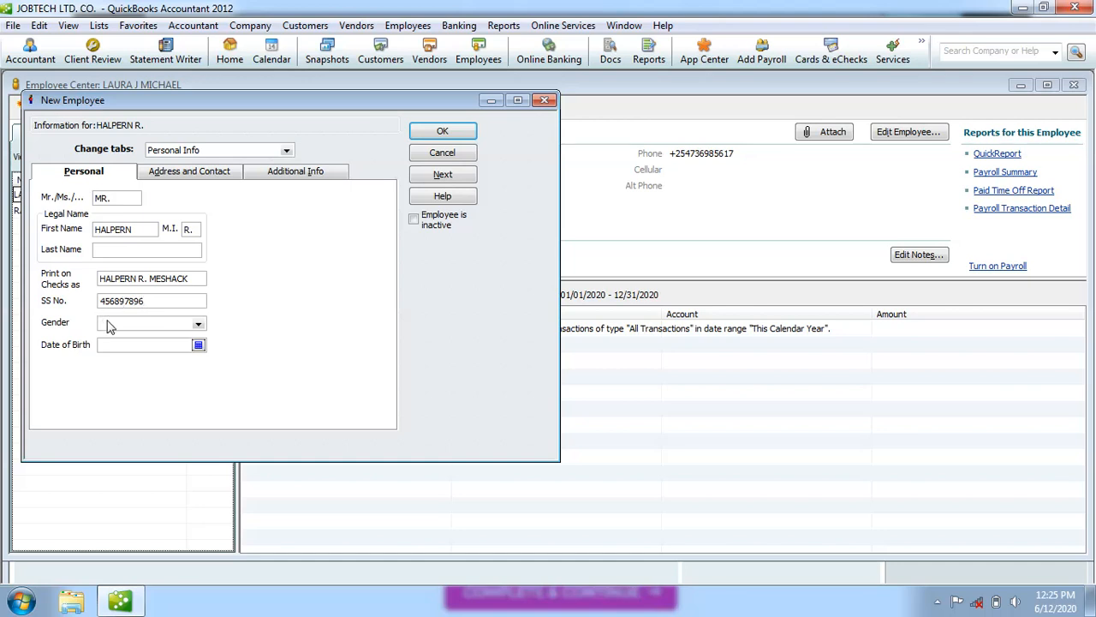
pyautogui.click(108, 324)
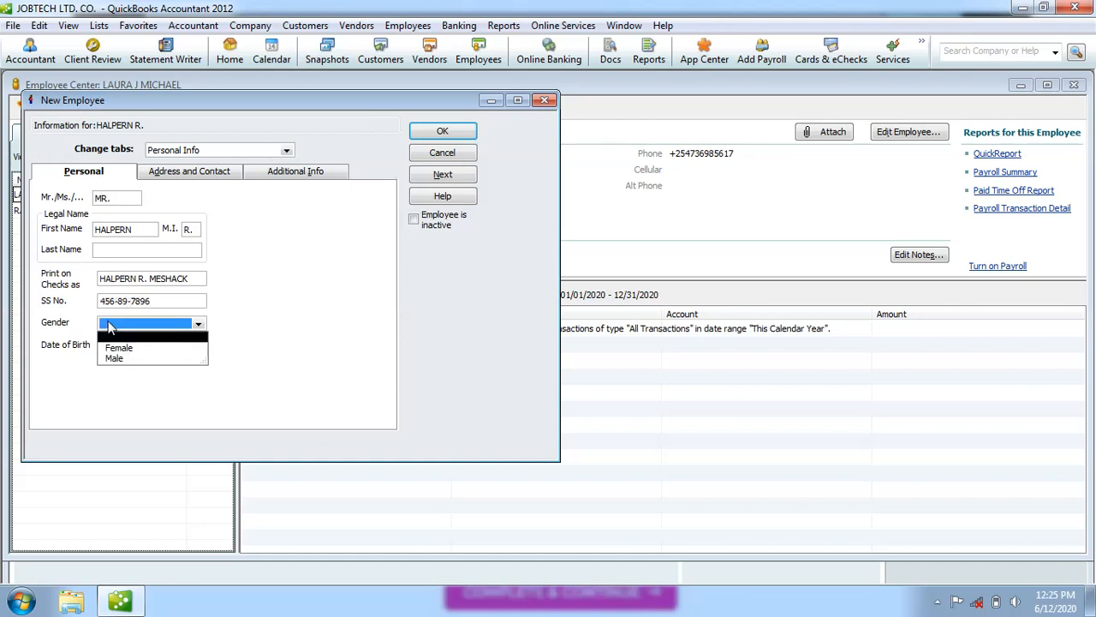
pyautogui.click(137, 360)
pyautogui.click(199, 346)
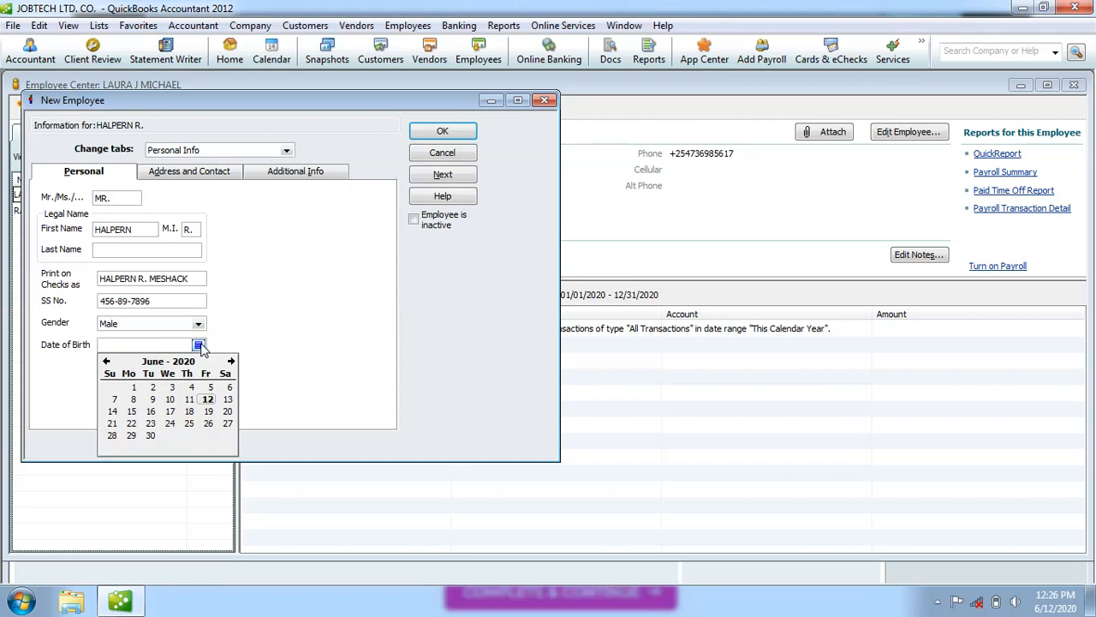
pyautogui.click(150, 436)
pyautogui.click(147, 345)
pyautogui.press('BackSpace')
pyautogui.press('BackSpace')
pyautogui.press('BackSpace')
pyautogui.press('BackSpace')
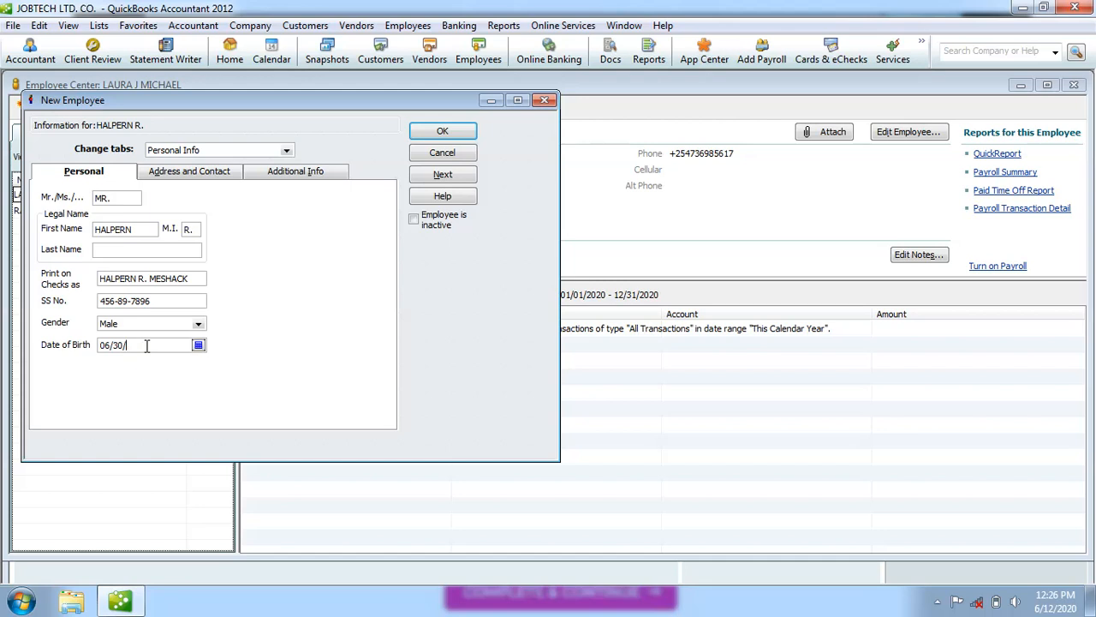
pyautogui.write('1979')
# Enter the employee's P.O. box address, city and +254 phone number on the Address and Contact tab.
pyautogui.click(218, 178)
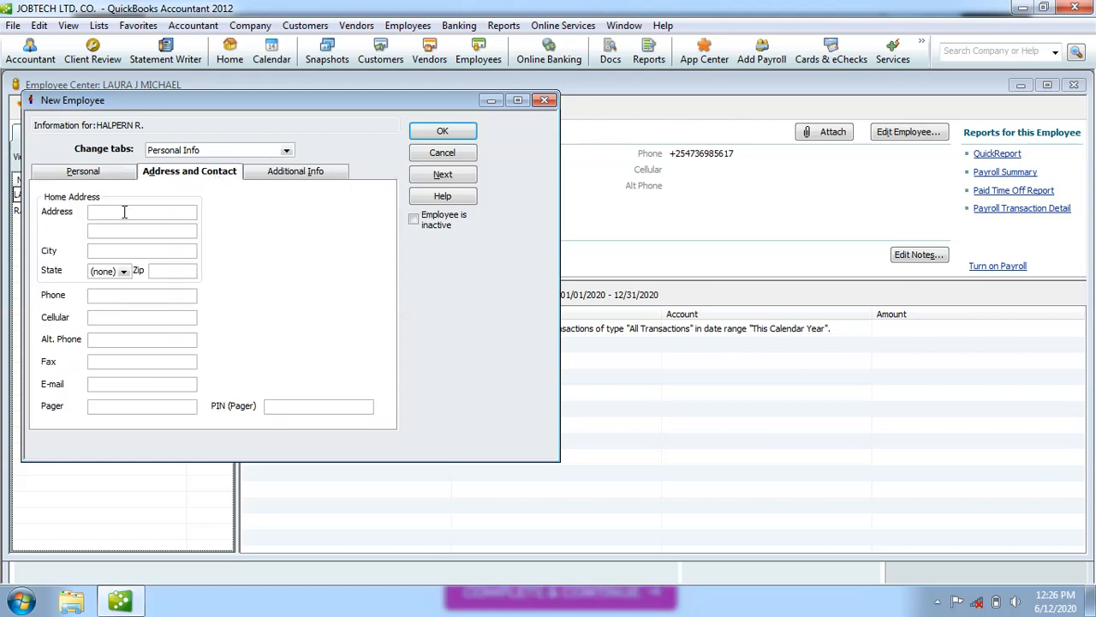
pyautogui.click(99, 251)
pyautogui.write('THIKA')
pyautogui.click(104, 297)
pyautogui.write('+')
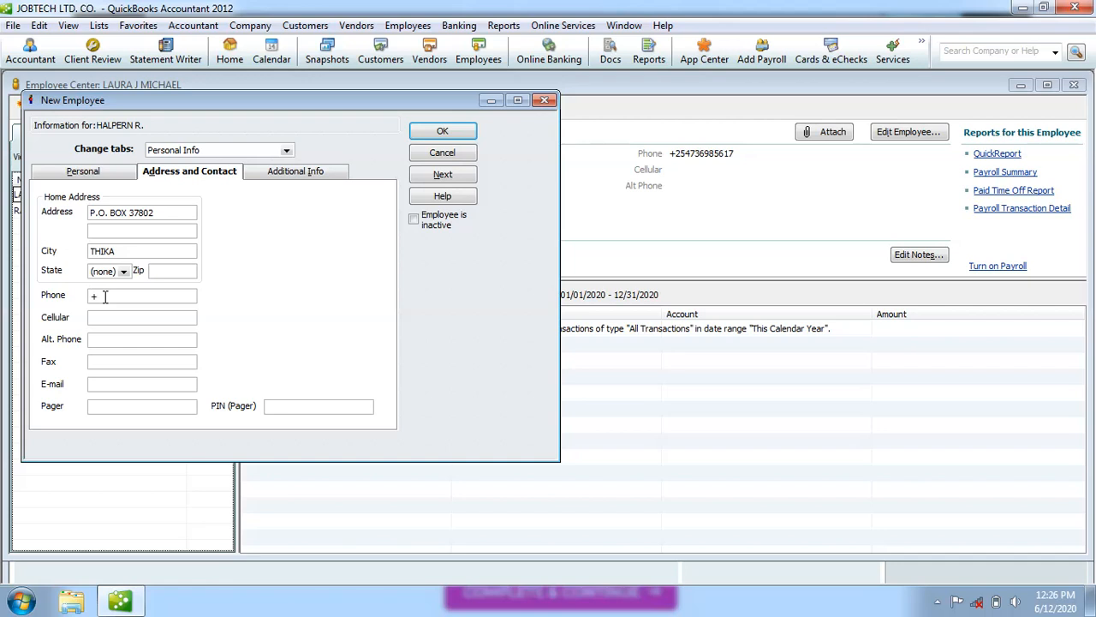
pyautogui.write('5')
pyautogui.press('BackSpace')
# Add the employee's +254 alternate phone number and e-mail address.
pyautogui.click(101, 339)
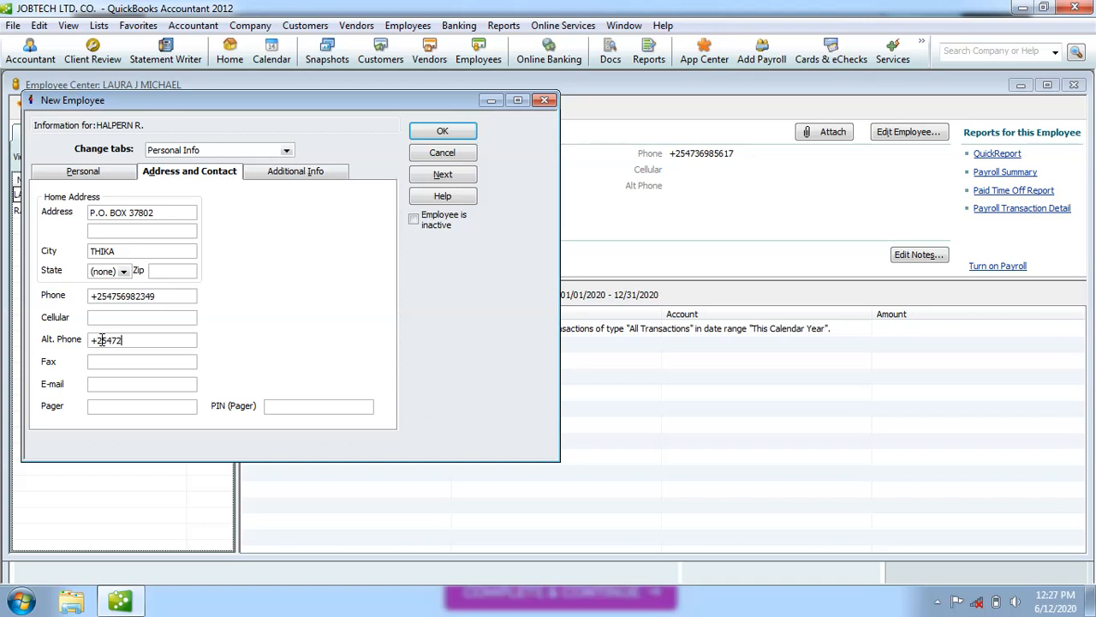
pyautogui.click(127, 383)
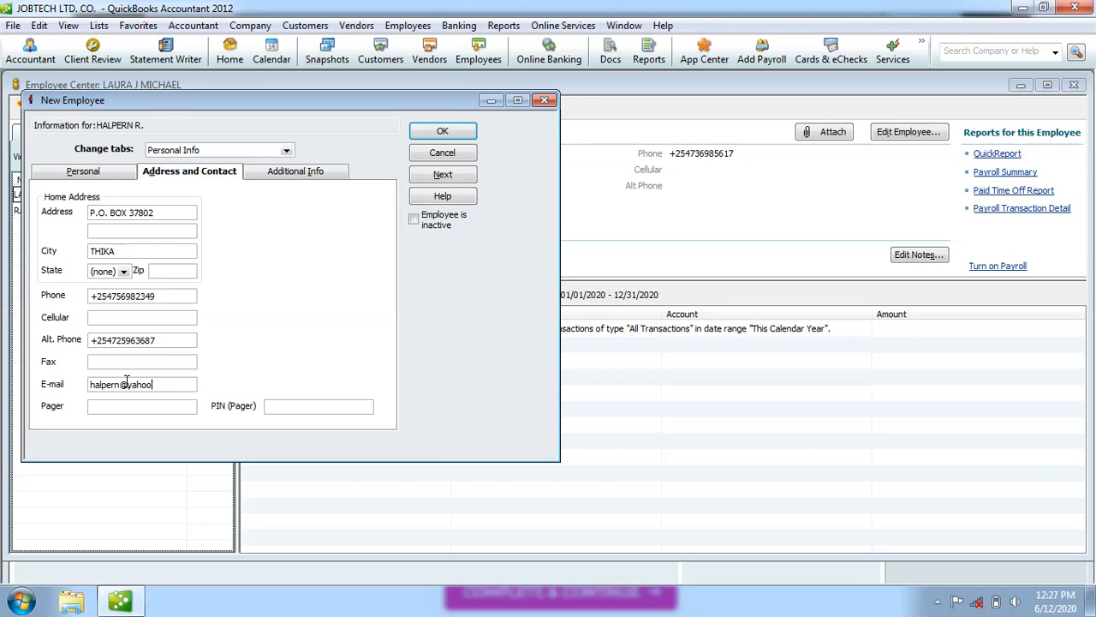
# Enter the employee ID on the Additional Info tab and submit the employee form.
pyautogui.click(302, 176)
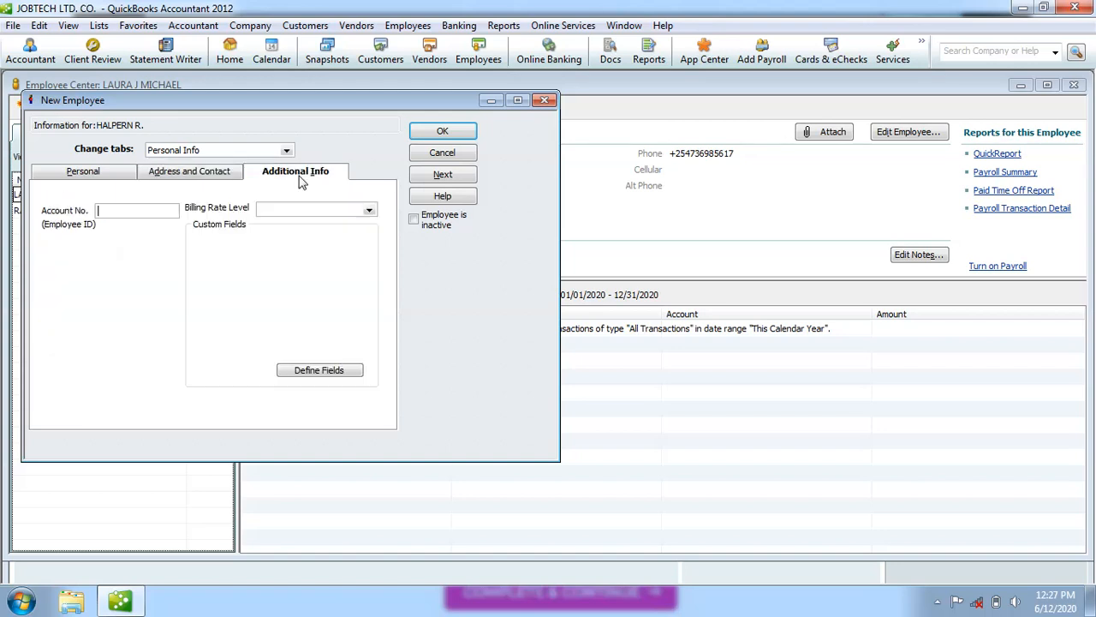
pyautogui.click(127, 212)
pyautogui.click(467, 138)
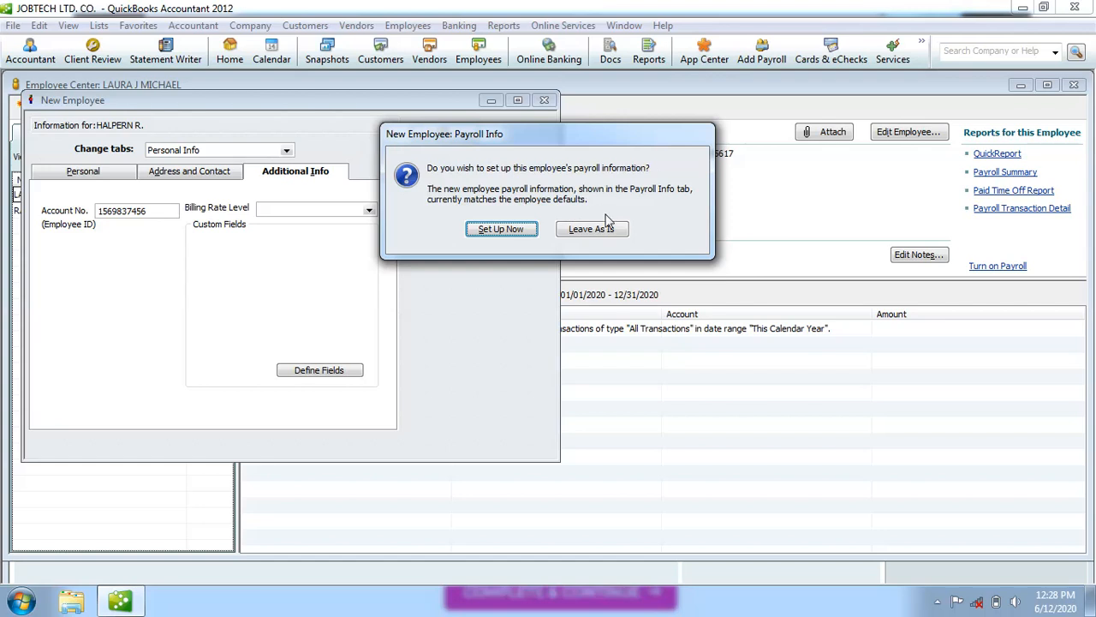
# Choose Leave As Is for payroll info to finish adding the employee.
pyautogui.click(602, 231)
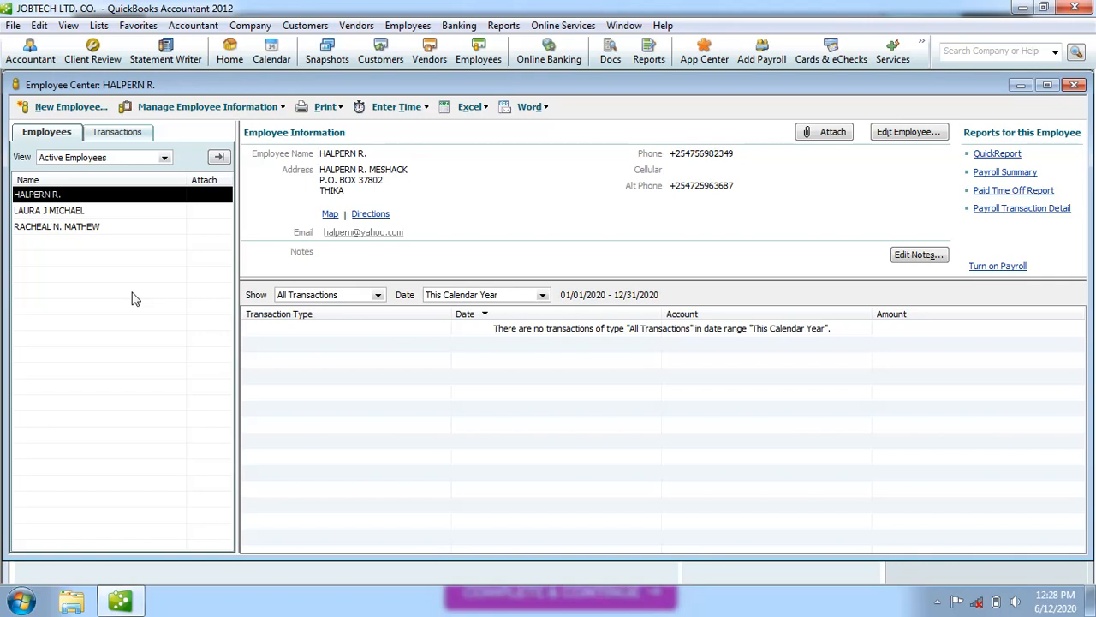
# Type the employee's missing last name in capitals in Edit Employee and save the record.
pyautogui.doubleClick(75, 200)
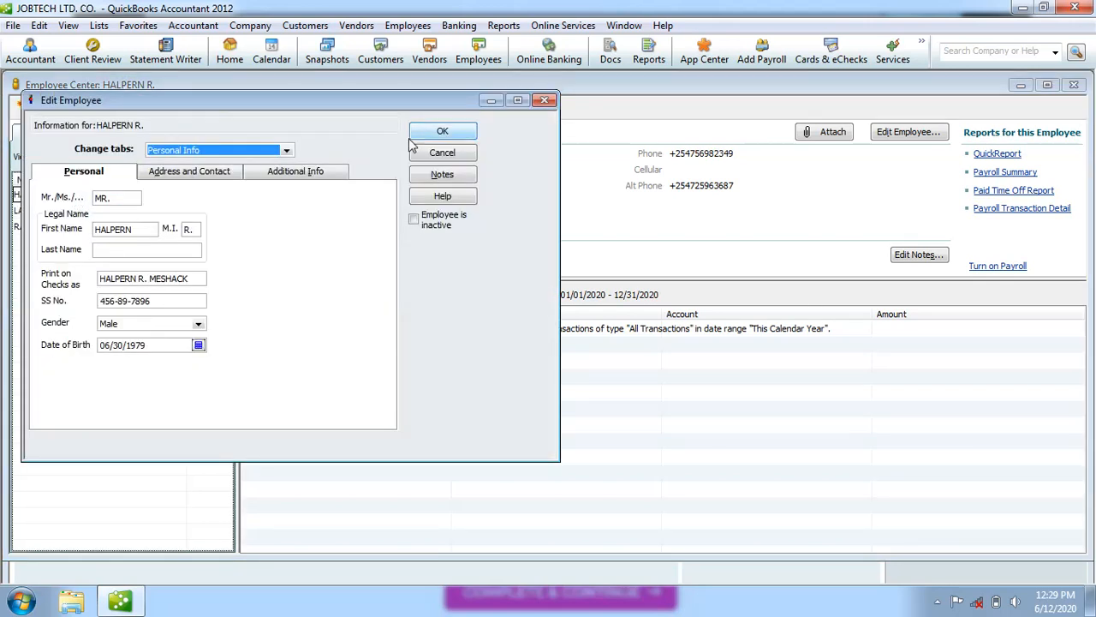
pyautogui.click(544, 100)
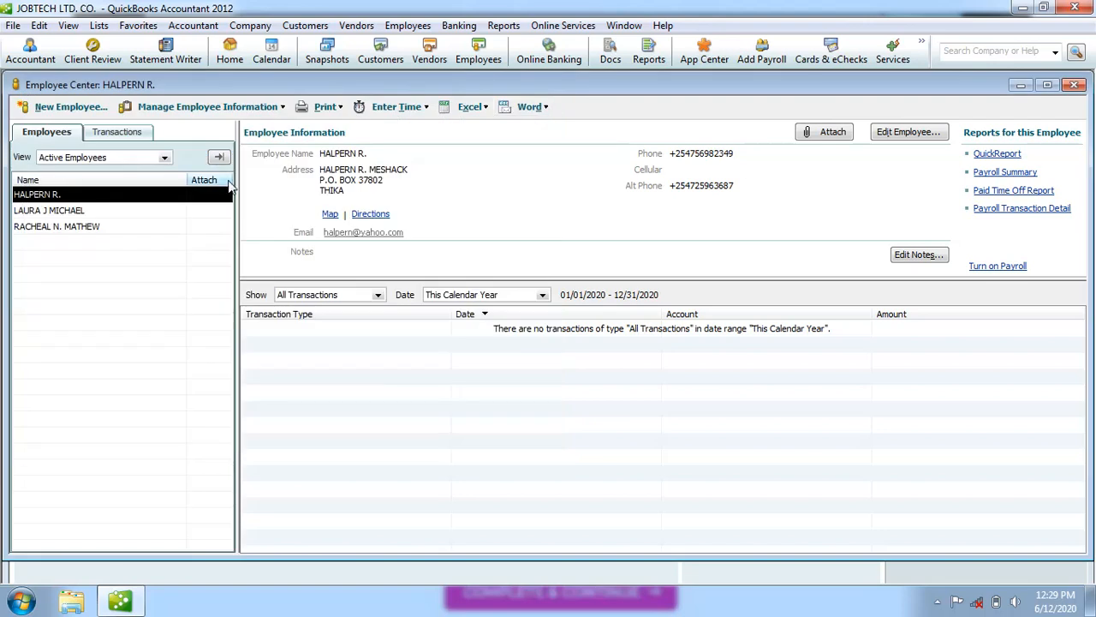
pyautogui.doubleClick(53, 196)
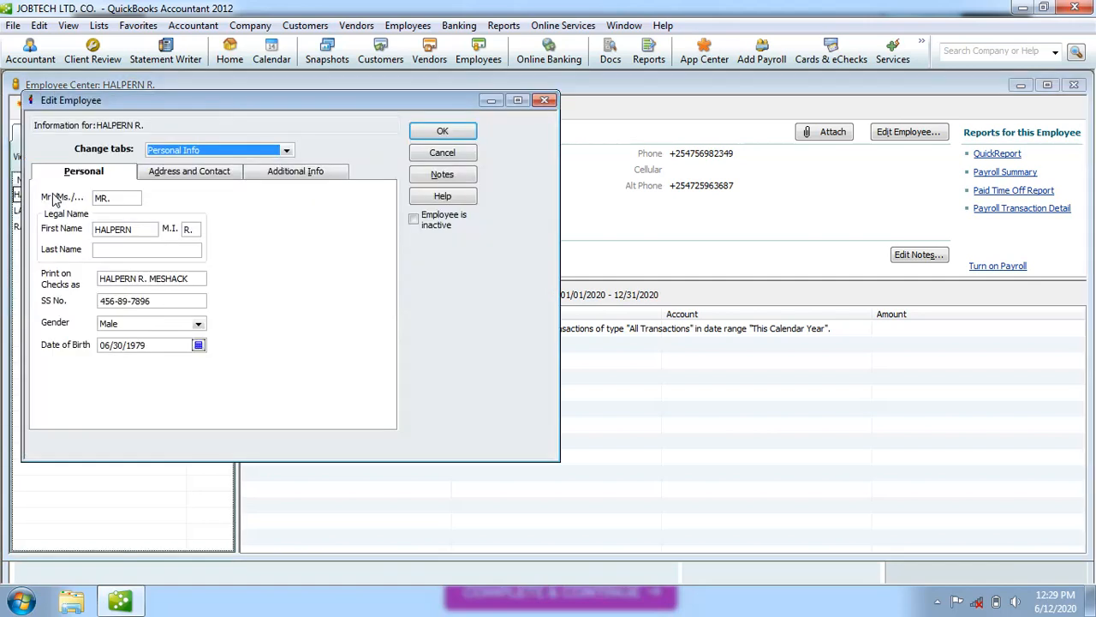
pyautogui.click(108, 250)
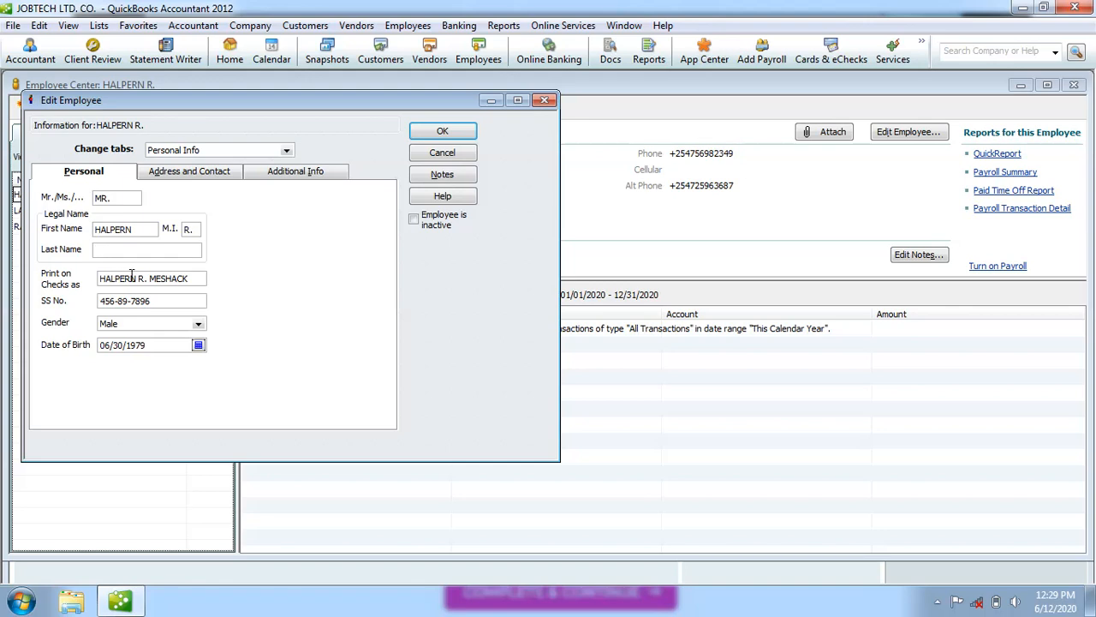
pyautogui.click(454, 133)
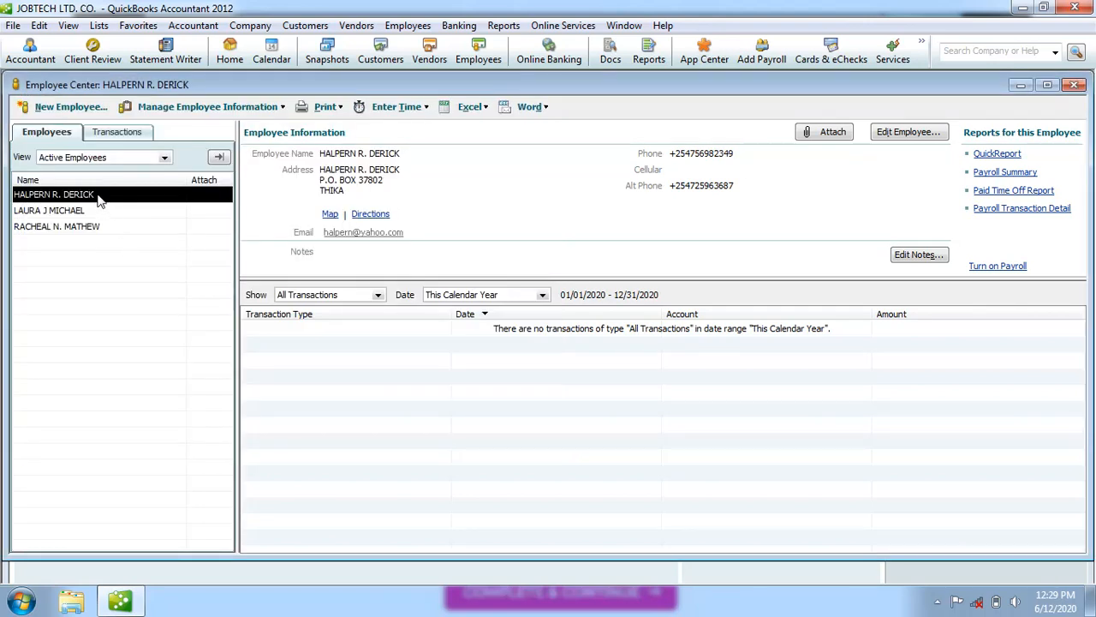
# Append a period to the second employee's middle initial and save the corrected record.
pyautogui.doubleClick(57, 213)
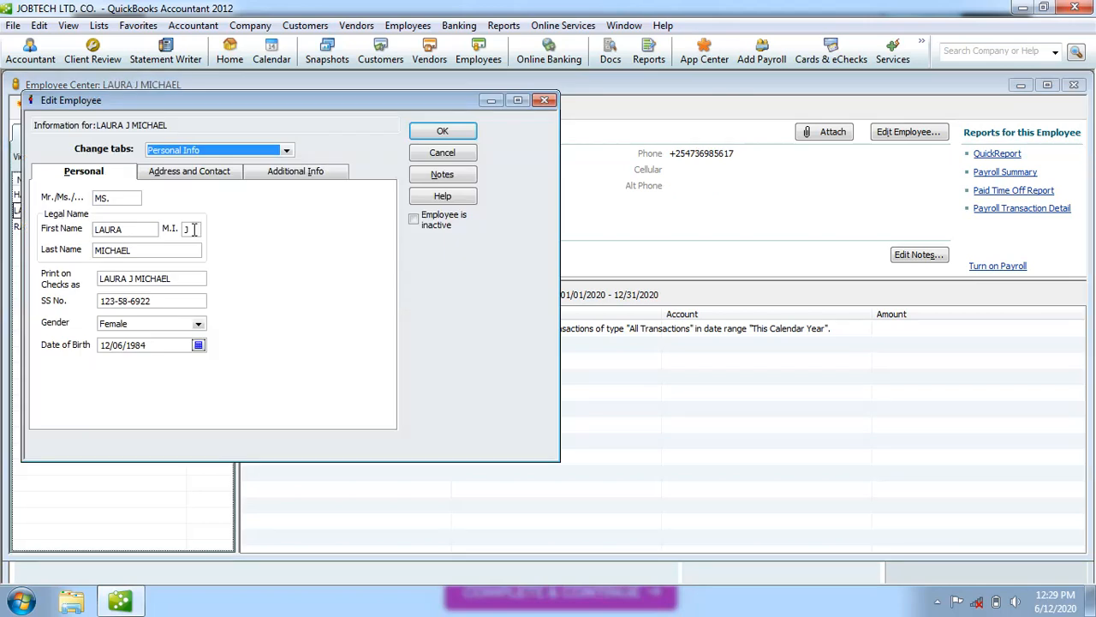
pyautogui.click(193, 230)
pyautogui.write('.')
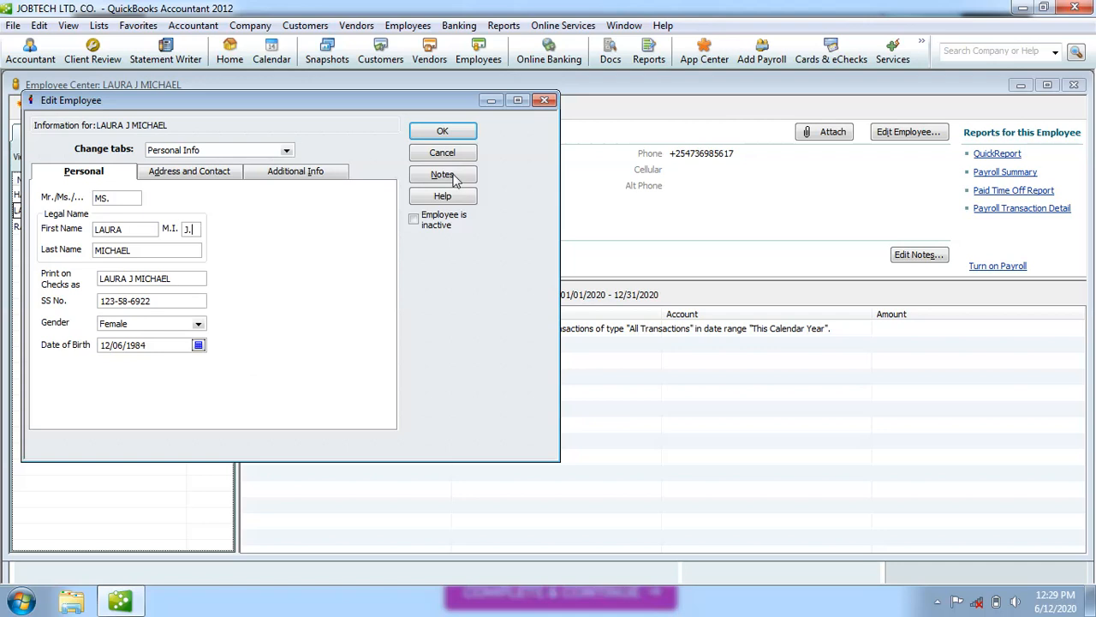
pyautogui.click(452, 139)
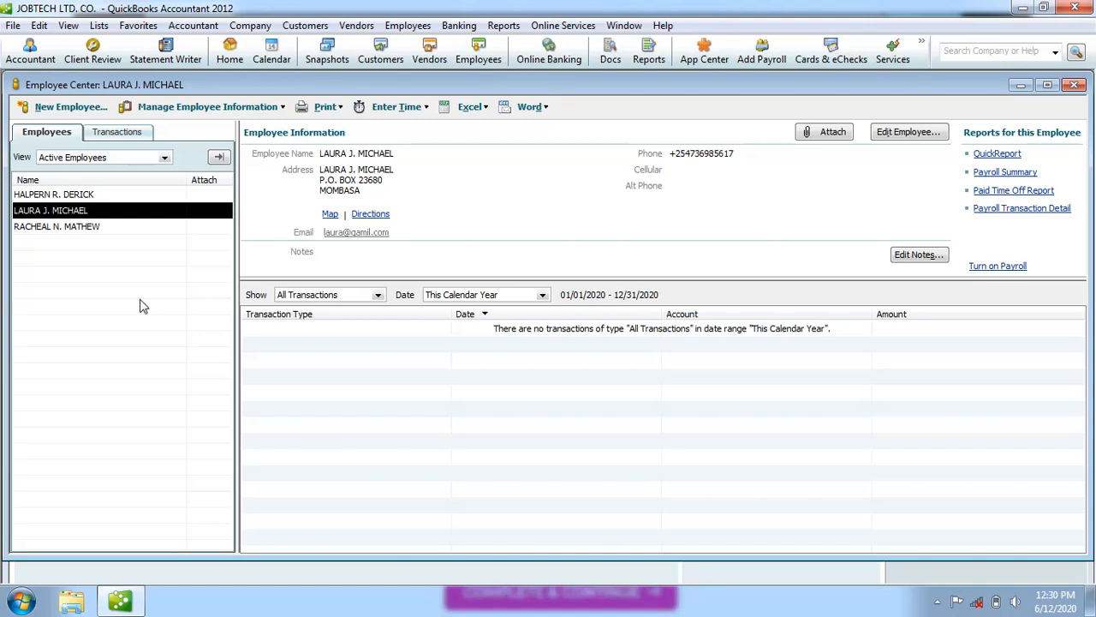
pyautogui.click(105, 196)
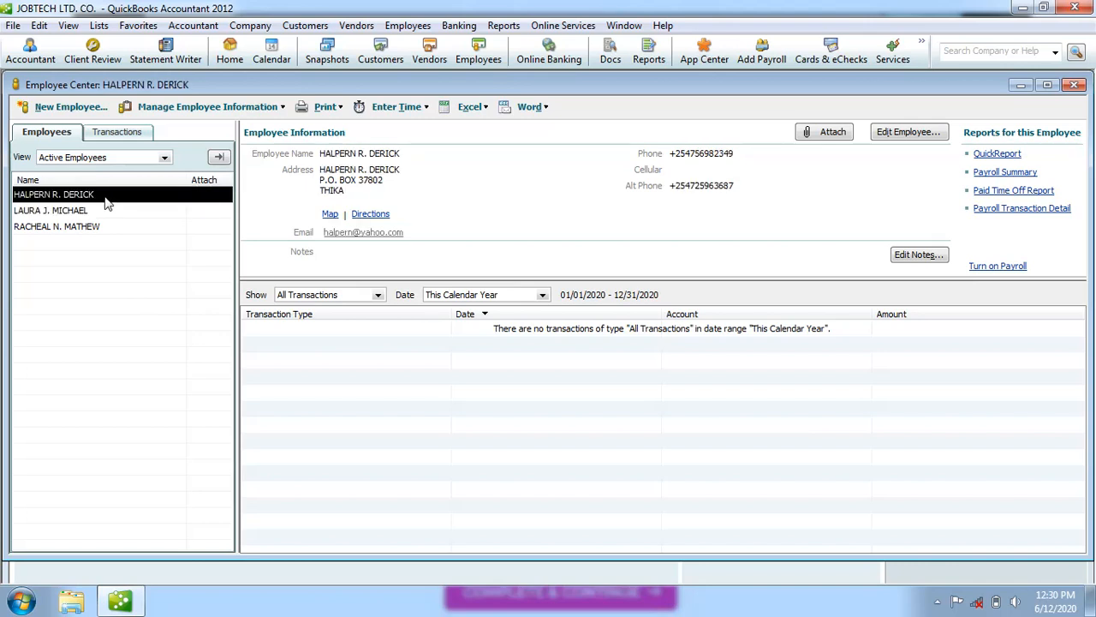
# Open the first employee's record at the Payroll and Compensation Info section.
pyautogui.doubleClick(104, 196)
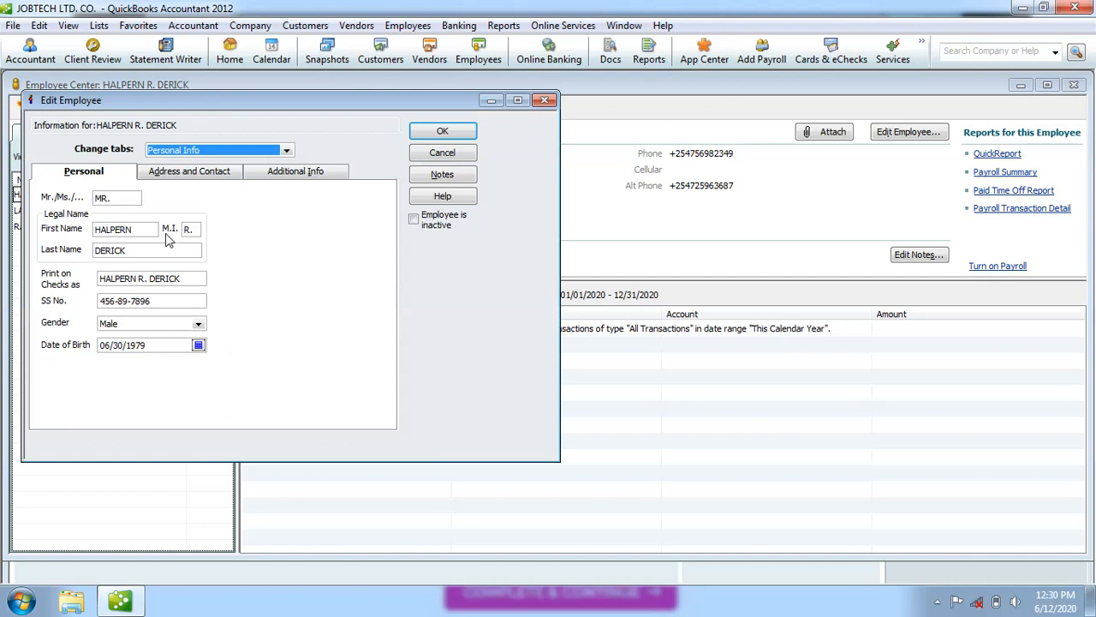
pyautogui.click(288, 152)
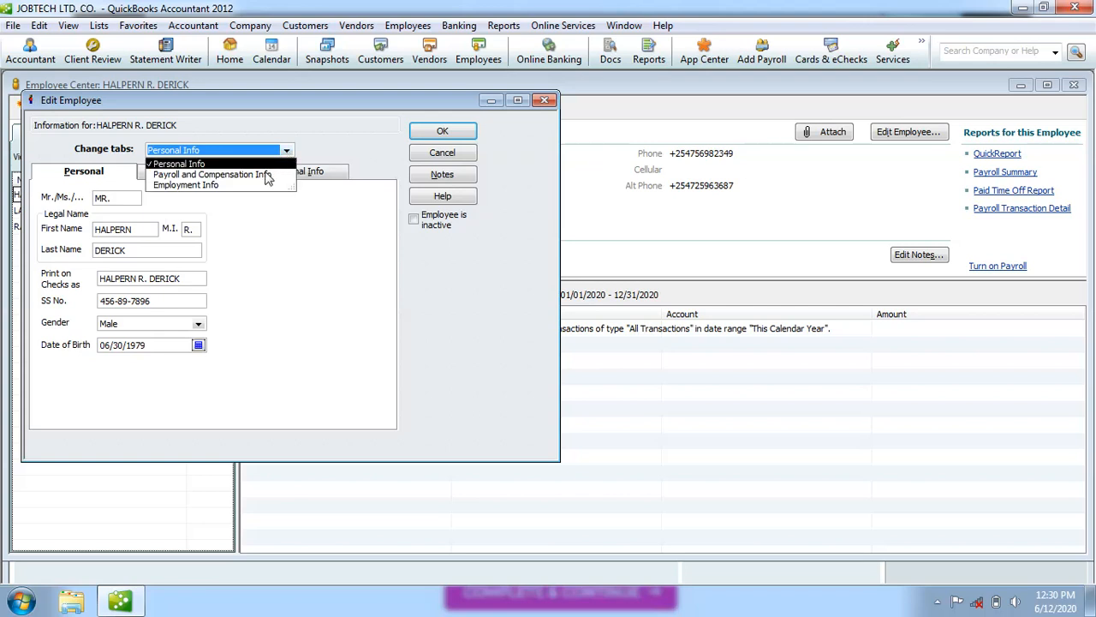
pyautogui.click(265, 175)
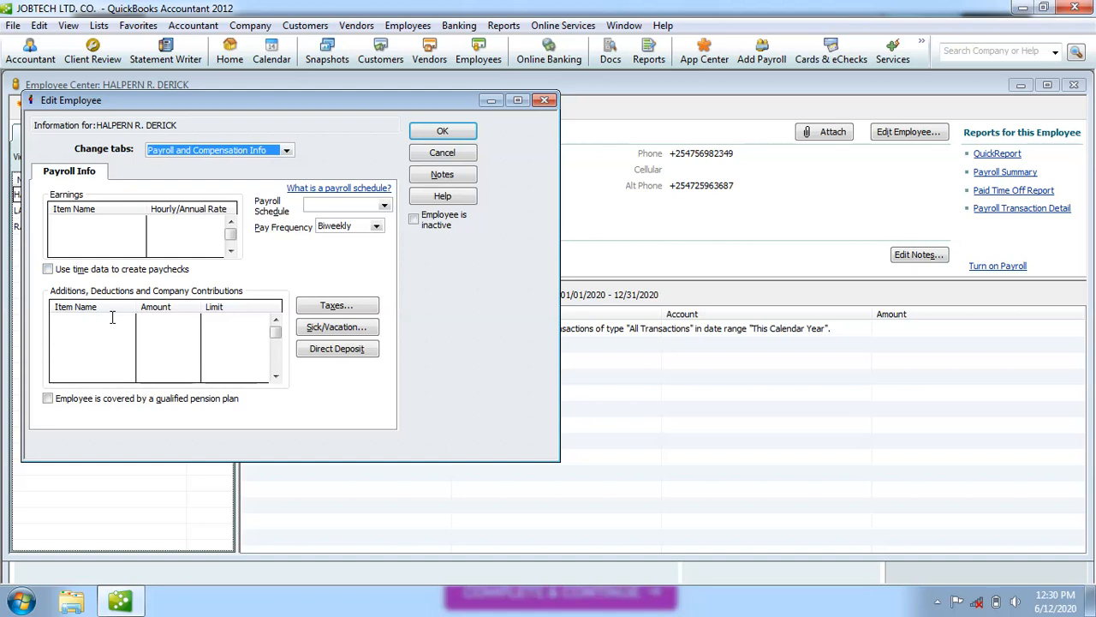
# Choose < Add New > from the first earnings row's Item Name list to start a new payroll item.
pyautogui.click(87, 221)
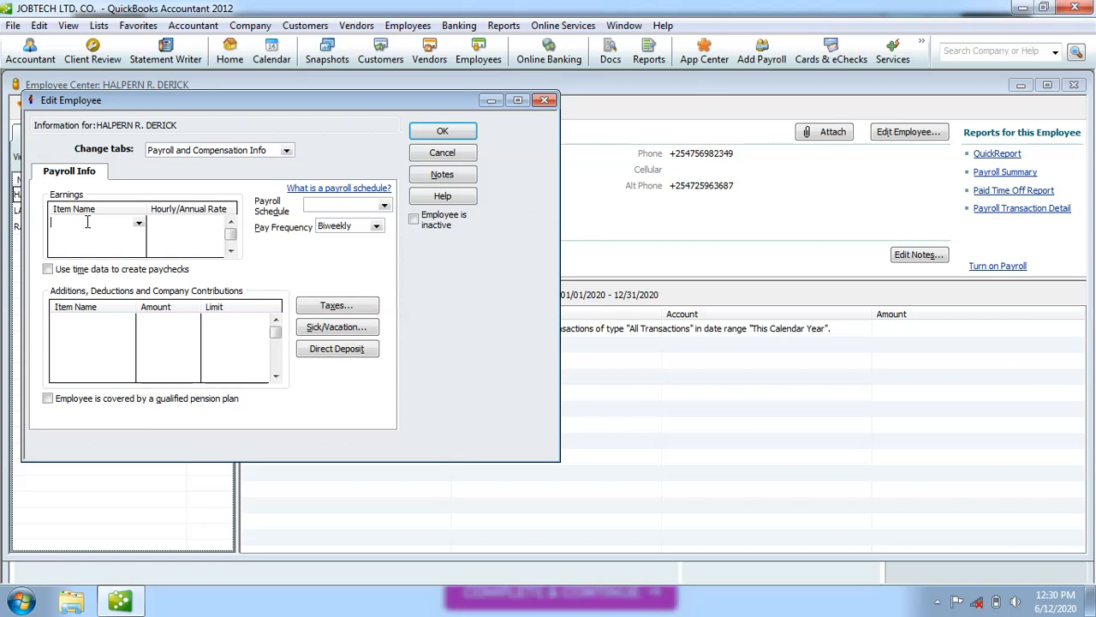
pyautogui.click(139, 223)
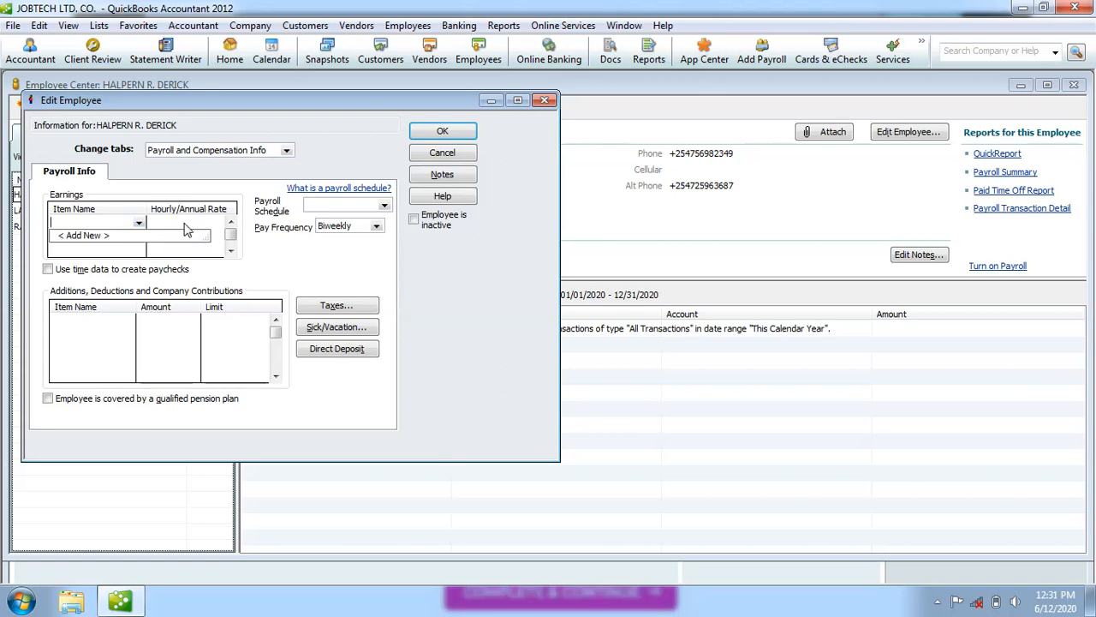
pyautogui.click(284, 265)
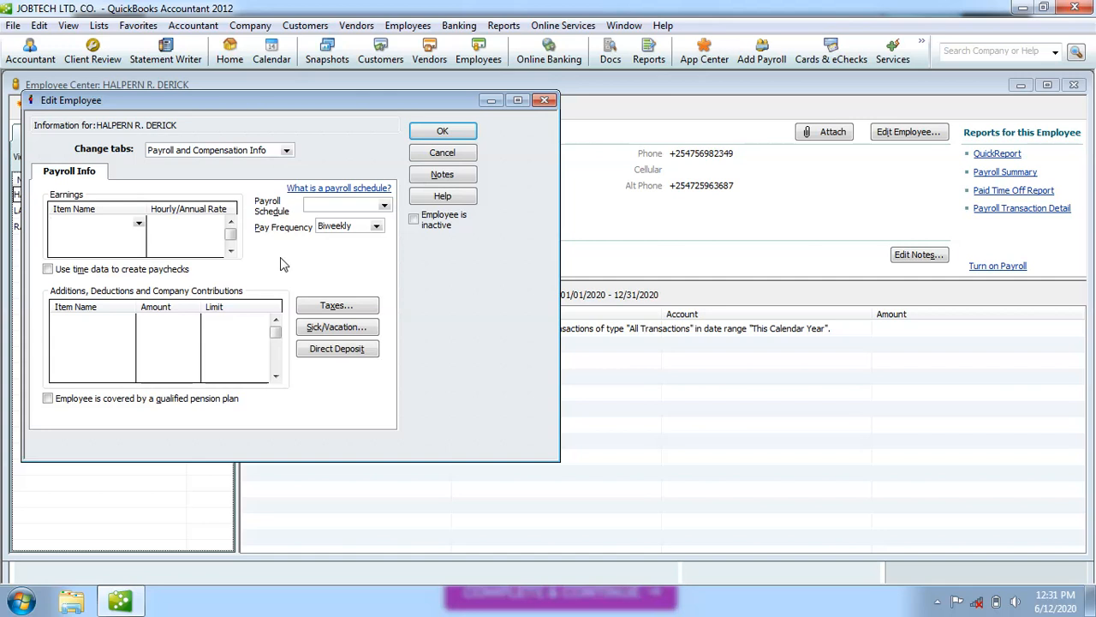
pyautogui.click(139, 225)
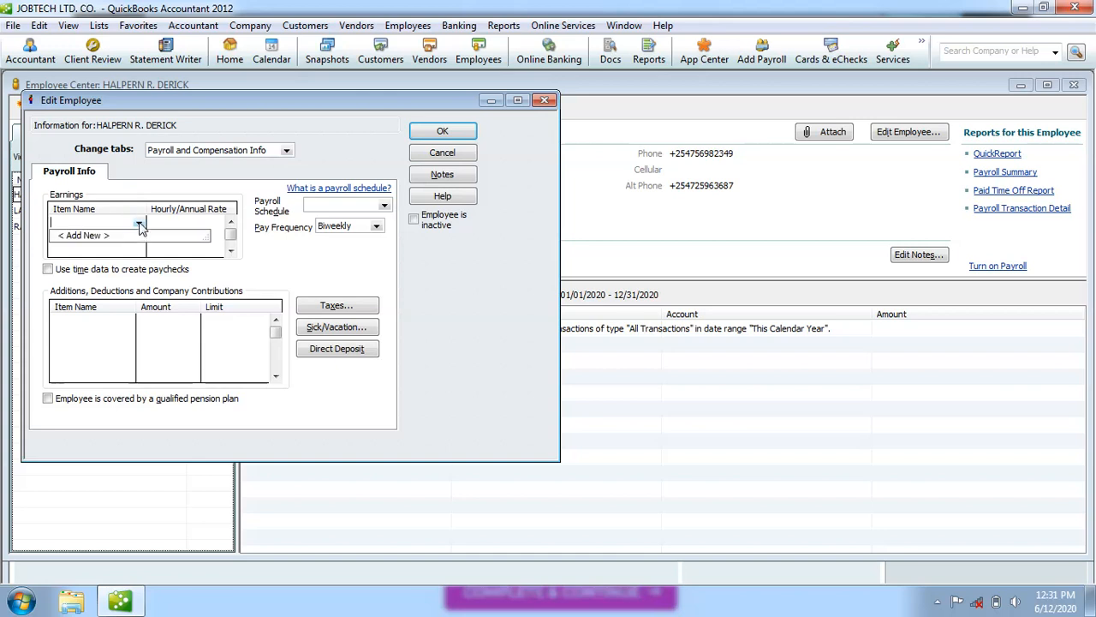
pyautogui.click(117, 240)
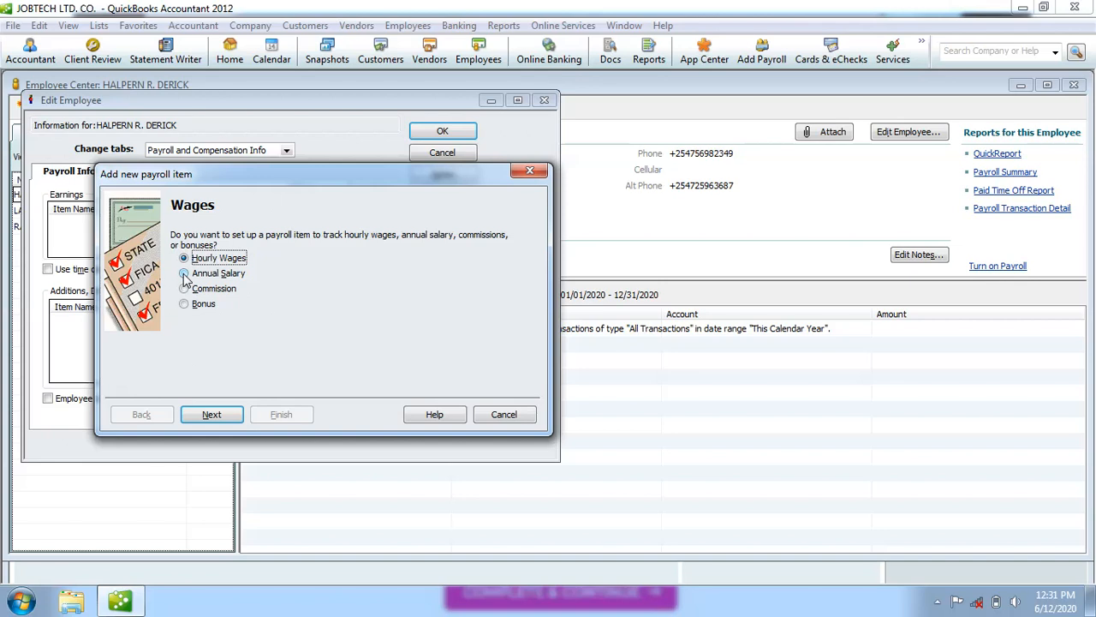
# Compare the wage types, then choose Annual Salary for the new payroll item and continue.
pyautogui.click(184, 274)
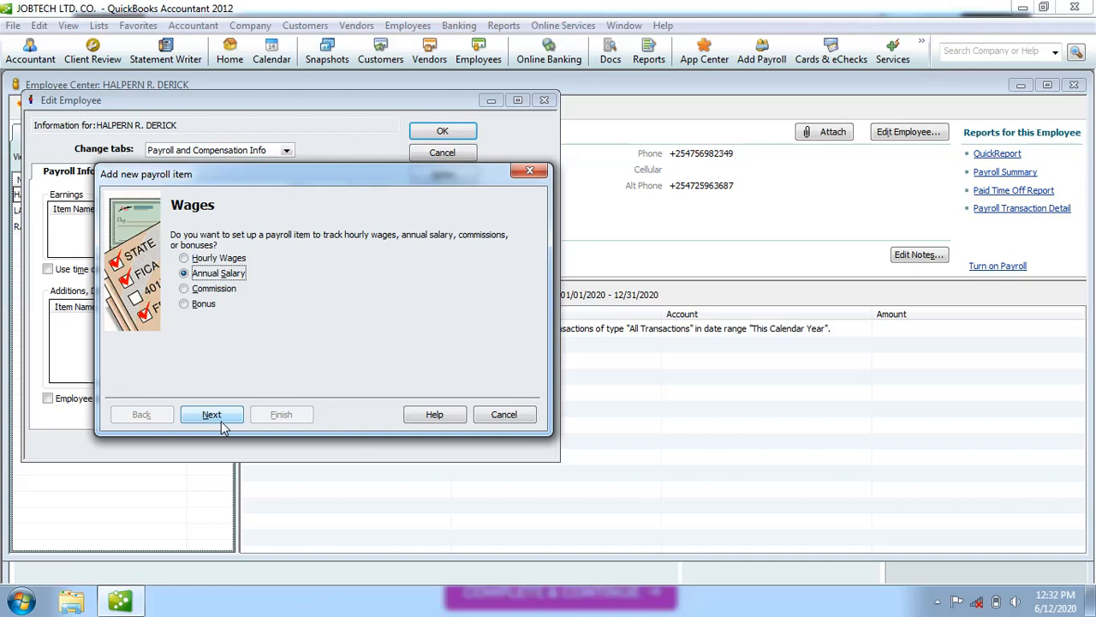
pyautogui.click(184, 259)
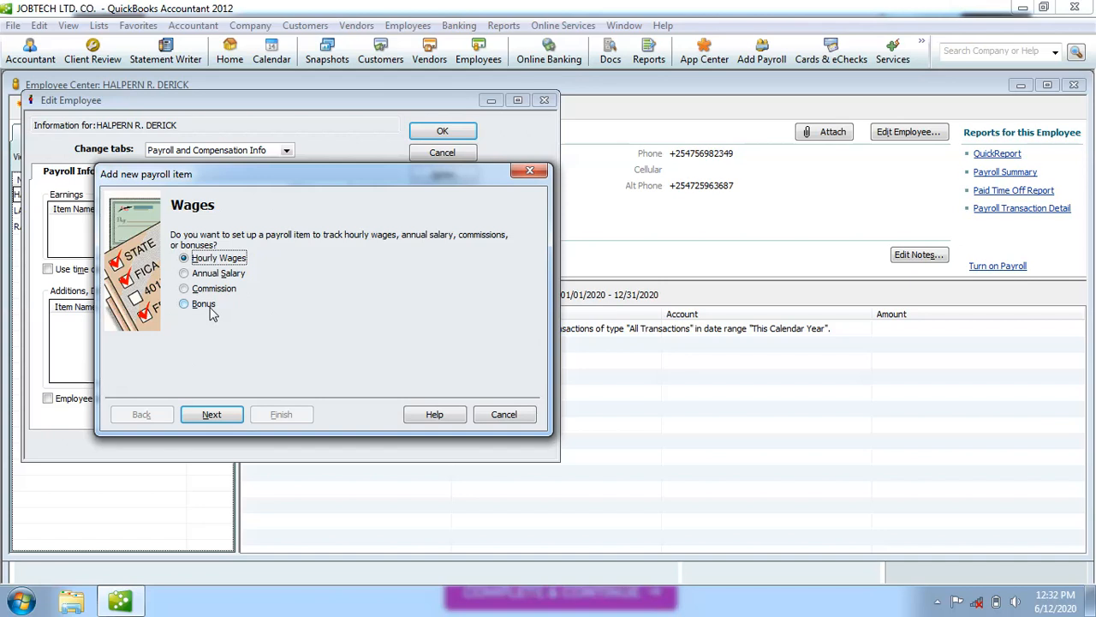
pyautogui.click(184, 275)
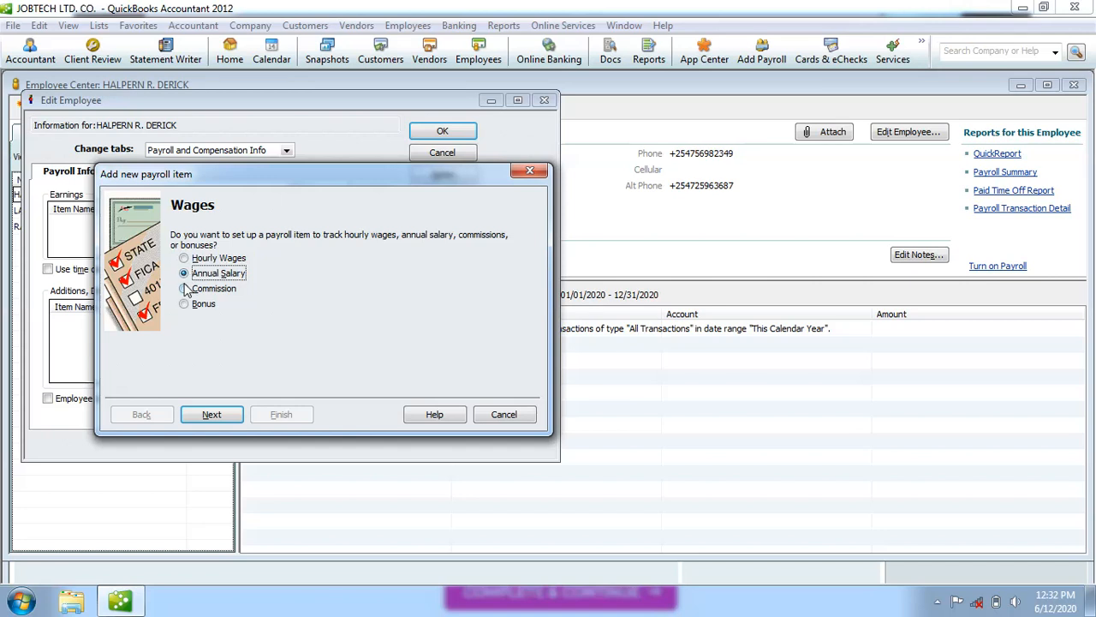
pyautogui.click(184, 289)
pyautogui.click(185, 305)
pyautogui.click(184, 274)
pyautogui.click(220, 418)
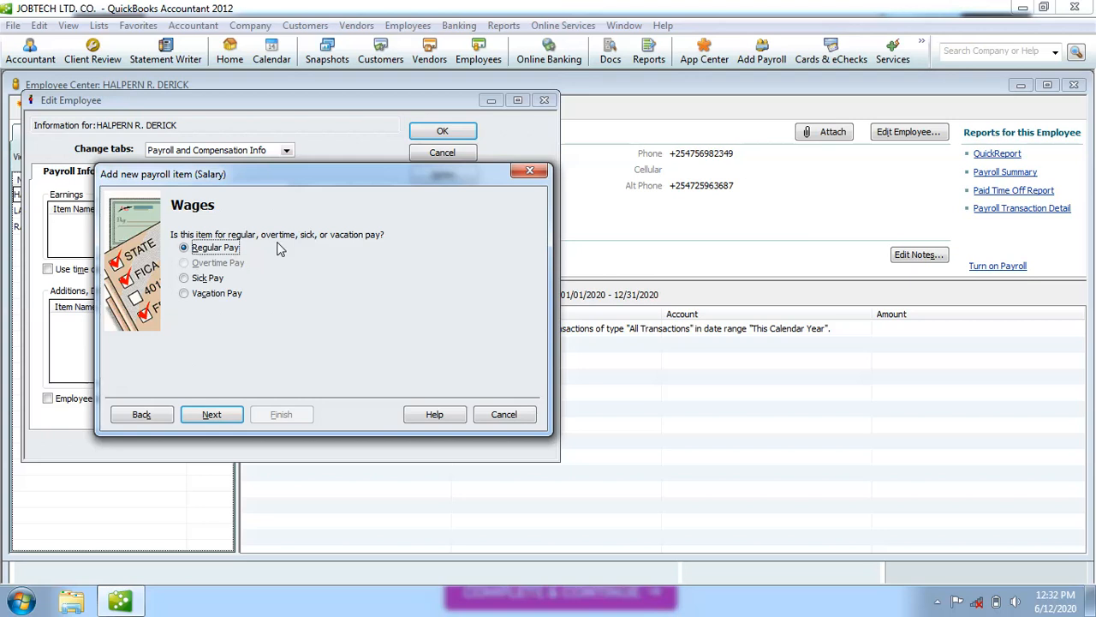
# Choose Regular Pay as the salary item's pay category and continue.
pyautogui.click(184, 279)
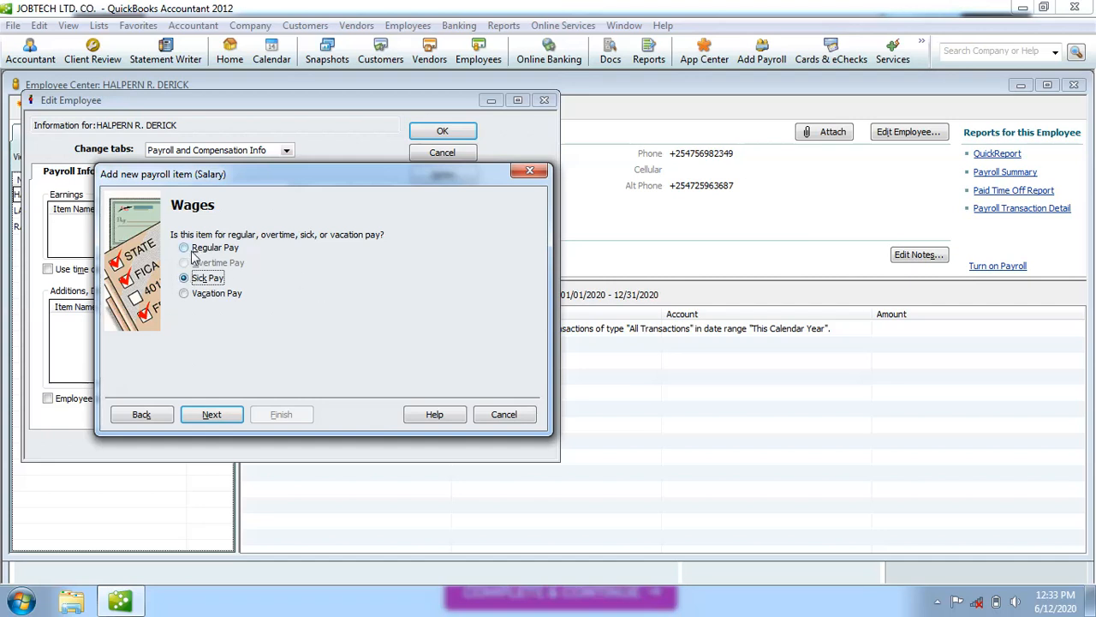
pyautogui.click(183, 248)
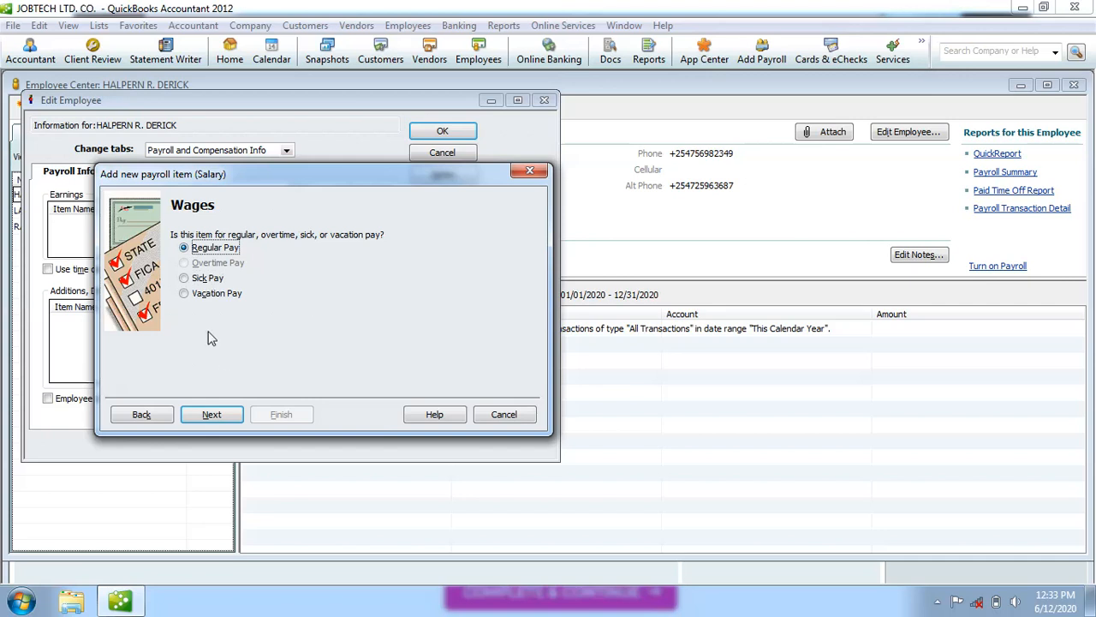
pyautogui.click(220, 417)
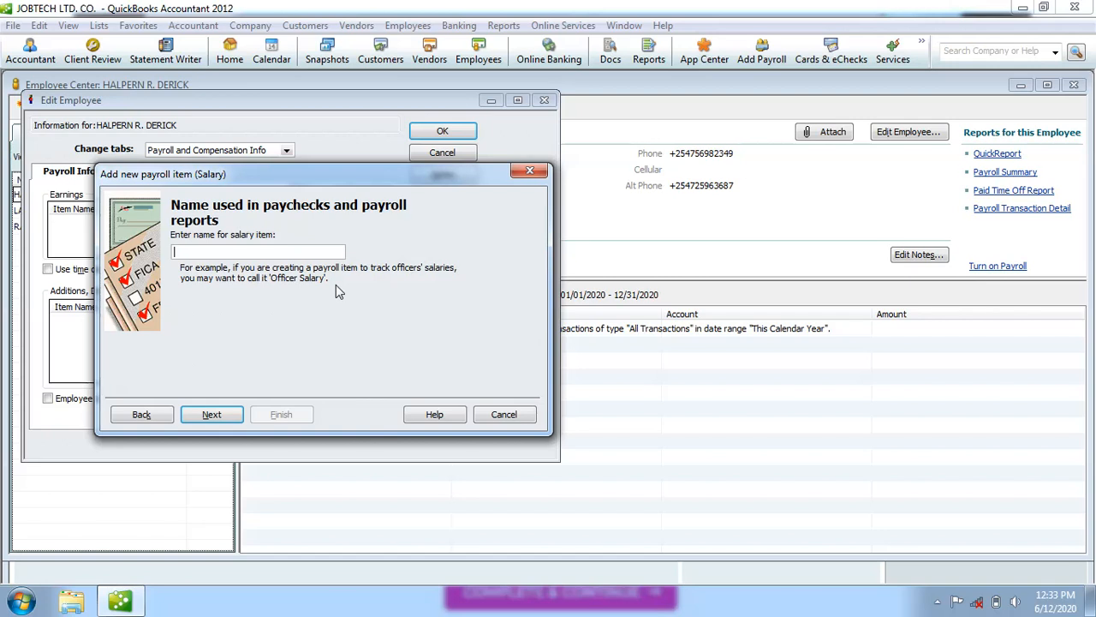
# Name the salary item 'Executive Salary' and go on to the expense account step.
pyautogui.write('Executive Salary')
pyautogui.click(230, 418)
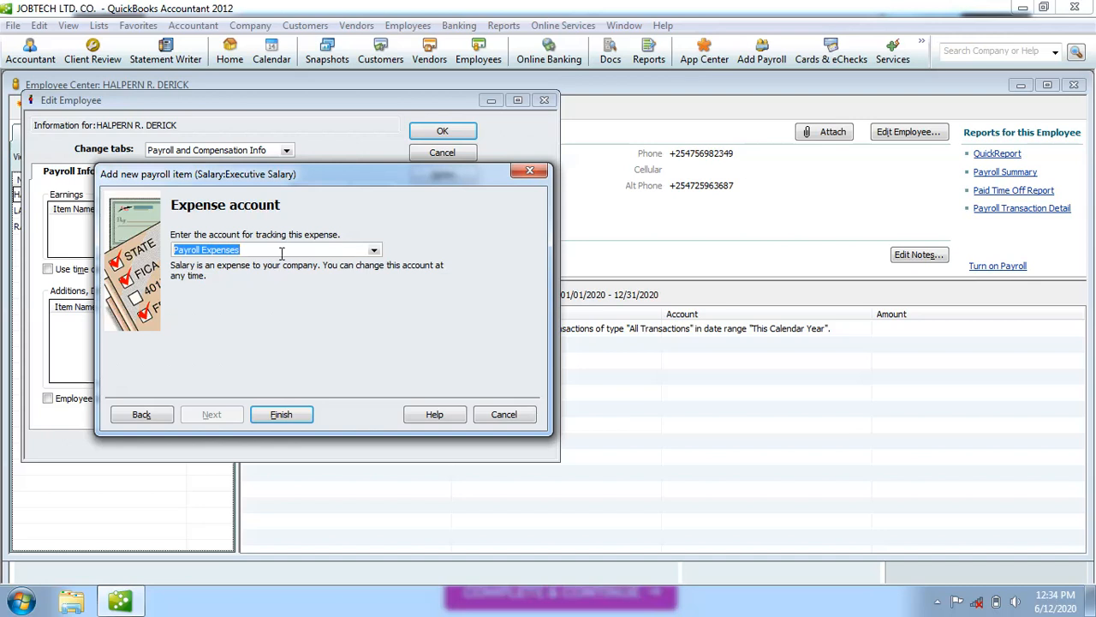
# Keep Payroll Expenses as the expense account and finish the Executive Salary item.
pyautogui.click(281, 251)
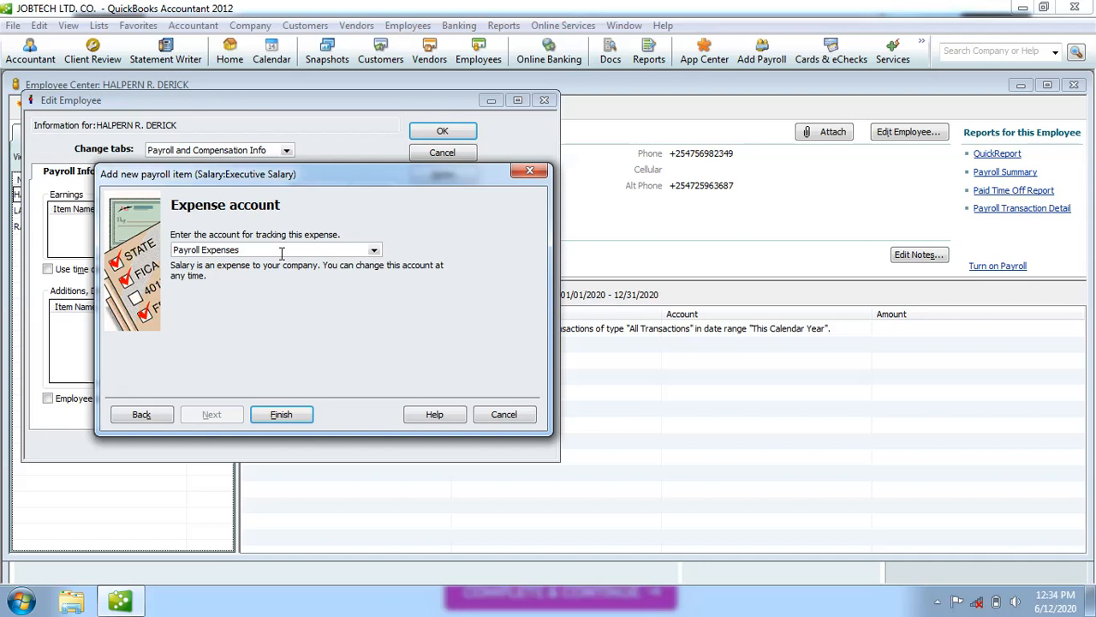
pyautogui.click(373, 250)
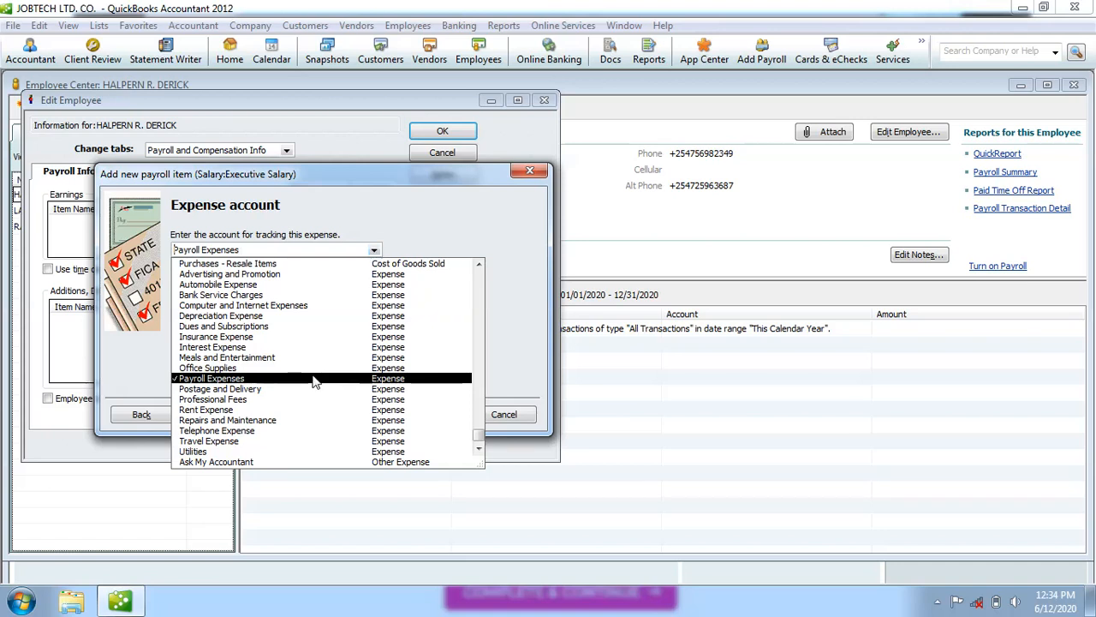
pyautogui.click(432, 221)
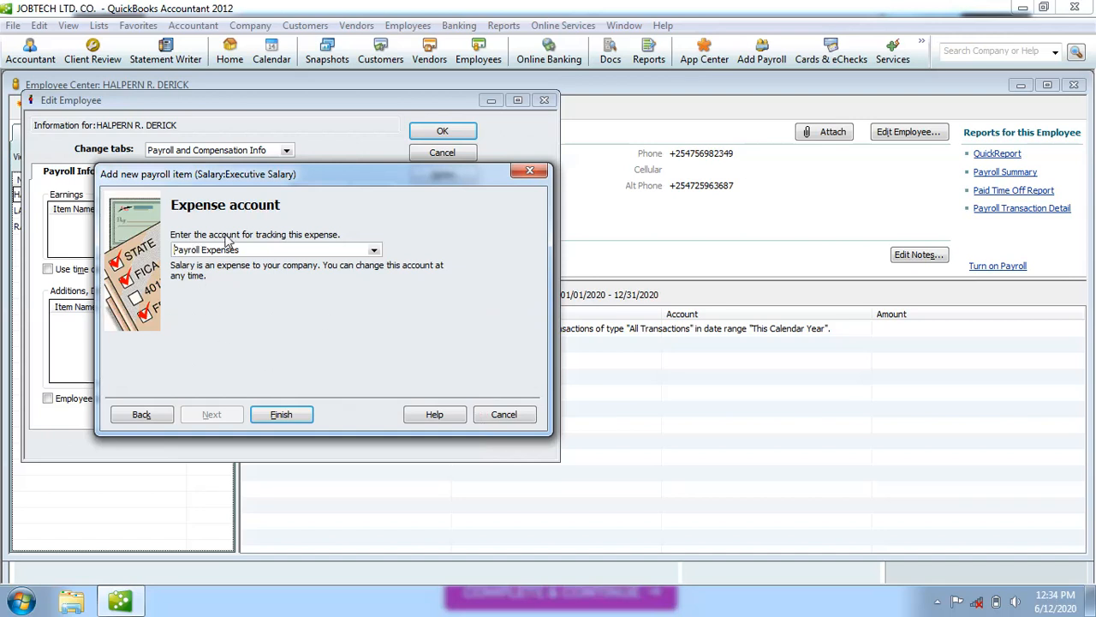
pyautogui.click(375, 250)
pyautogui.click(418, 224)
pyautogui.click(283, 414)
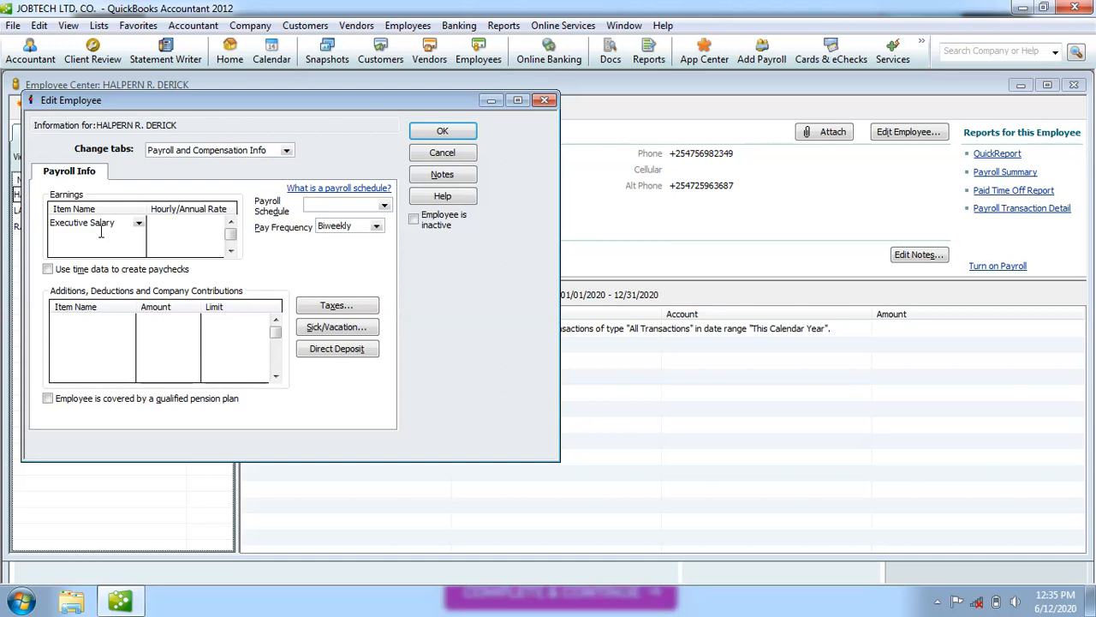
# Choose < Add New > from the Item Name list in the second earnings row.
pyautogui.click(138, 224)
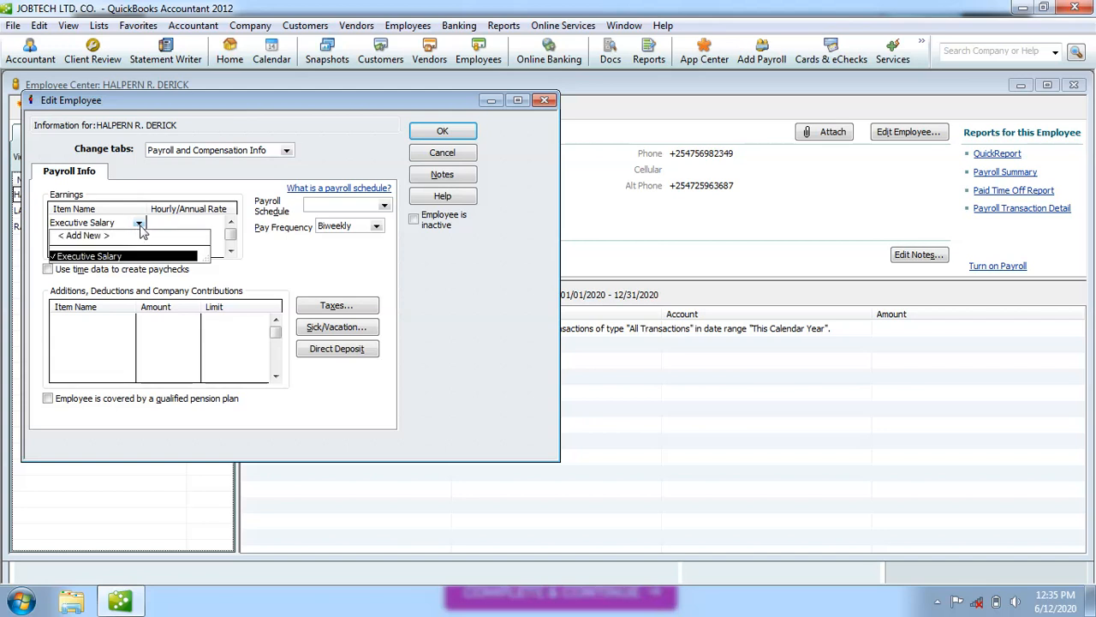
pyautogui.click(286, 255)
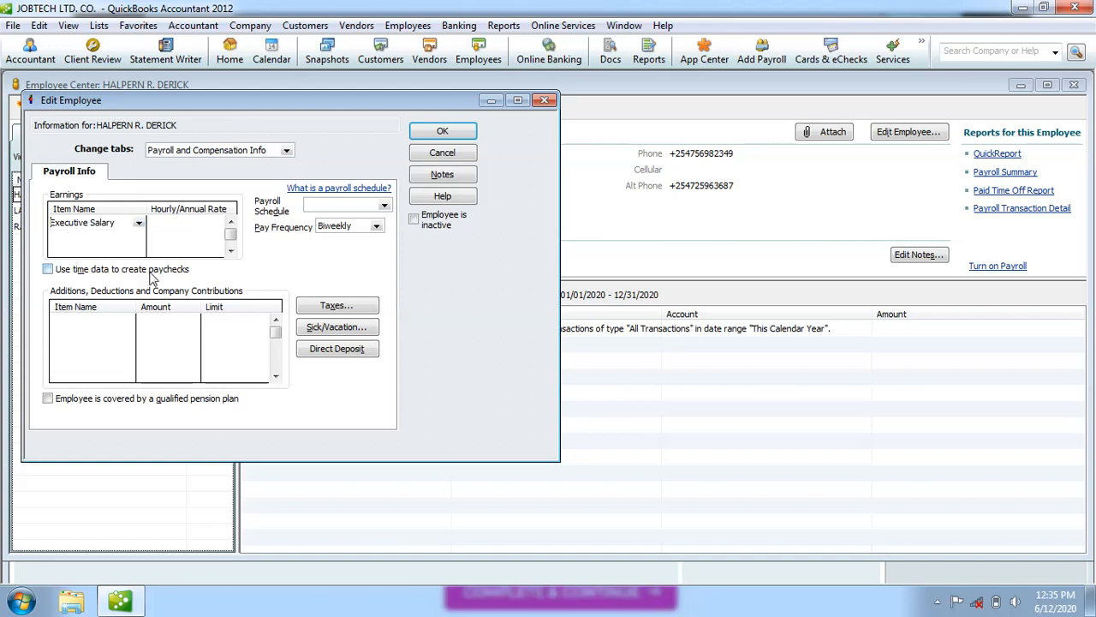
pyautogui.click(63, 240)
pyautogui.click(139, 237)
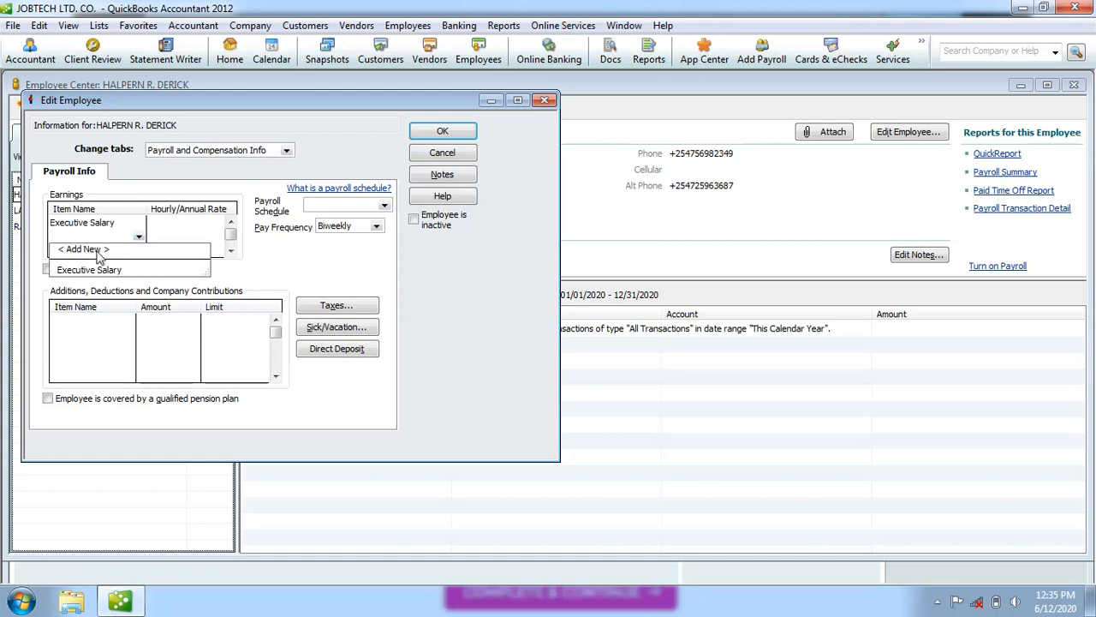
pyautogui.click(108, 250)
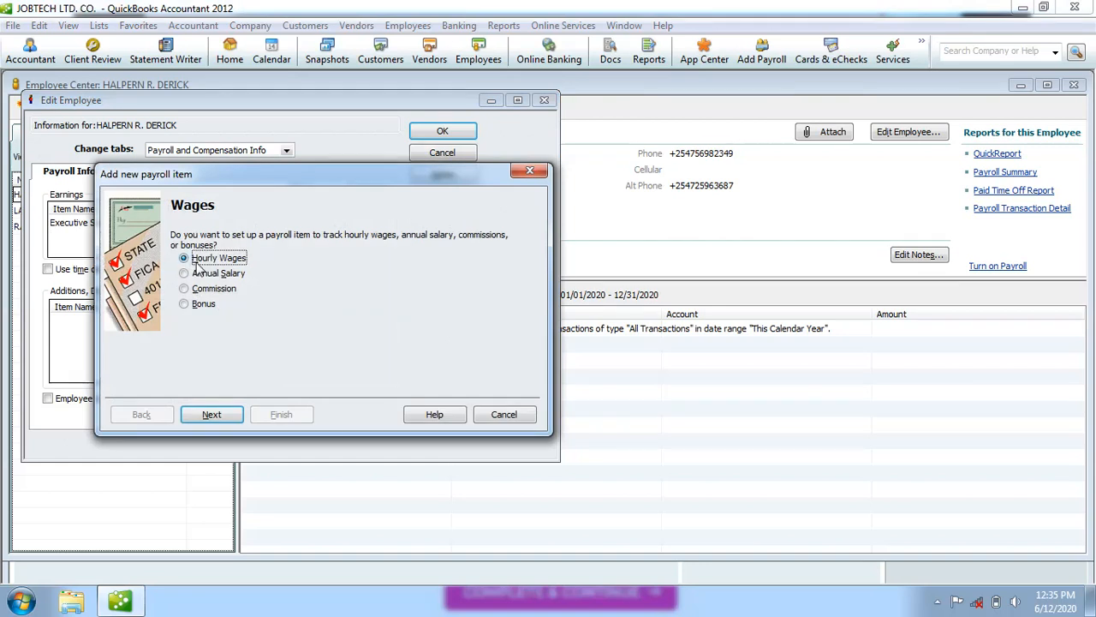
# Make the new item an annual regular-pay salary named 'Manager's Salary'.
pyautogui.click(185, 275)
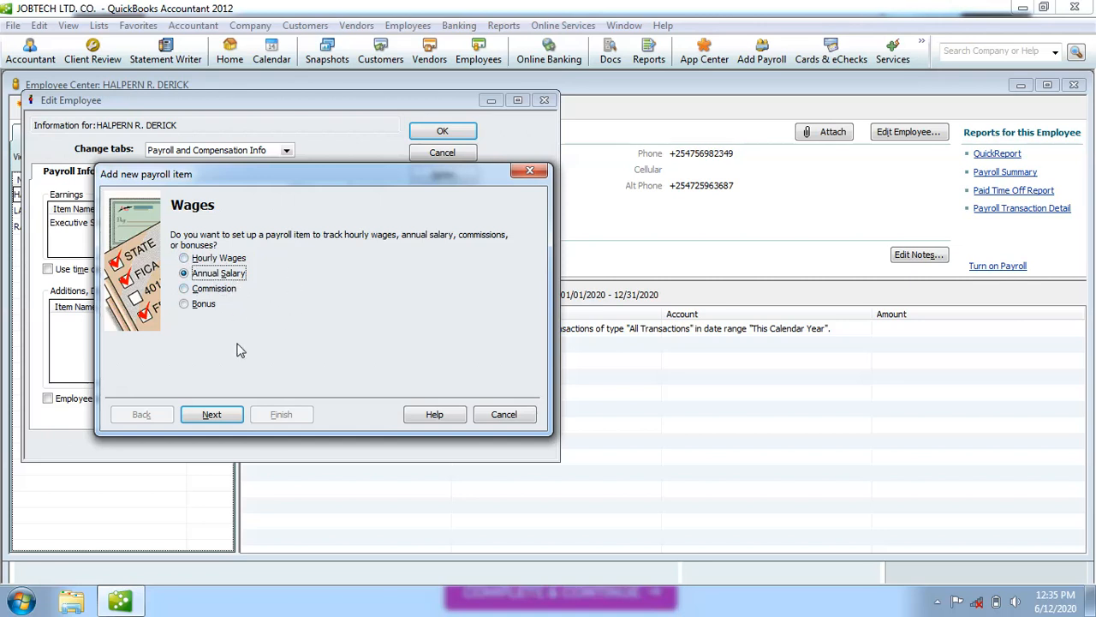
pyautogui.click(222, 418)
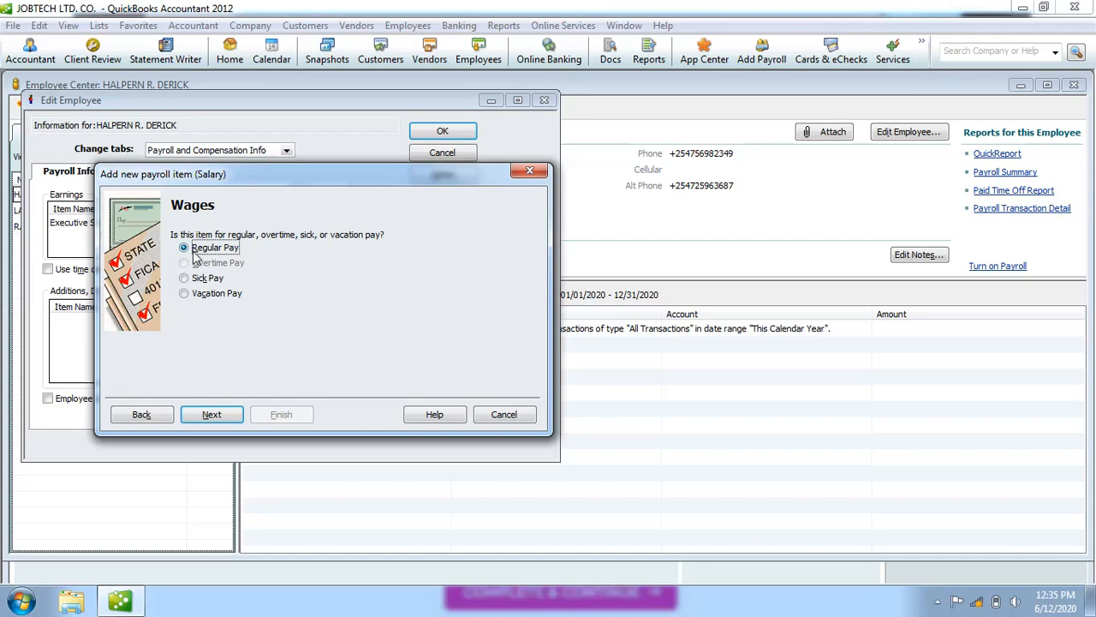
pyautogui.click(211, 415)
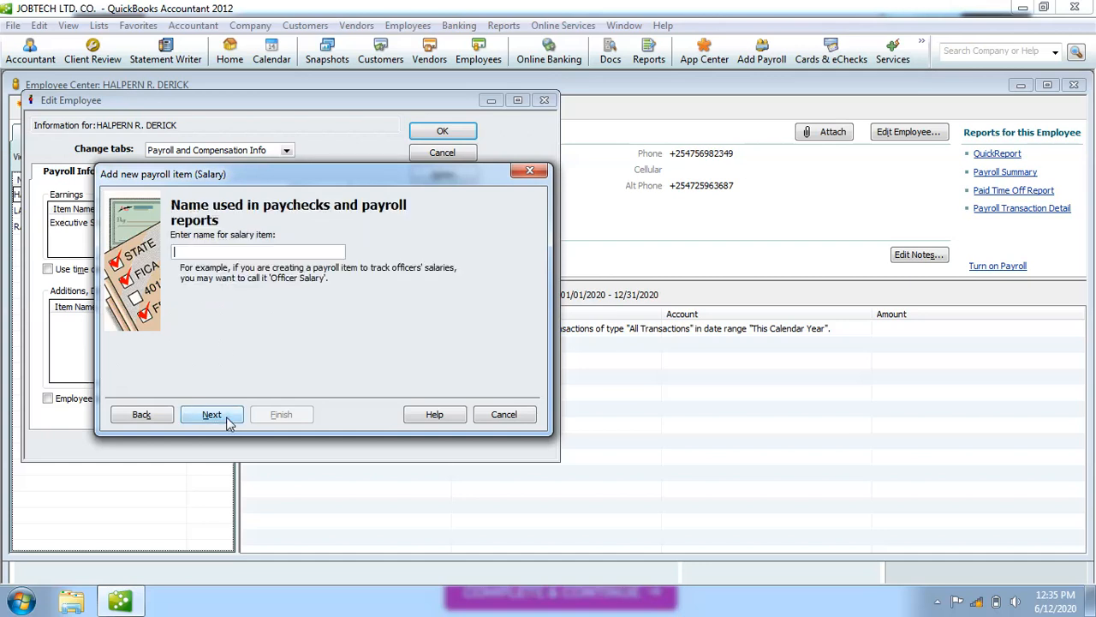
pyautogui.write("Manager's salary")
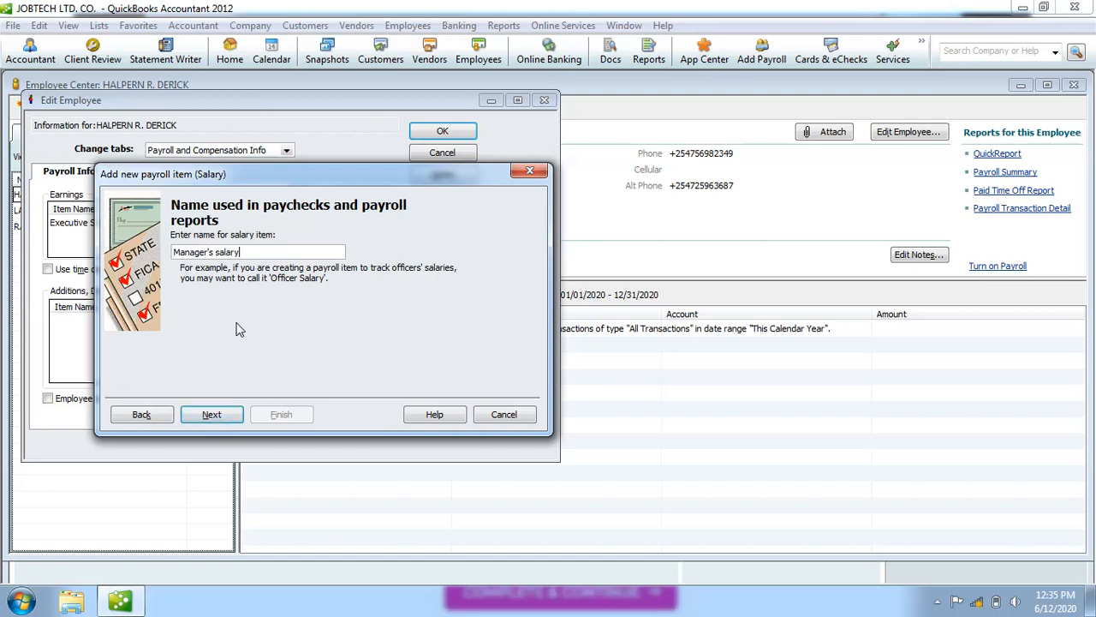
pyautogui.click(221, 255)
pyautogui.press('BackSpace')
pyautogui.write('S')
# Finish the Manager's Salary item, then choose < Add New > in the next earnings row.
pyautogui.click(211, 415)
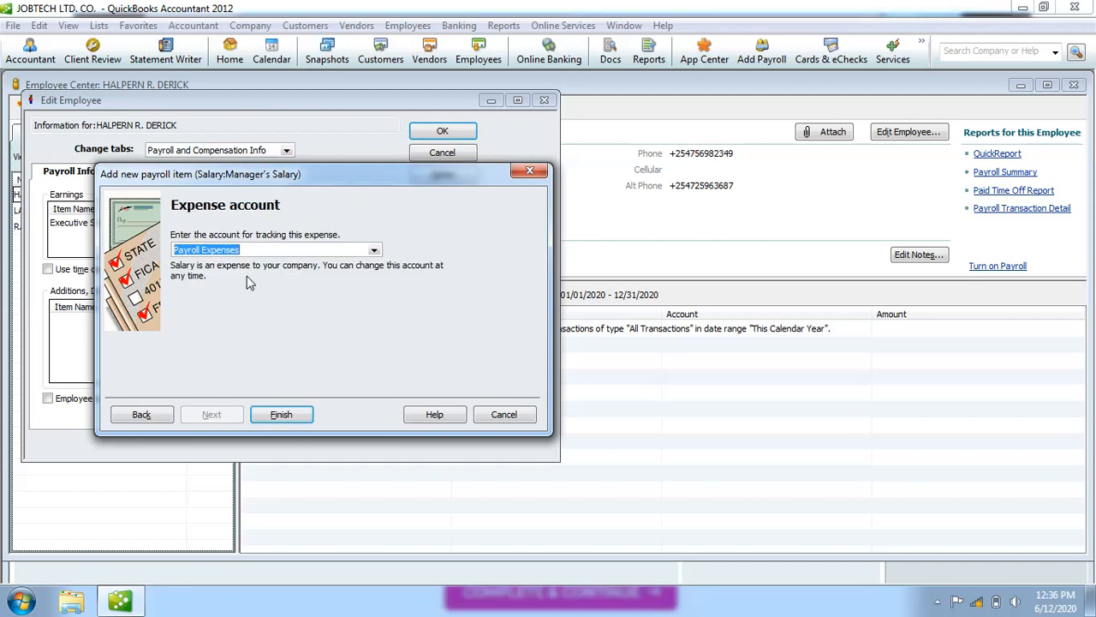
pyautogui.click(281, 414)
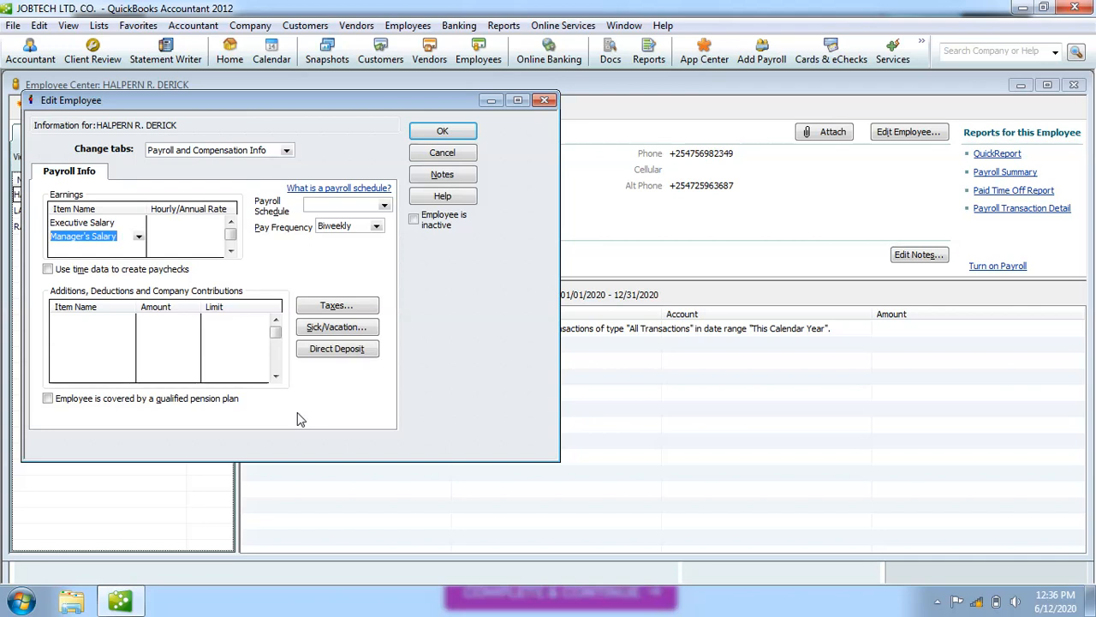
pyautogui.click(138, 237)
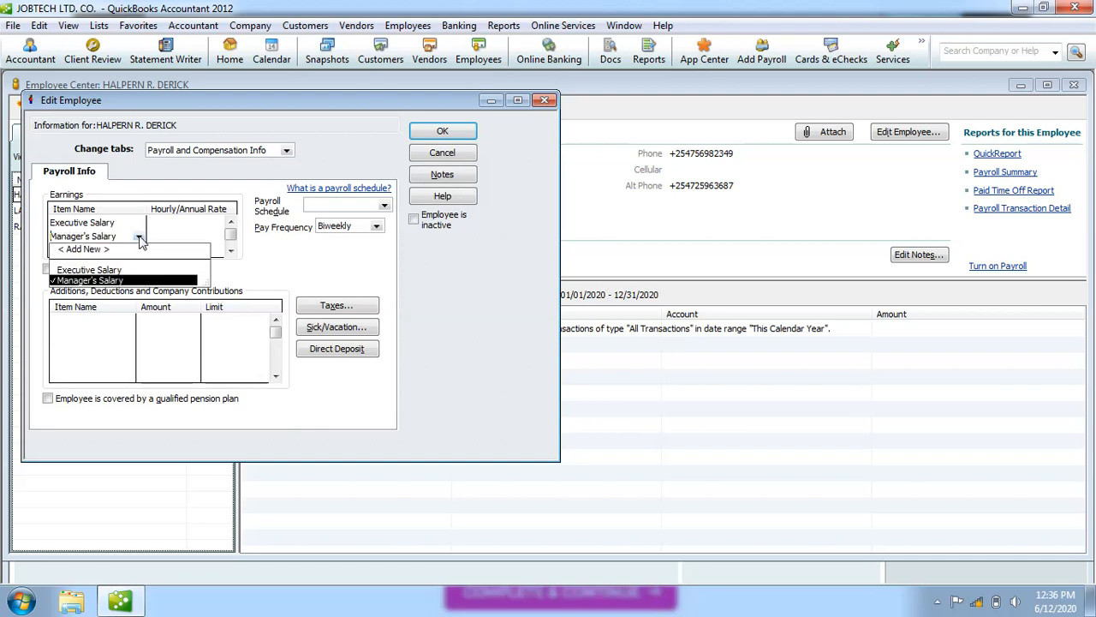
pyautogui.click(102, 256)
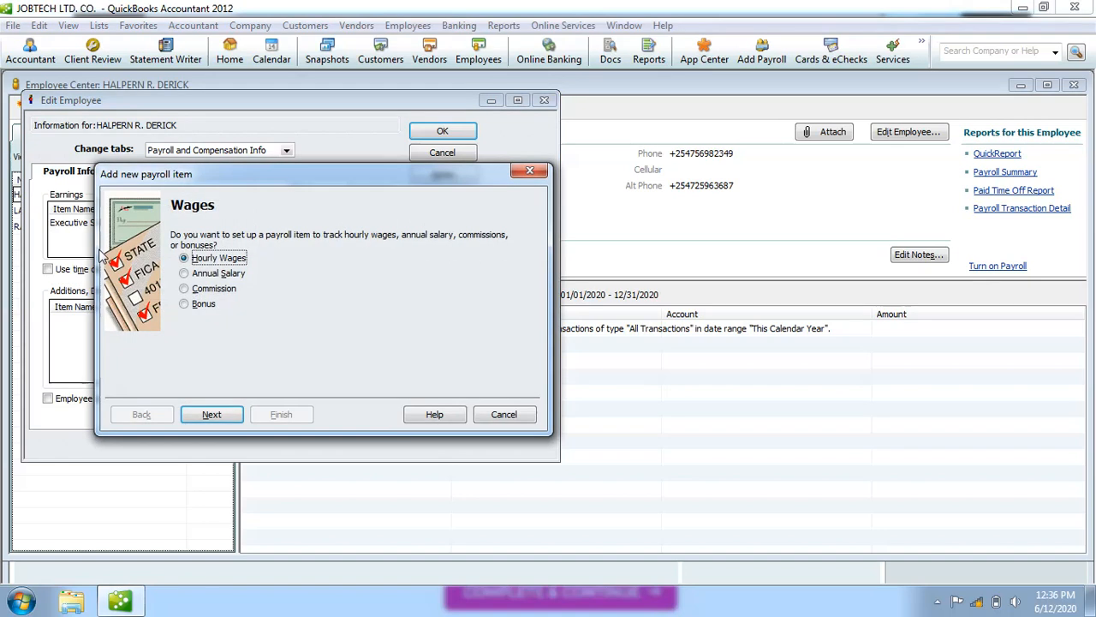
# Set up a commission item named 'Sales Commissions' charged to Payroll Expenses.
pyautogui.click(185, 288)
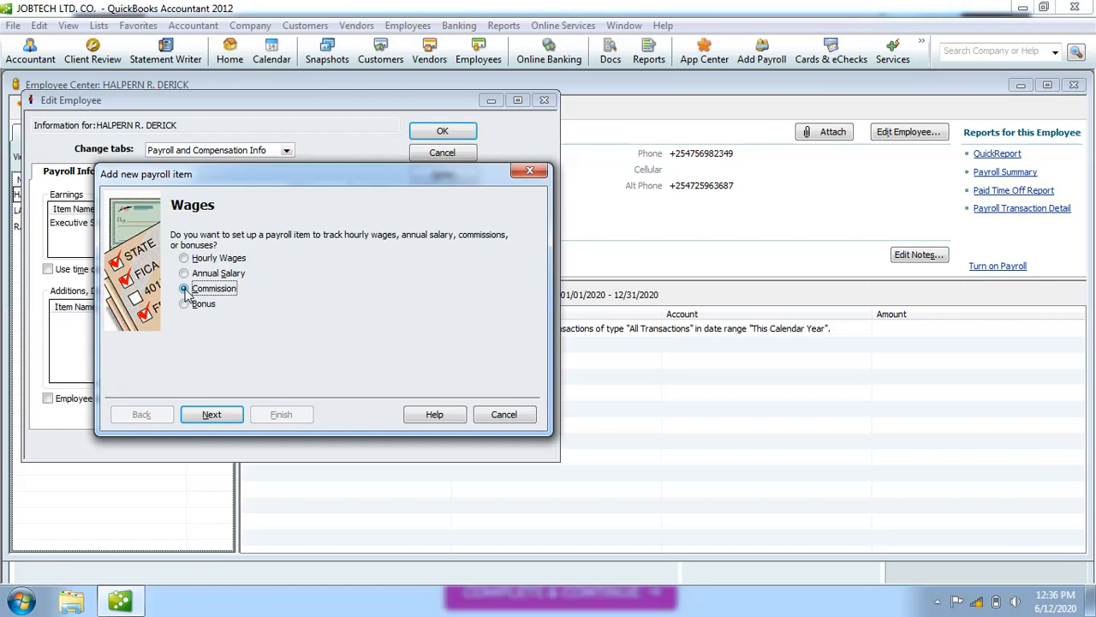
pyautogui.click(212, 415)
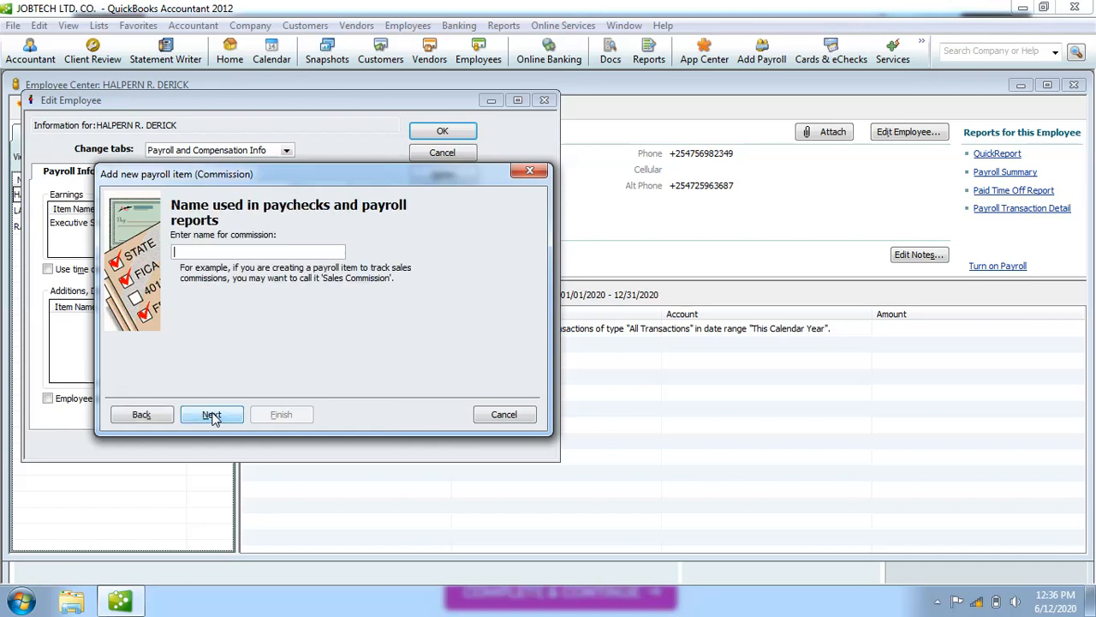
pyautogui.write('S')
pyautogui.write('a')
pyautogui.write('les')
pyautogui.write(' Com')
pyautogui.write('min')
pyautogui.write('sions')
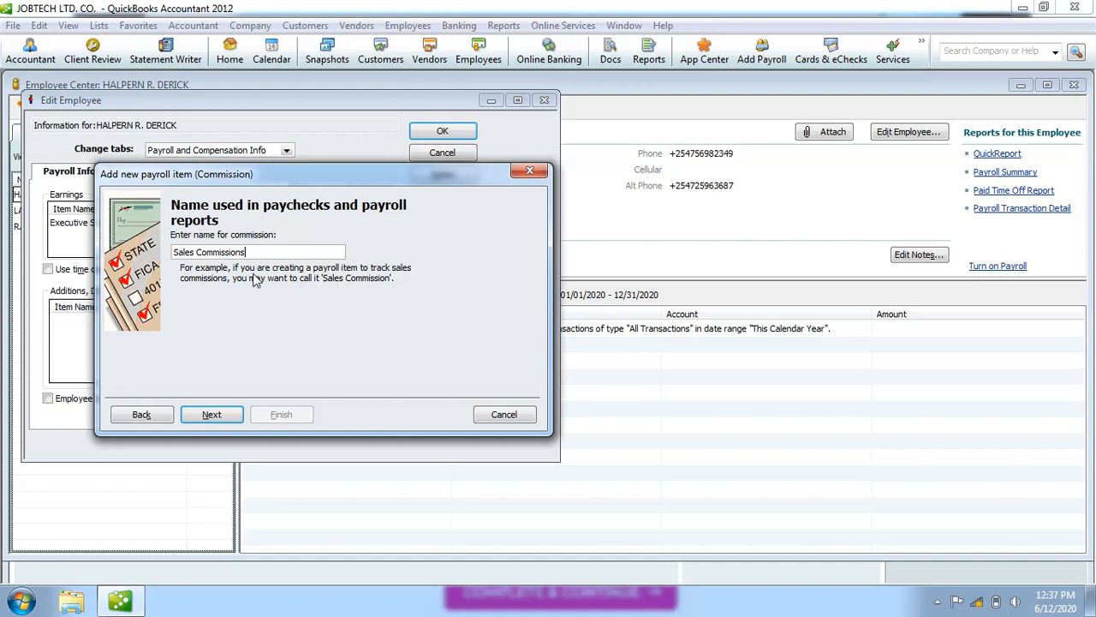
pyautogui.press('BackSpace')
pyautogui.click(218, 415)
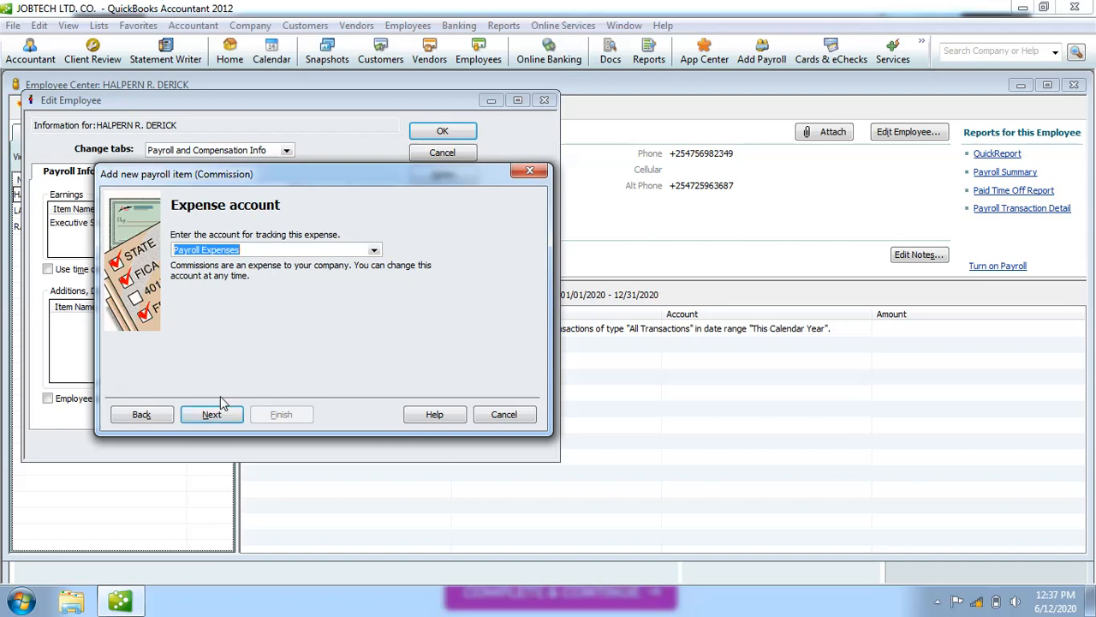
pyautogui.click(214, 414)
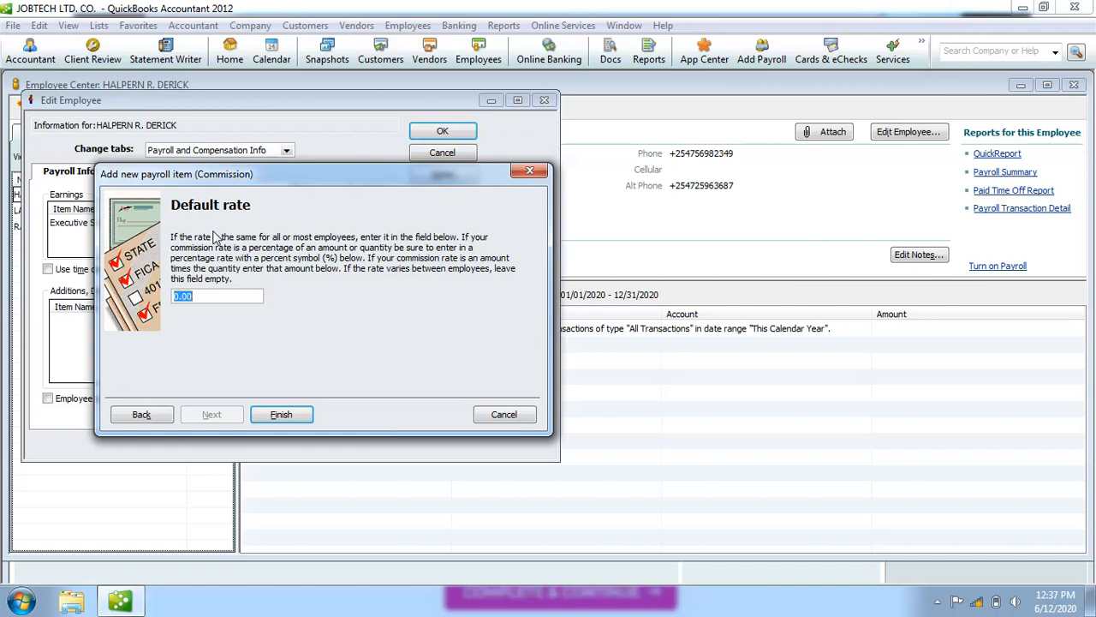
# Replace the 0.00 default rate of the Sales Commissions item with 20000.
pyautogui.click(221, 294)
pyautogui.press('BackSpace')
pyautogui.press('BackSpace')
pyautogui.press('BackSpace')
pyautogui.press('BackSpace')
pyautogui.write('5')
pyautogui.write('%')
pyautogui.write('00')
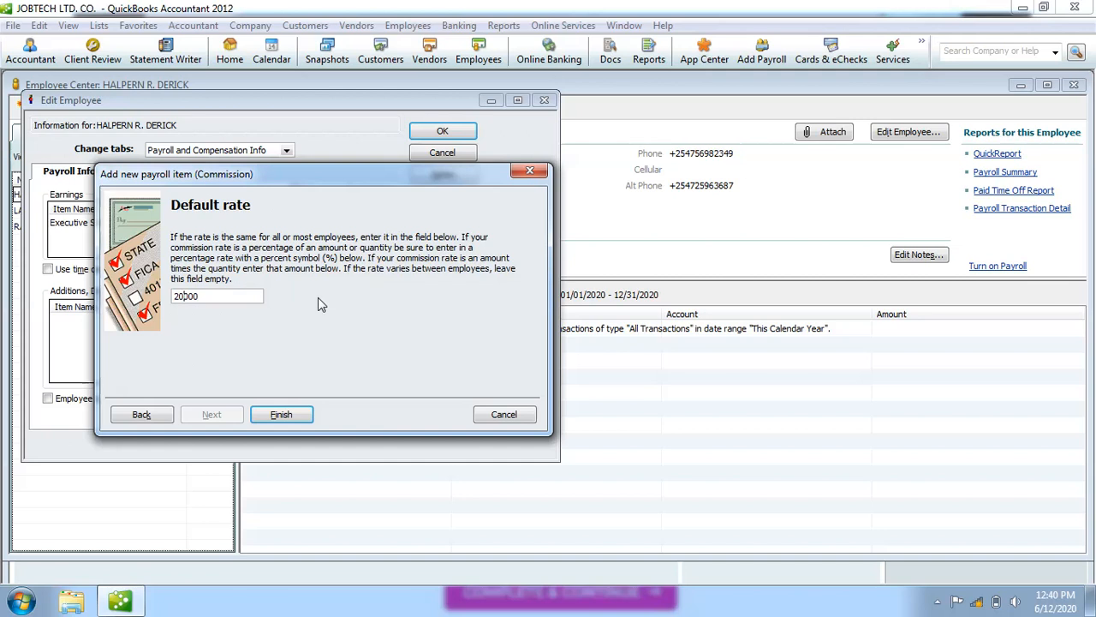
# Set the Sales Commissions default rate to 10% and finish the commission payroll item.
pyautogui.press('BackSpace')
pyautogui.press('BackSpace')
pyautogui.write('5')
pyautogui.press('BackSpace')
pyautogui.press('BackSpace')
pyautogui.press('BackSpace')
pyautogui.press('BackSpace')
pyautogui.write('10%')
pyautogui.click(281, 414)
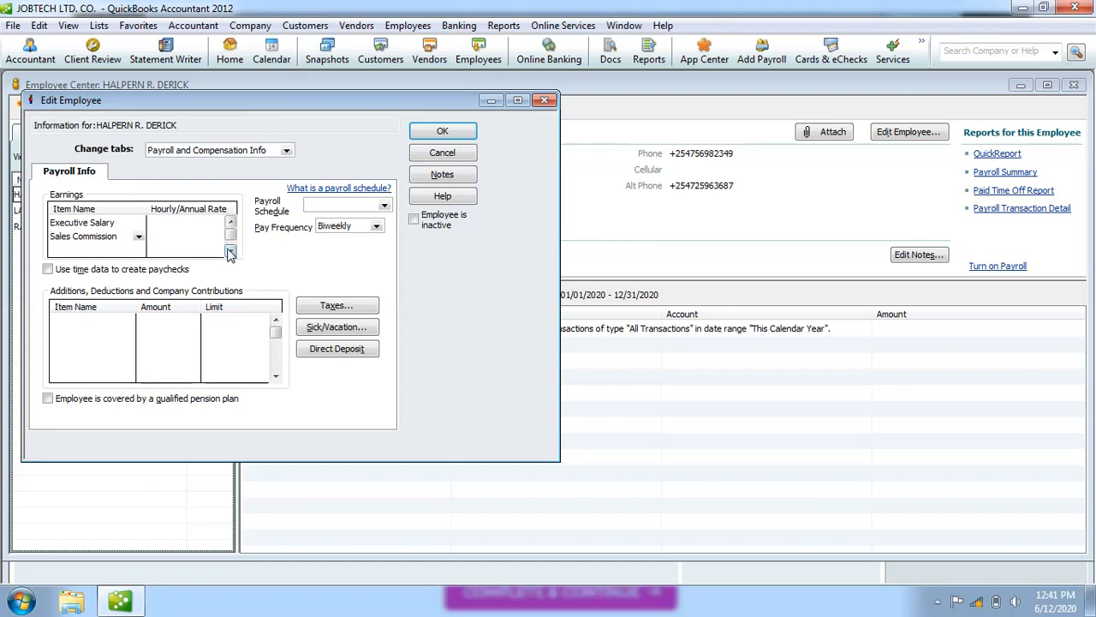
# Add Manager's Salary as a new earnings row beneath Sales Commission.
pyautogui.click(65, 250)
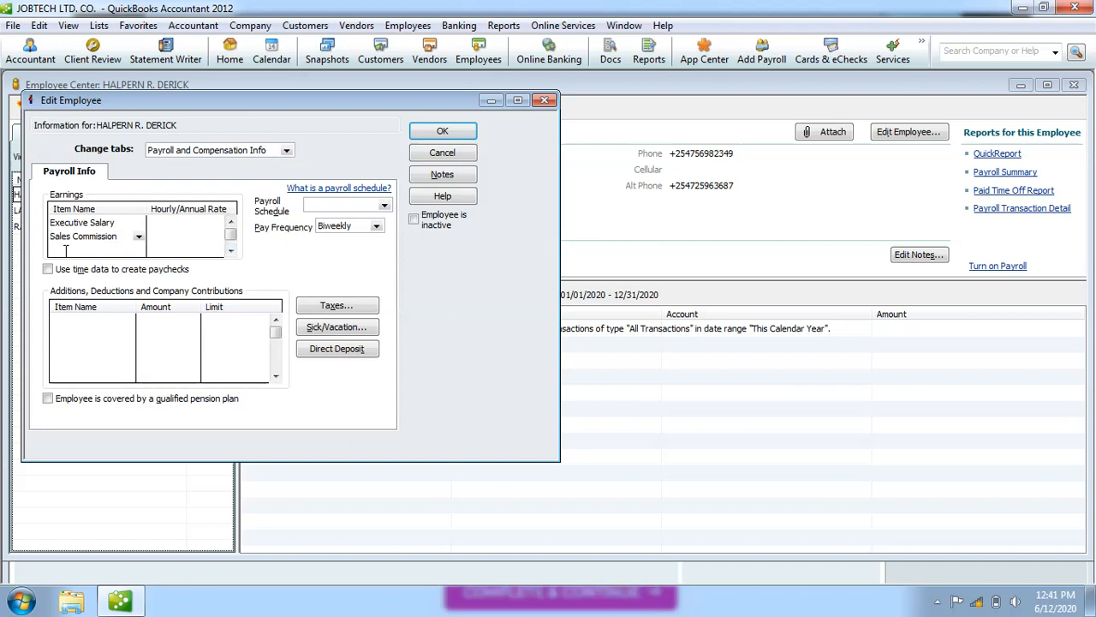
pyautogui.click(139, 251)
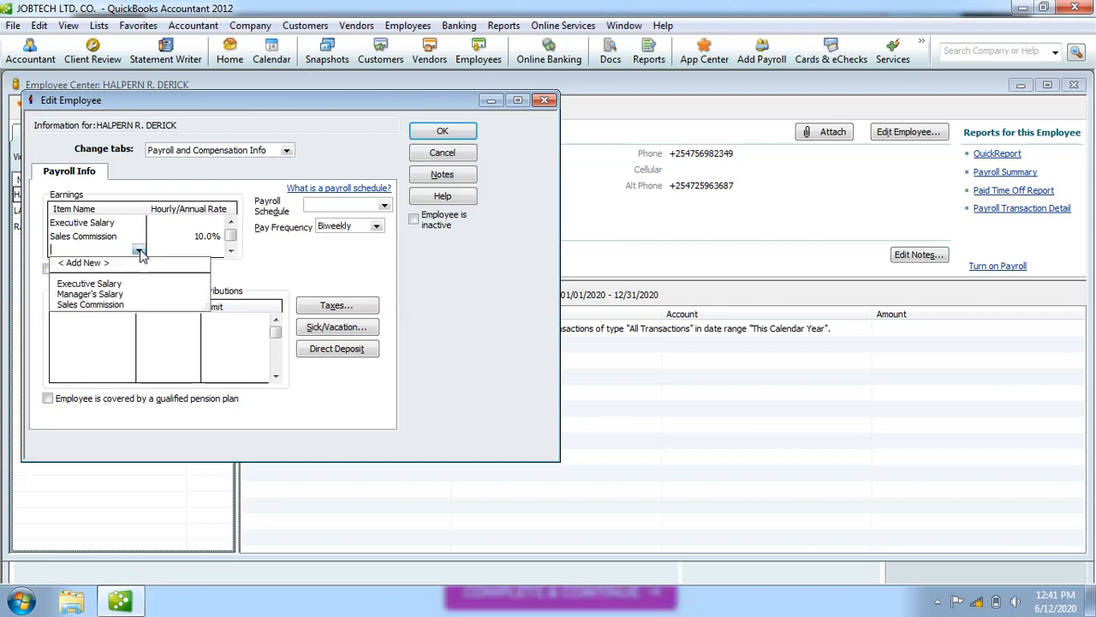
pyautogui.click(124, 295)
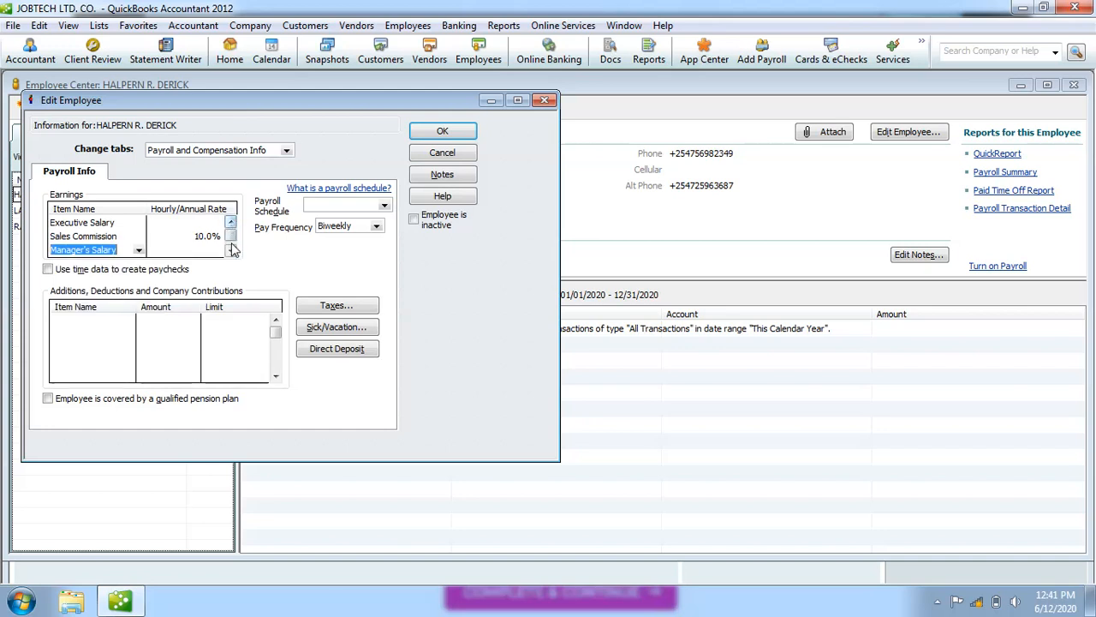
pyautogui.click(230, 250)
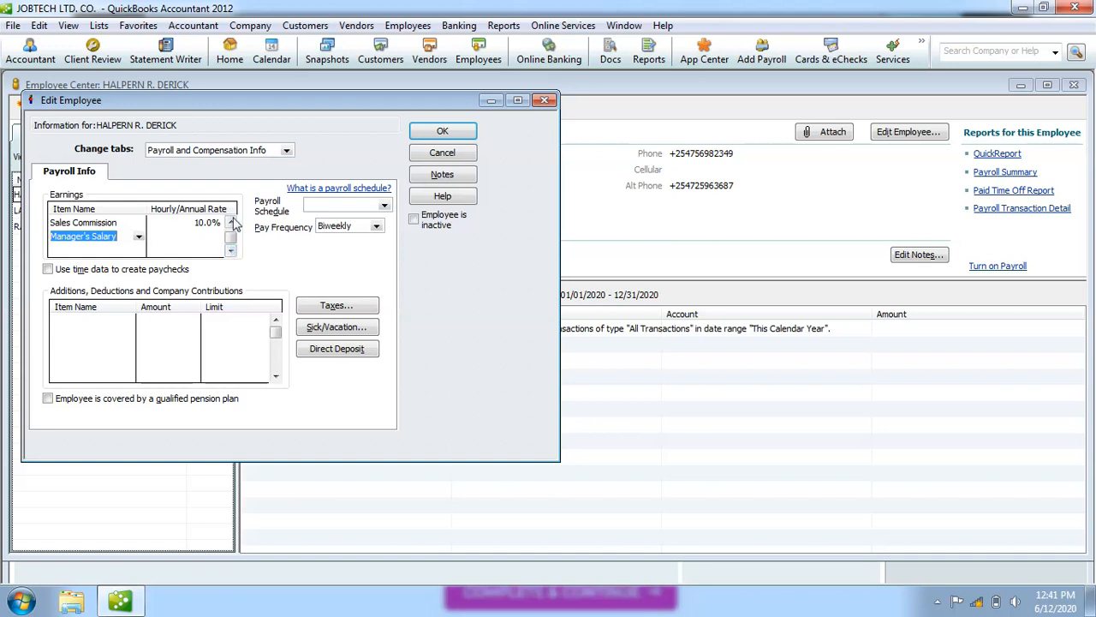
pyautogui.click(230, 222)
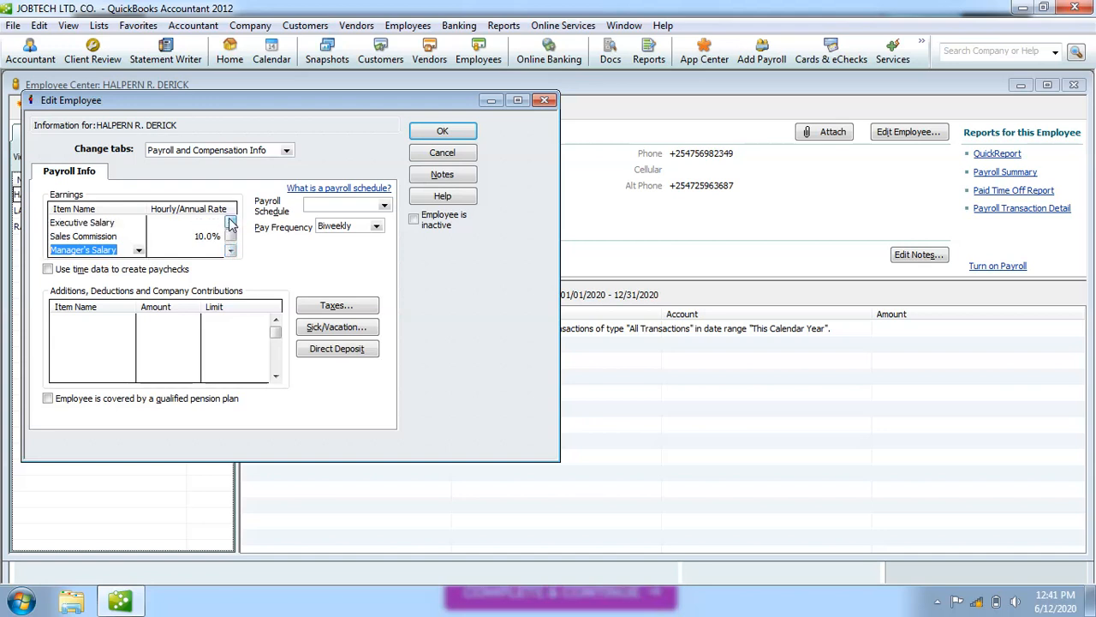
pyautogui.click(230, 250)
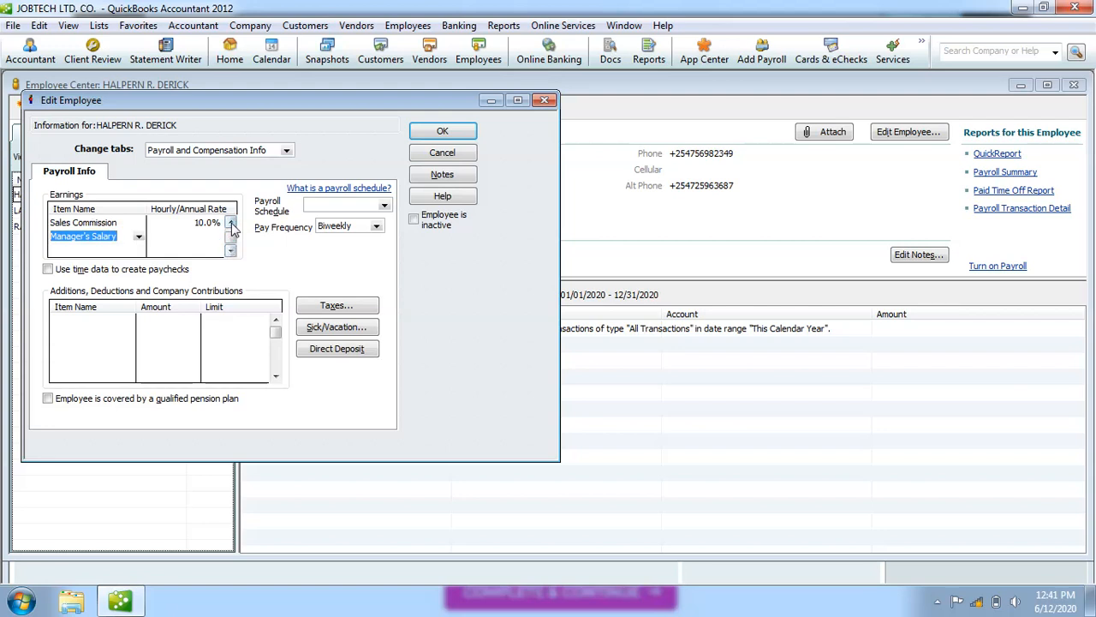
pyautogui.click(231, 223)
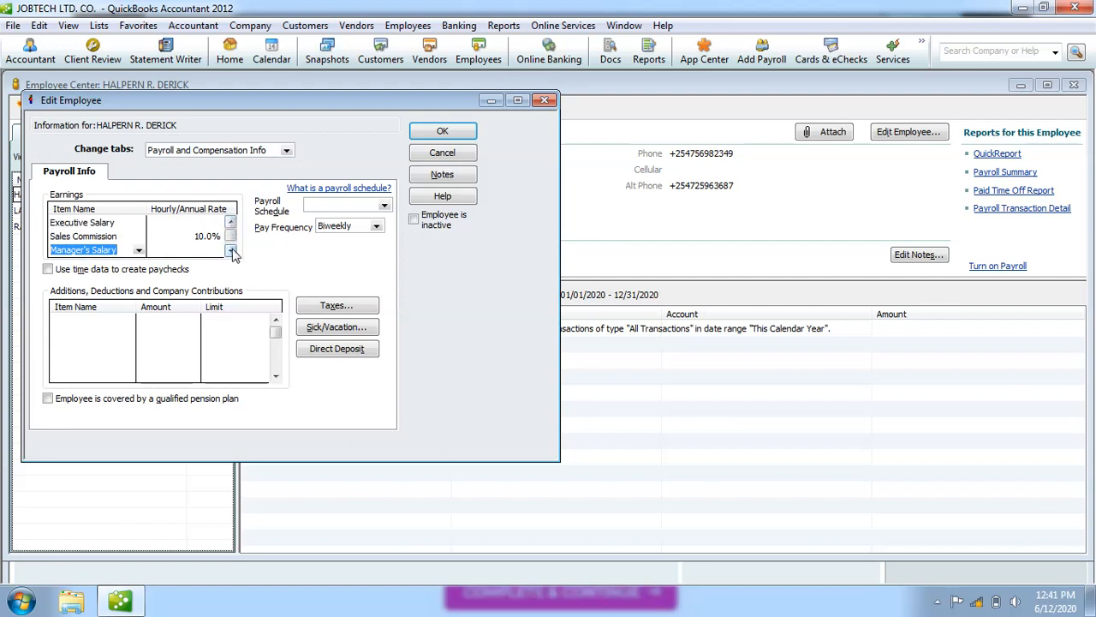
pyautogui.click(231, 251)
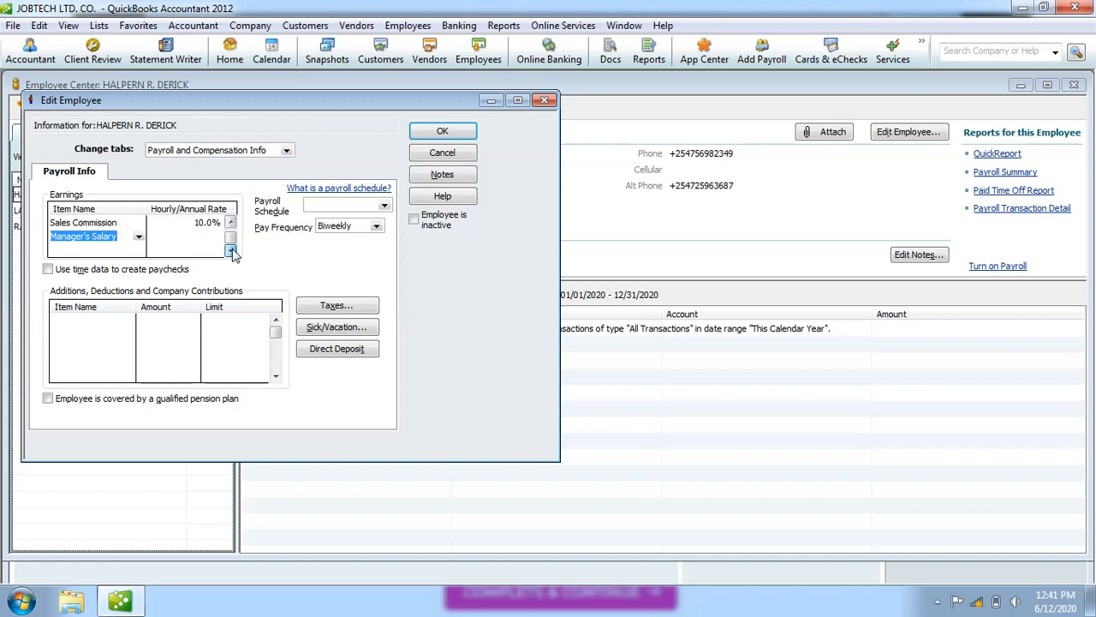
pyautogui.click(87, 251)
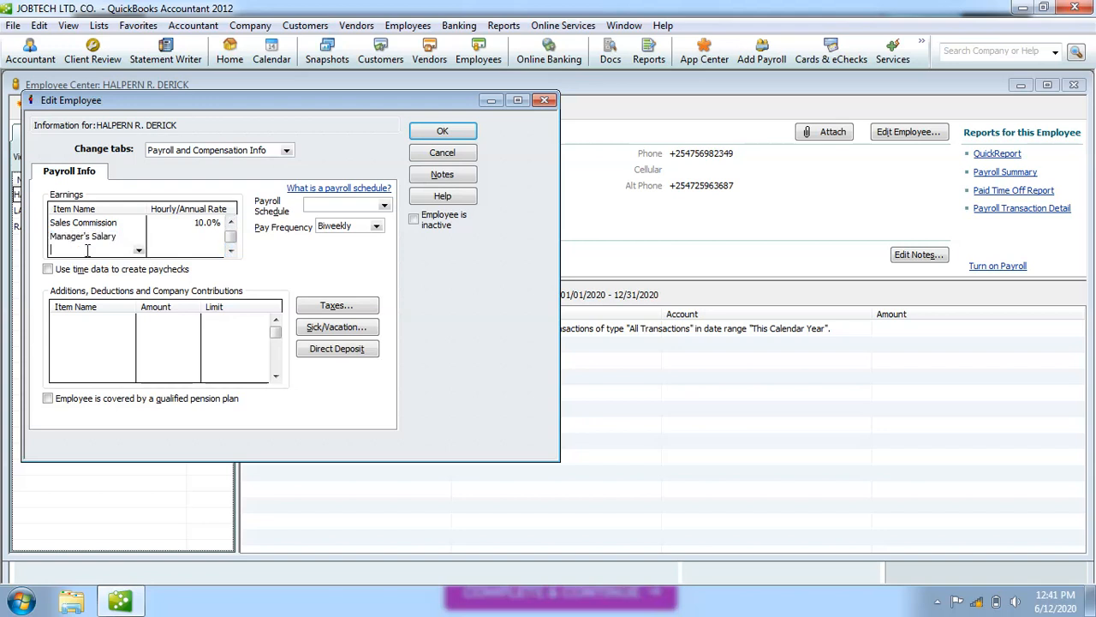
pyautogui.click(138, 251)
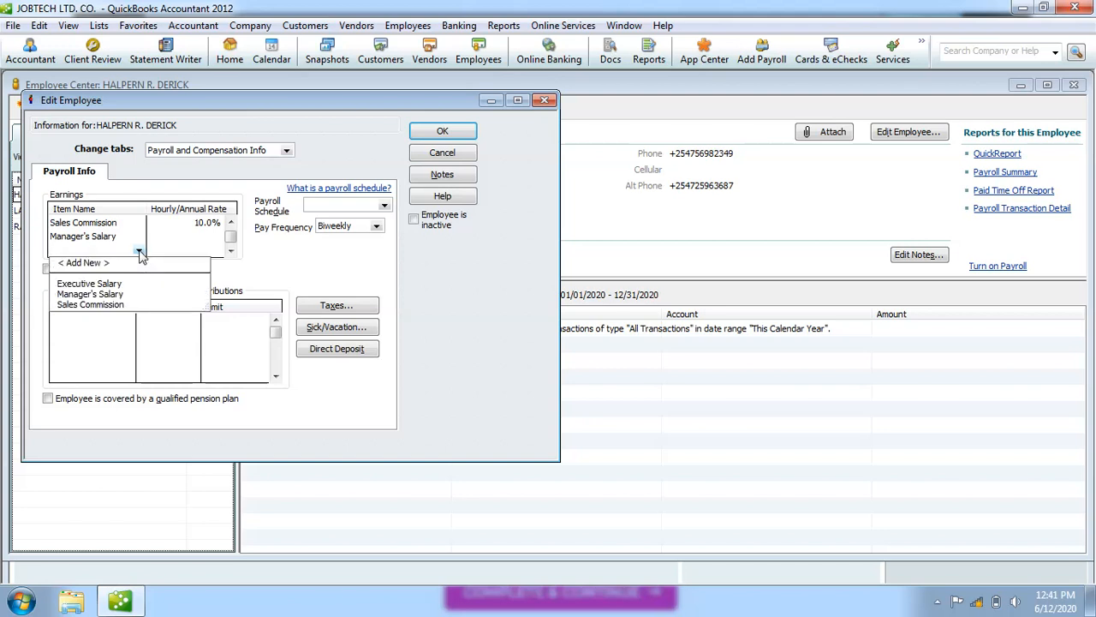
# Create a Bonus item named 'Bonuses' charged to Payroll Expenses in the next earnings row.
pyautogui.click(94, 263)
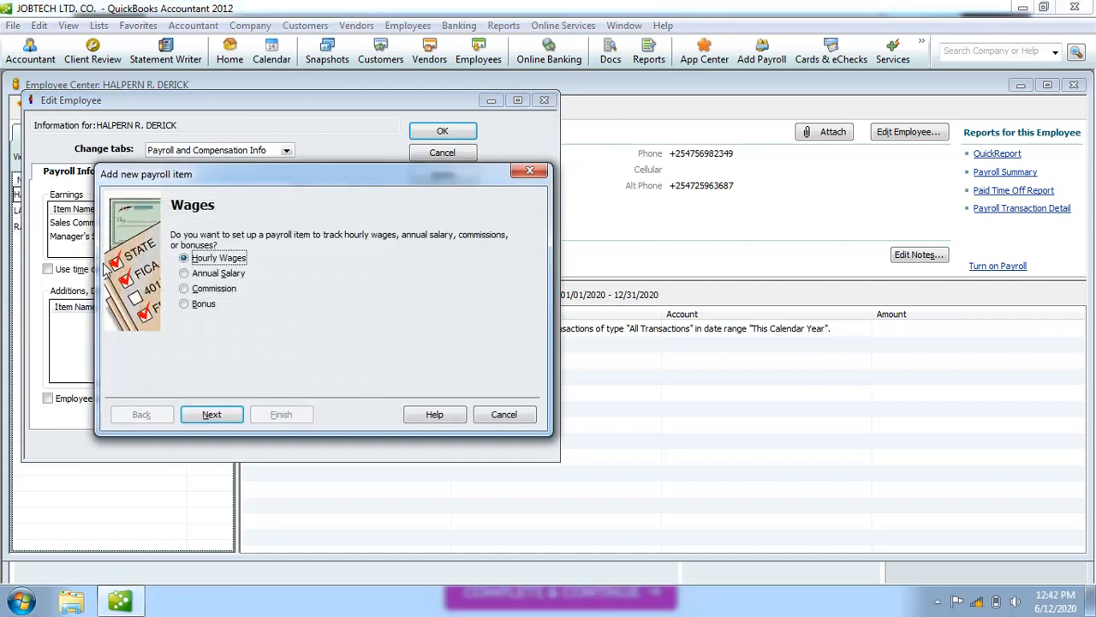
pyautogui.click(184, 306)
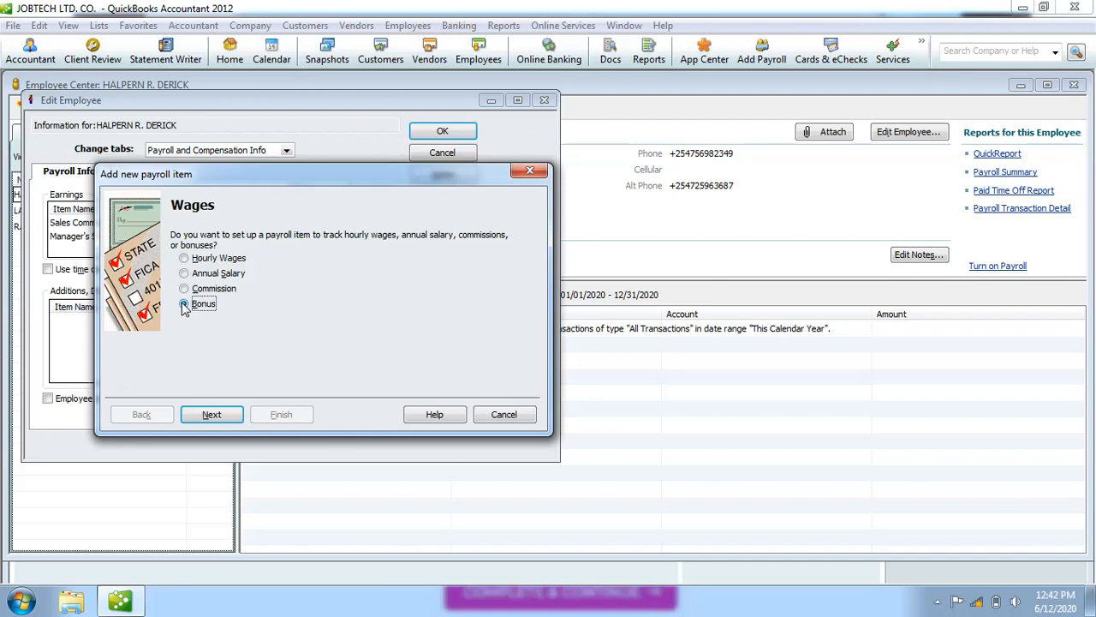
pyautogui.click(216, 415)
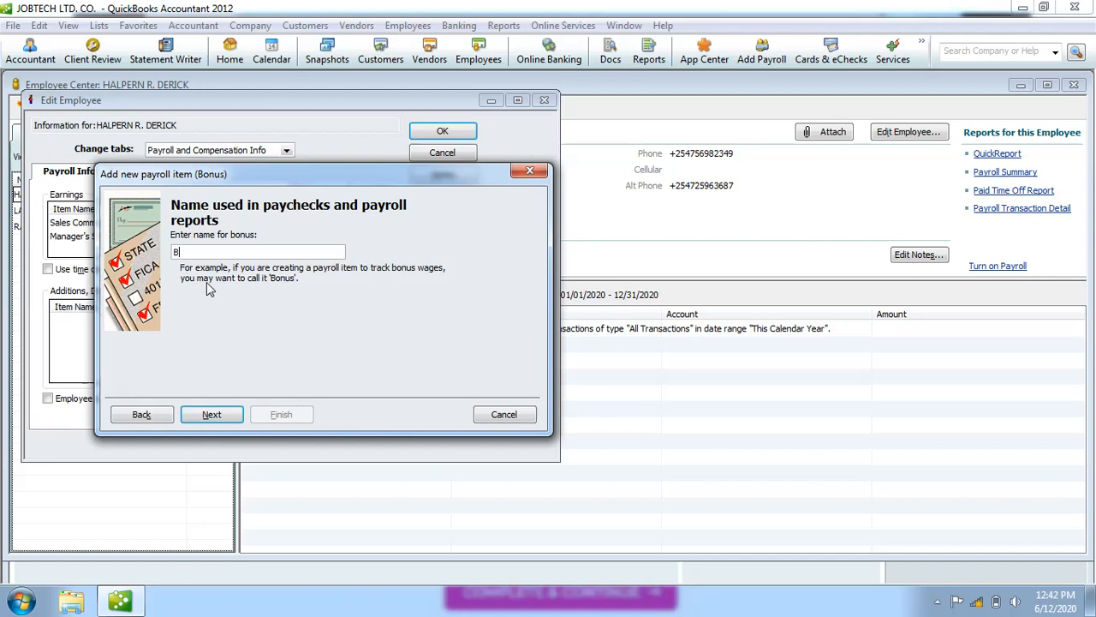
pyautogui.write('Bonuses')
pyautogui.click(214, 415)
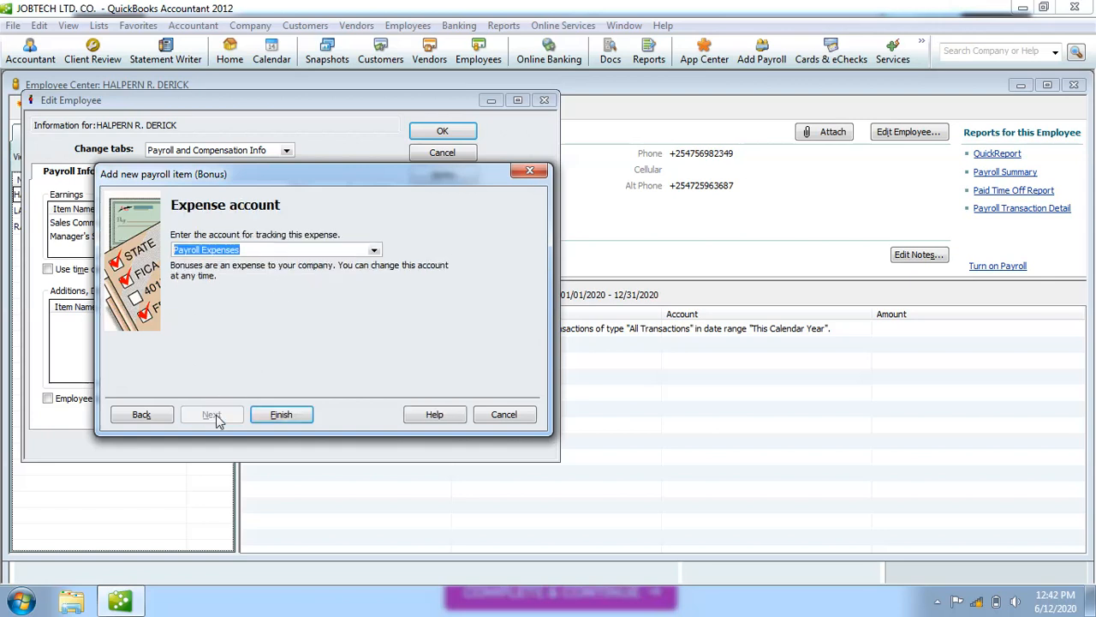
pyautogui.click(283, 416)
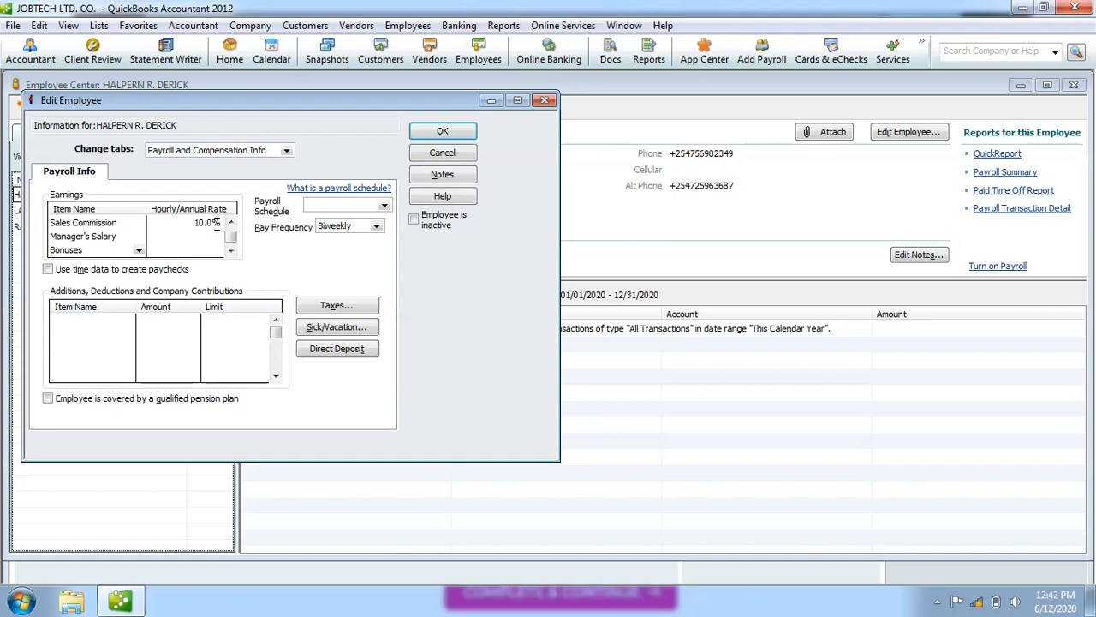
# Choose < Add New > in the empty earnings row below Bonuses.
pyautogui.click(231, 251)
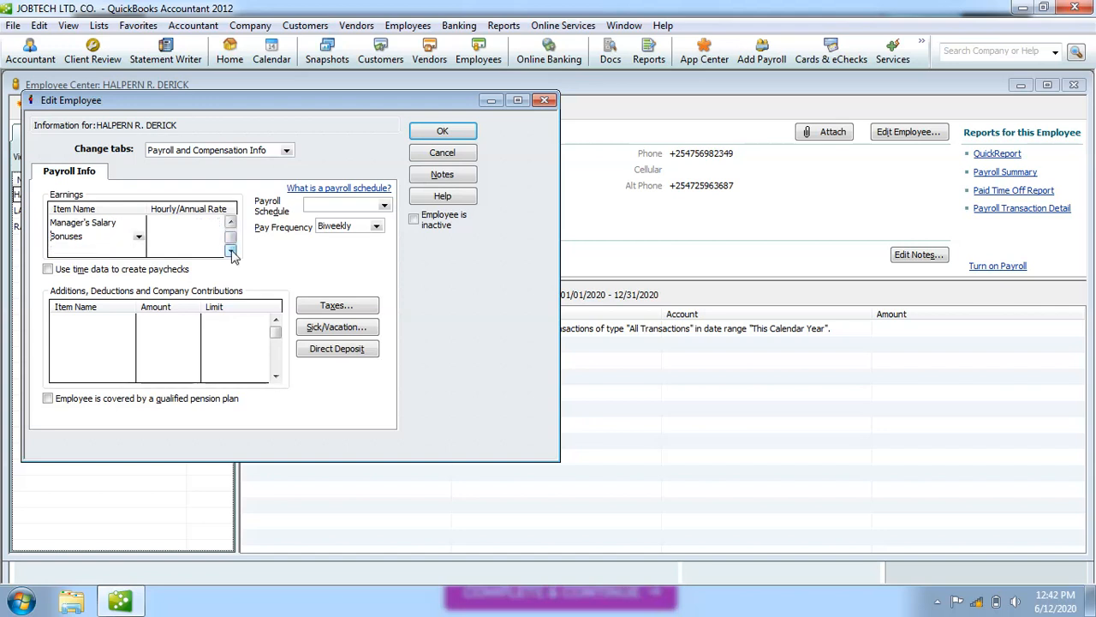
pyautogui.click(56, 248)
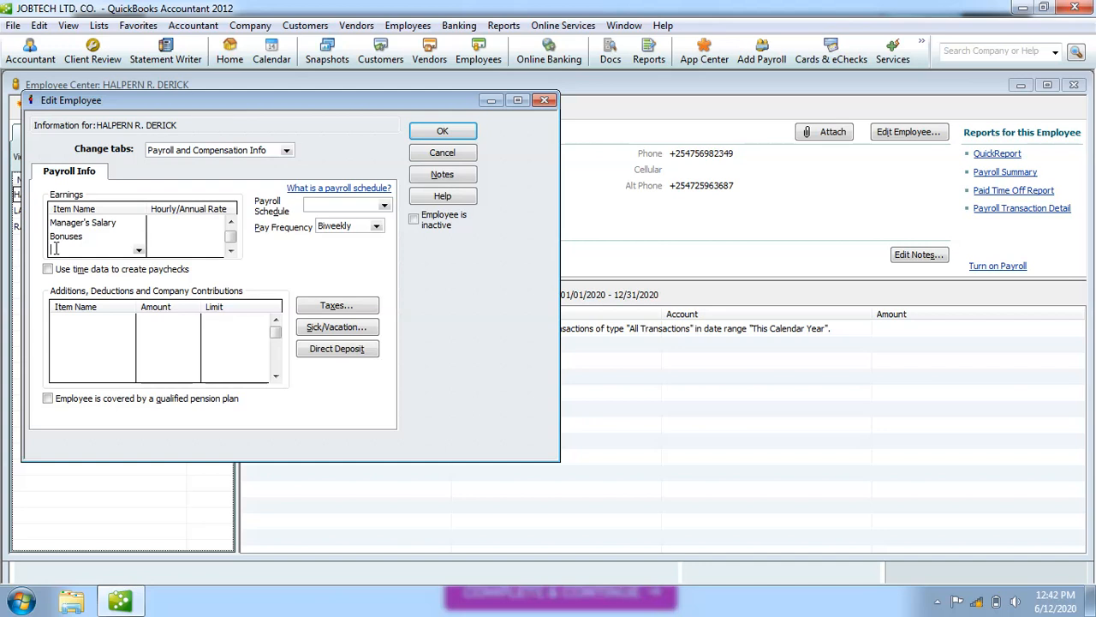
pyautogui.click(139, 252)
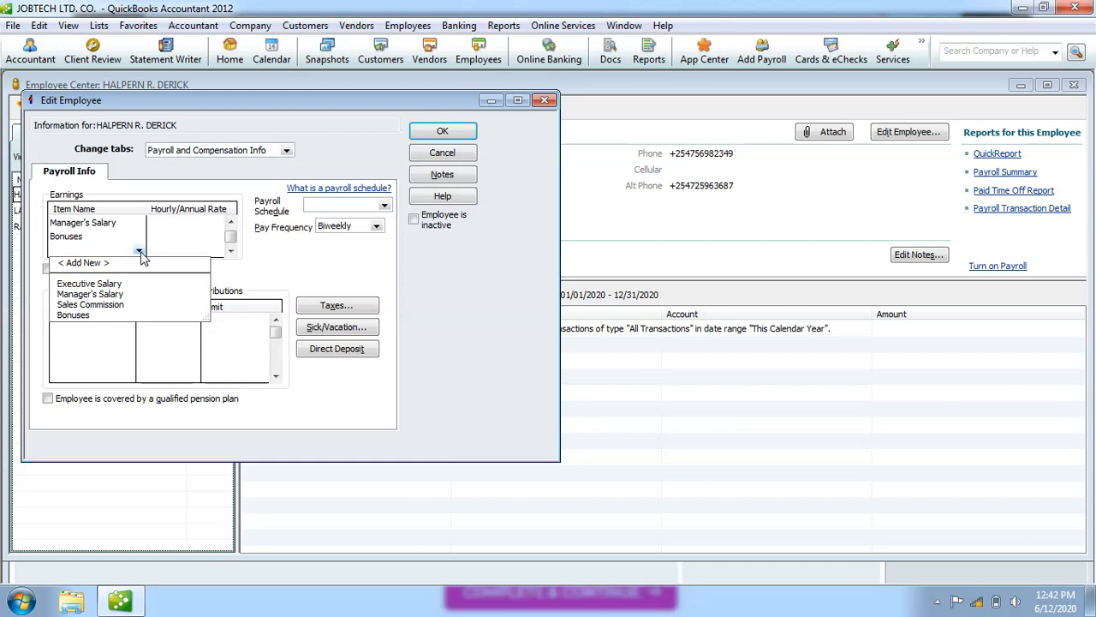
pyautogui.click(99, 266)
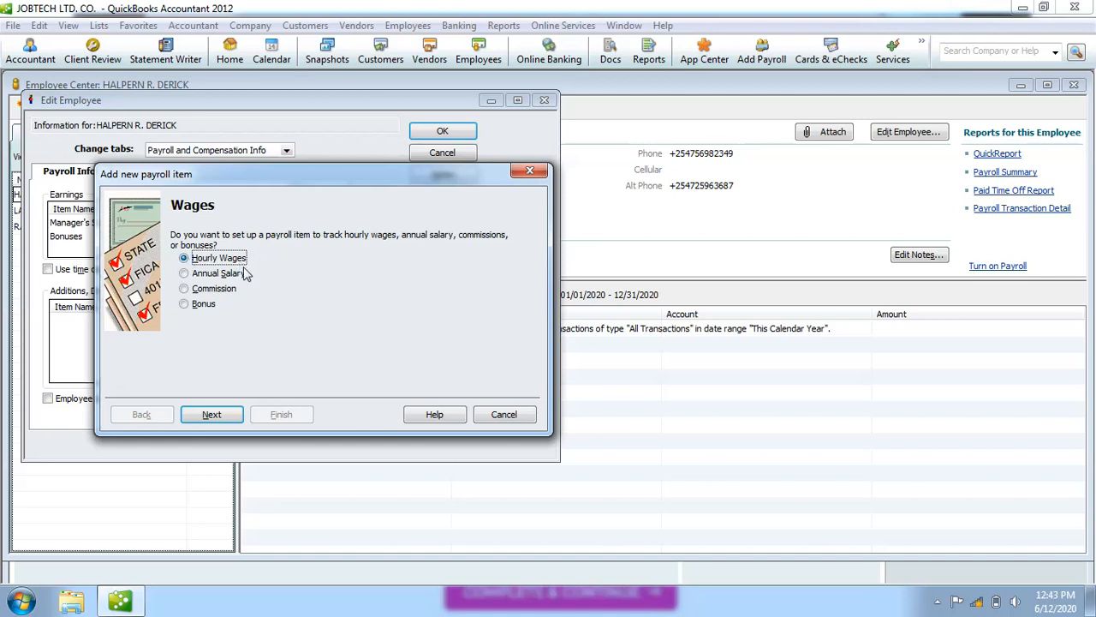
# Make the new item an hourly Overtime Pay wage named 'Hourly Overtime'.
pyautogui.click(219, 417)
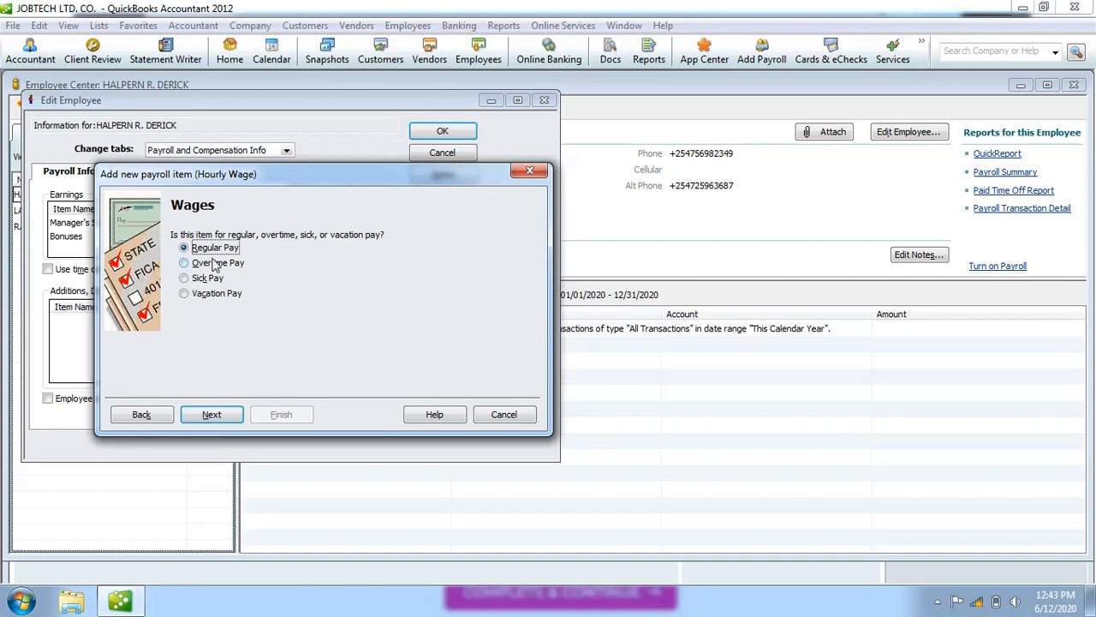
pyautogui.click(185, 263)
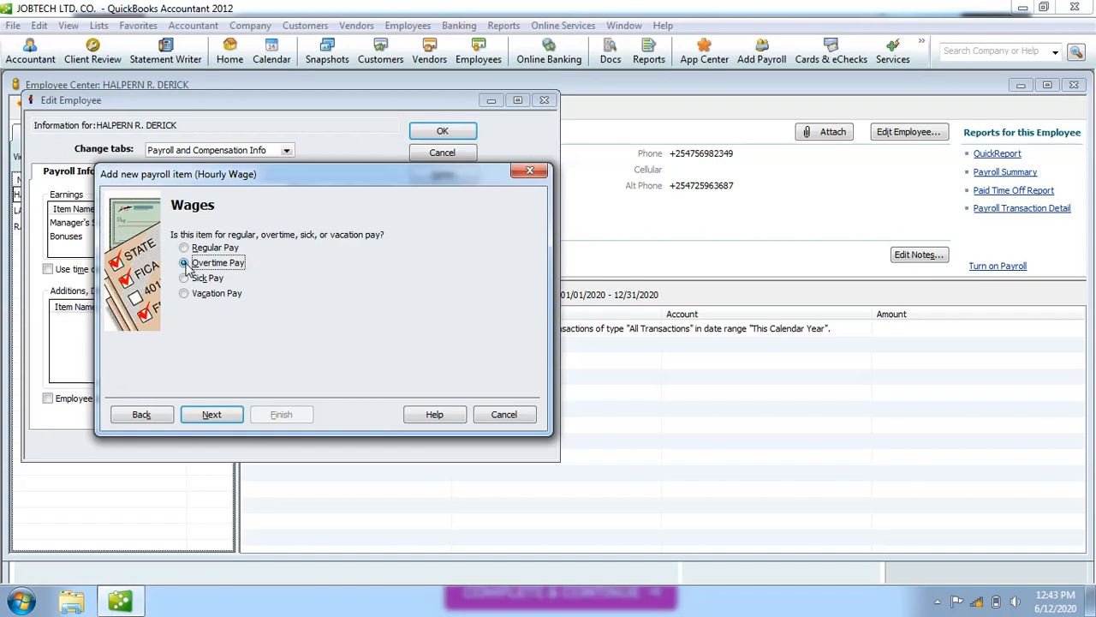
pyautogui.click(213, 416)
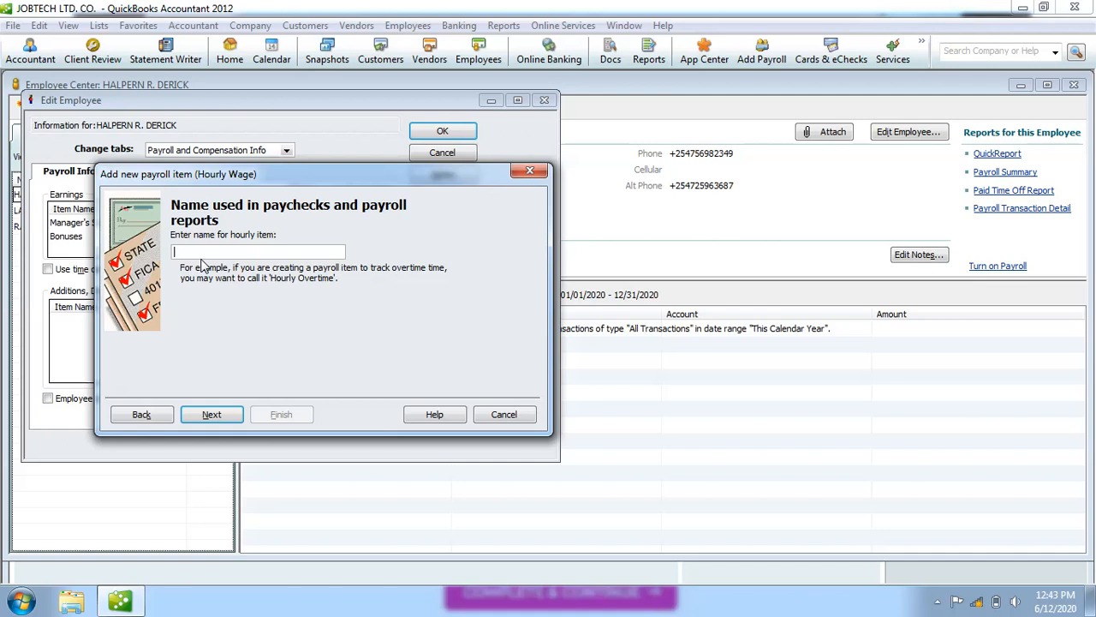
pyautogui.write('Hourly Overtime')
# Define Hourly Overtime as time-and-a-half (1.50 times base wage), after trying double and custom 3.
pyautogui.click(228, 416)
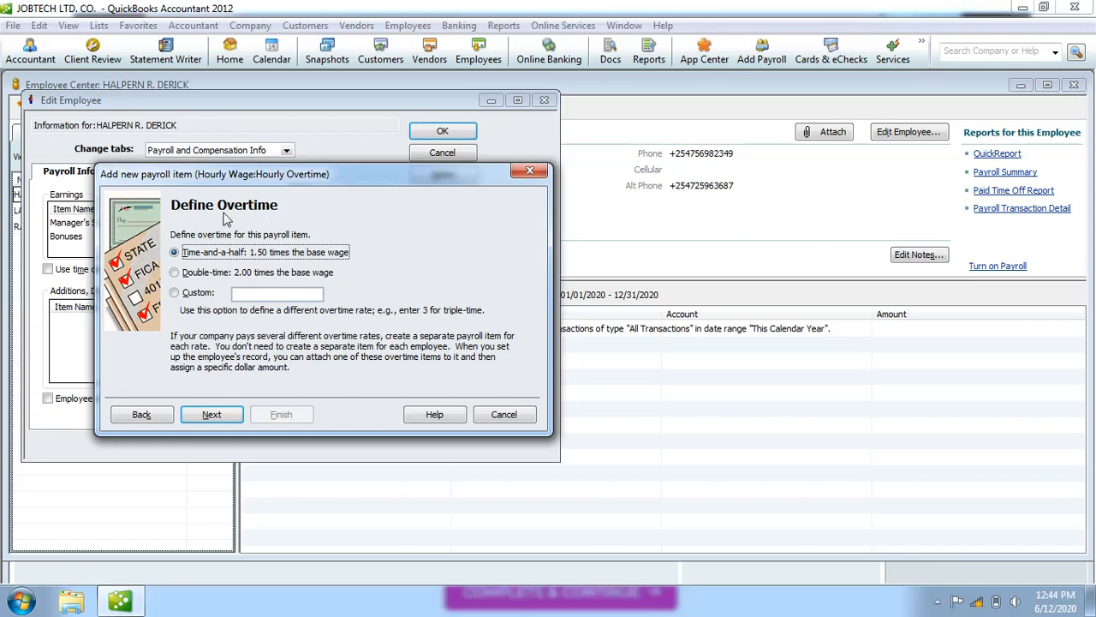
pyautogui.click(176, 272)
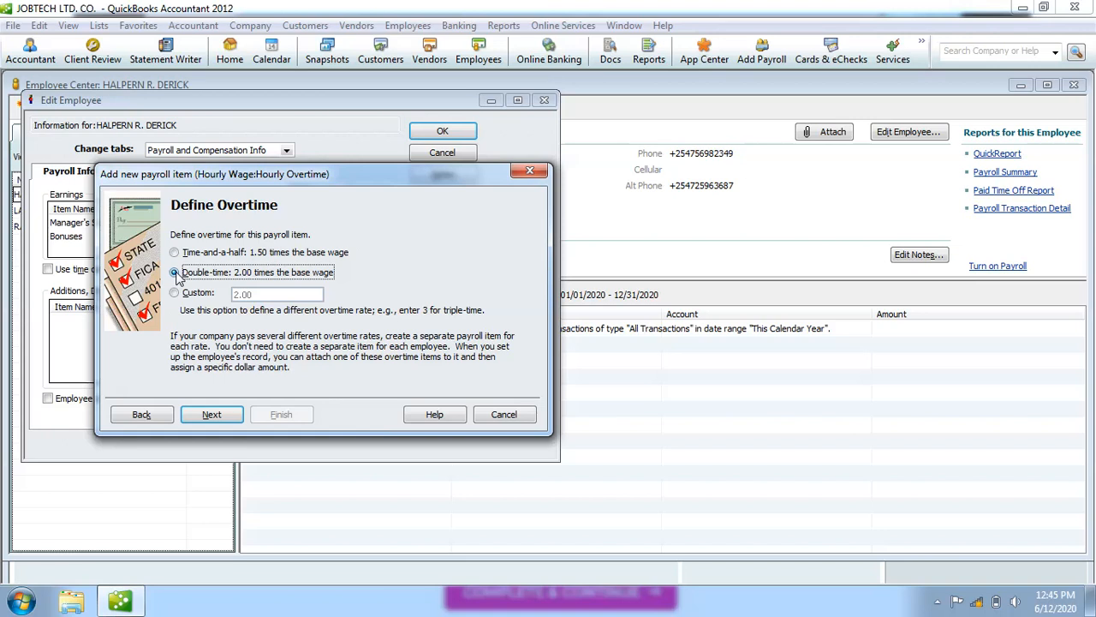
pyautogui.click(175, 254)
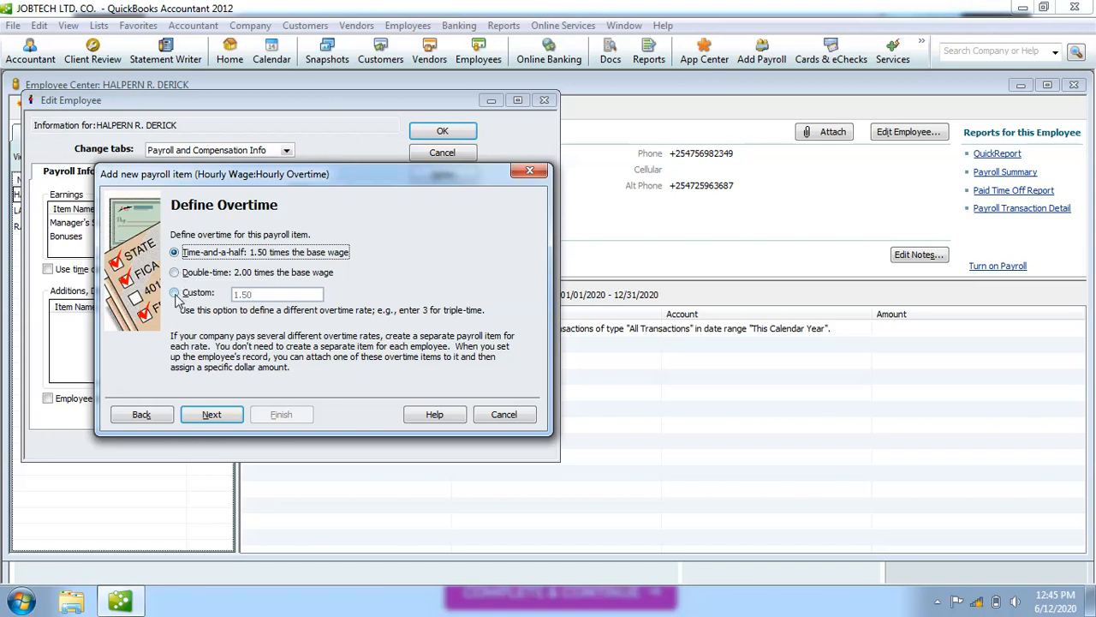
pyautogui.click(174, 293)
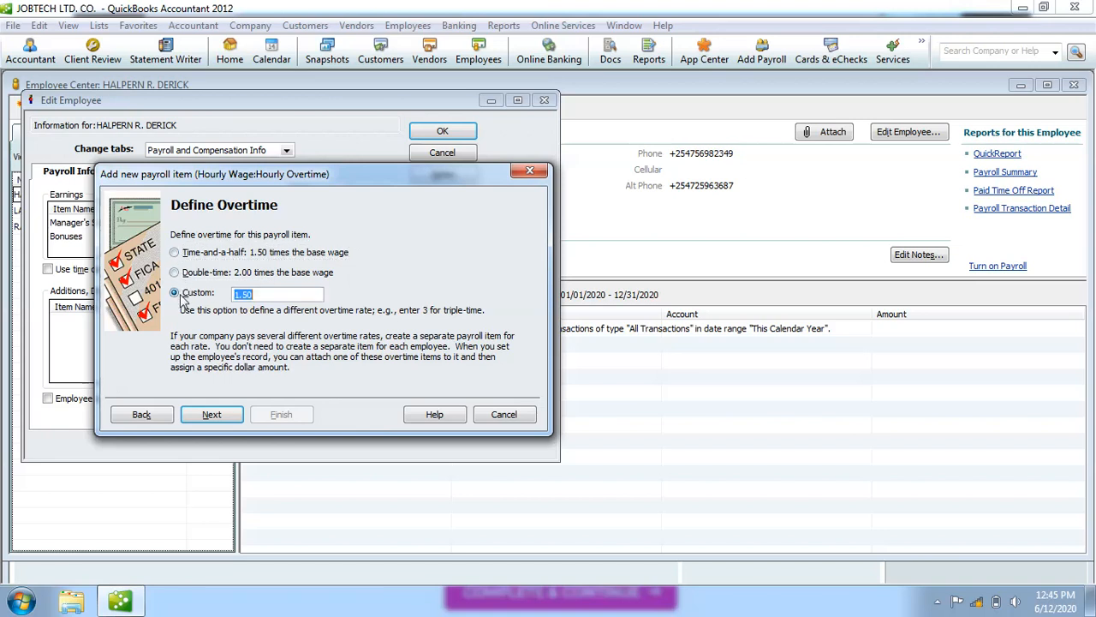
pyautogui.click(273, 294)
pyautogui.press('BackSpace')
pyautogui.press('BackSpace')
pyautogui.press('BackSpace')
pyautogui.press('BackSpace')
pyautogui.write('3')
pyautogui.click(175, 253)
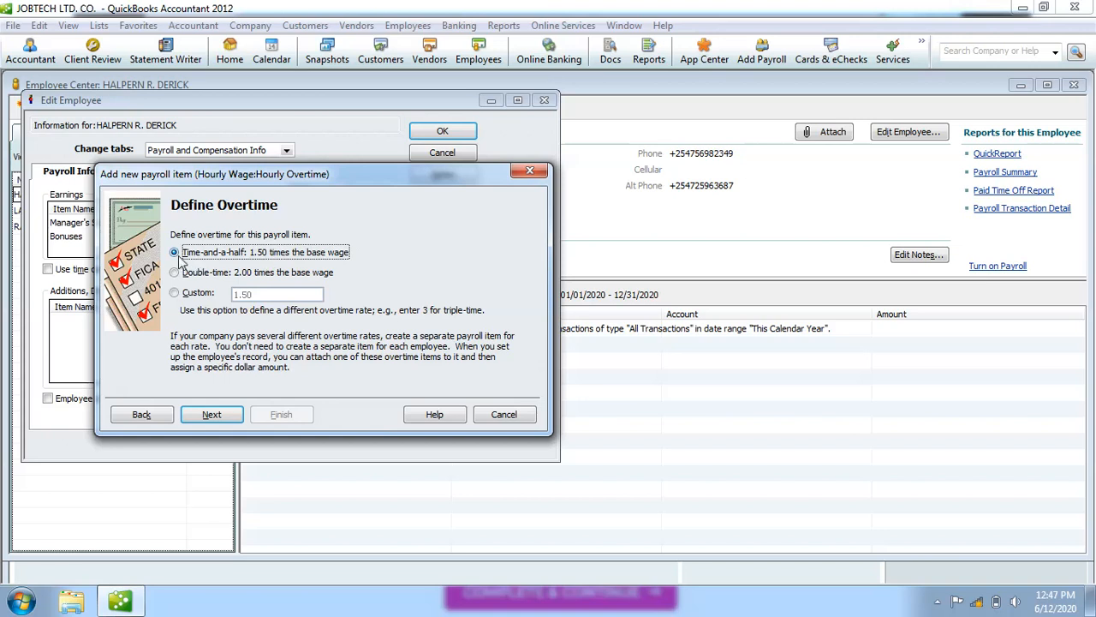
# Keep Payroll Expenses as the expense account and finish the Hourly Overtime item.
pyautogui.click(211, 414)
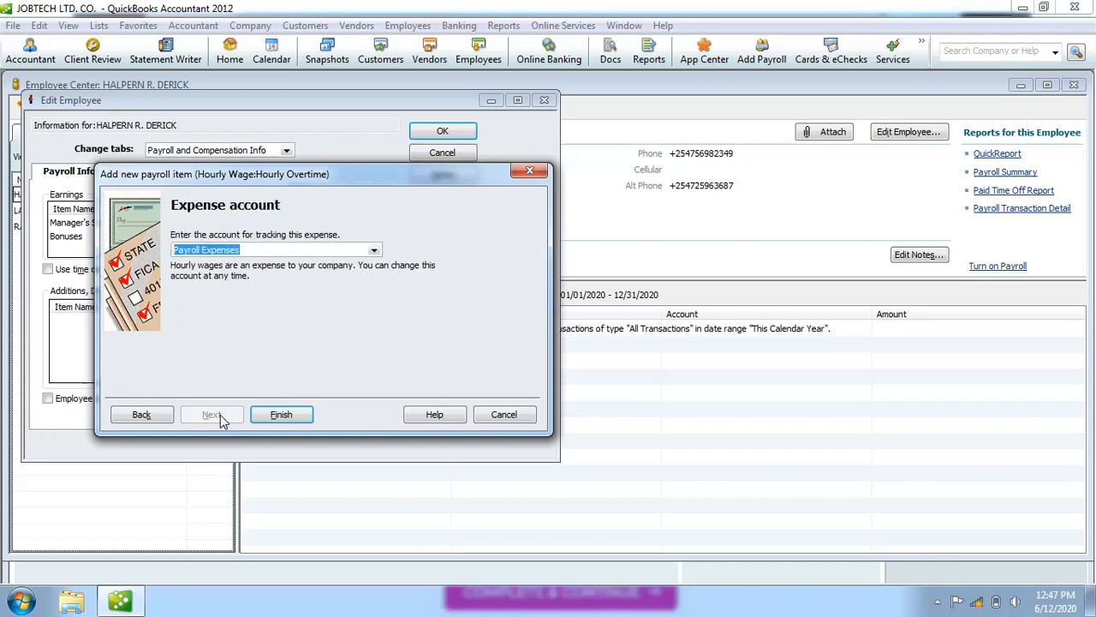
pyautogui.click(279, 416)
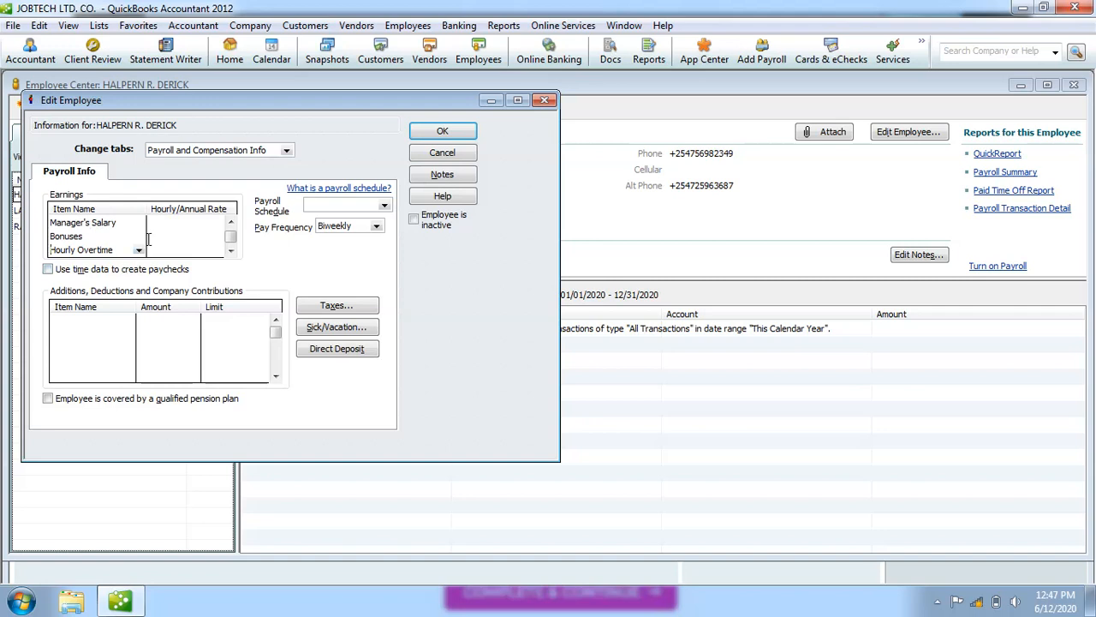
pyautogui.doubleClick(231, 223)
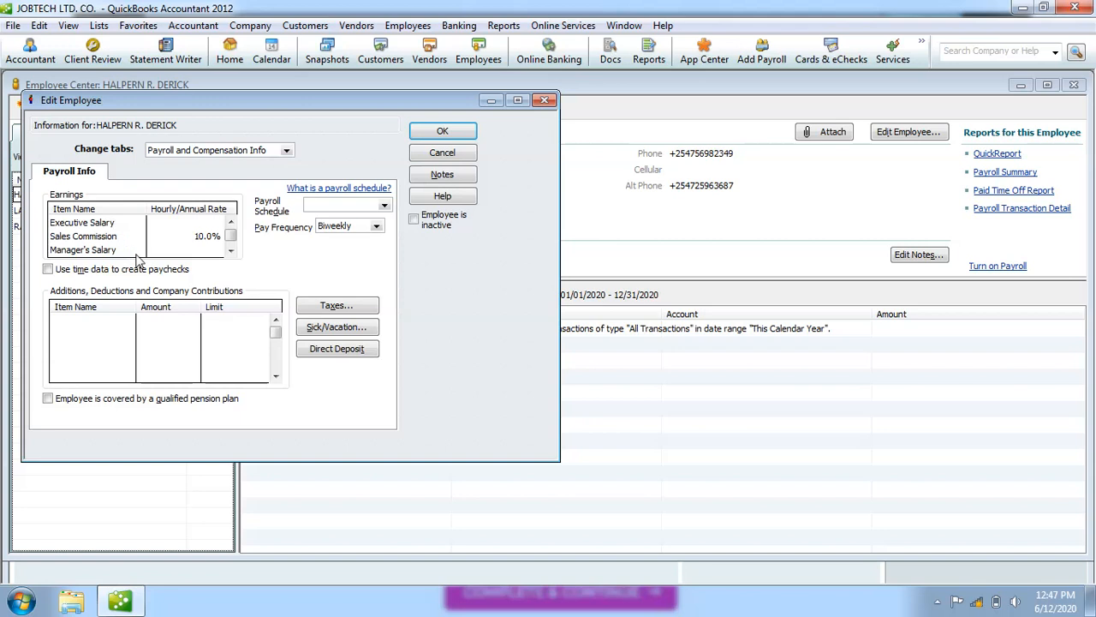
# Enter 960,000.00 as the Executive Salary annual rate.
pyautogui.click(202, 224)
pyautogui.write('960000')
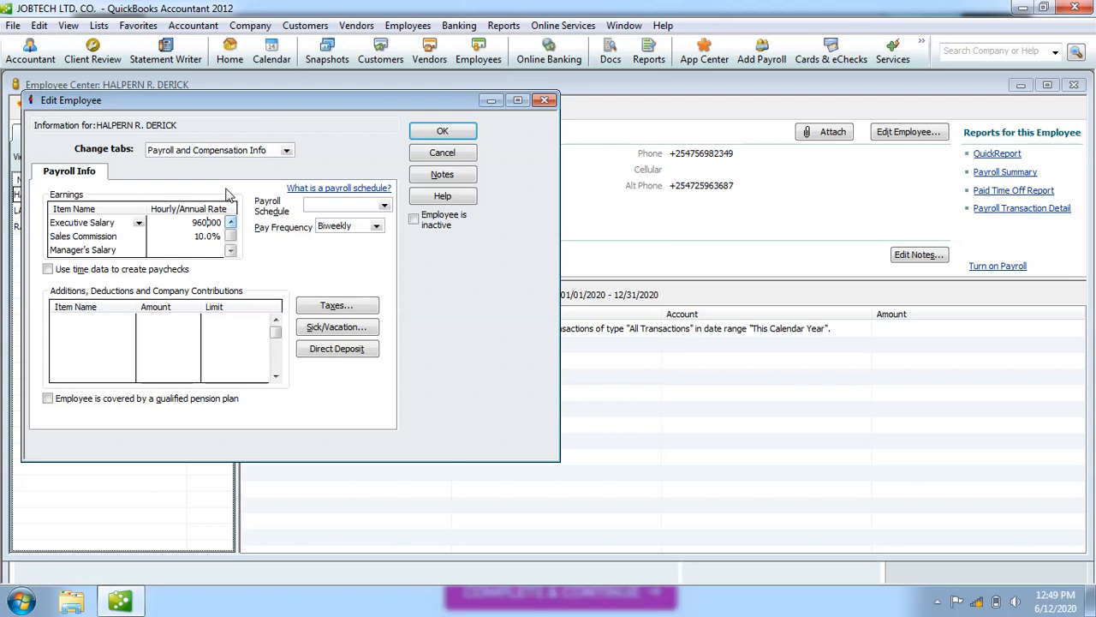
pyautogui.click(195, 236)
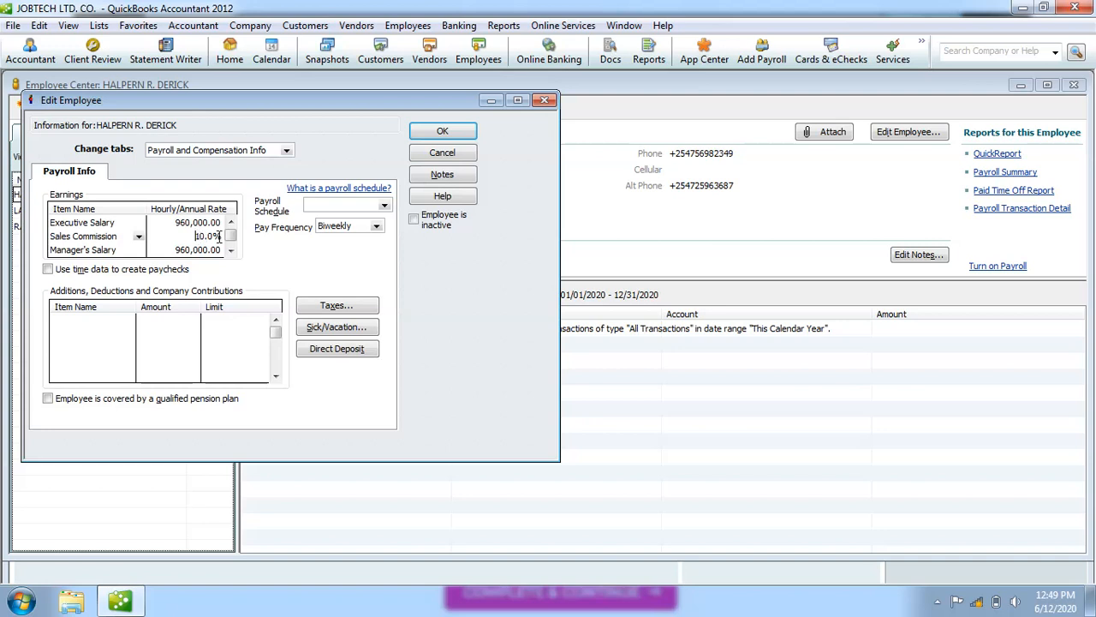
# Replace the Manager's Salary rate of 960,000.00 with 600000.
pyautogui.click(230, 250)
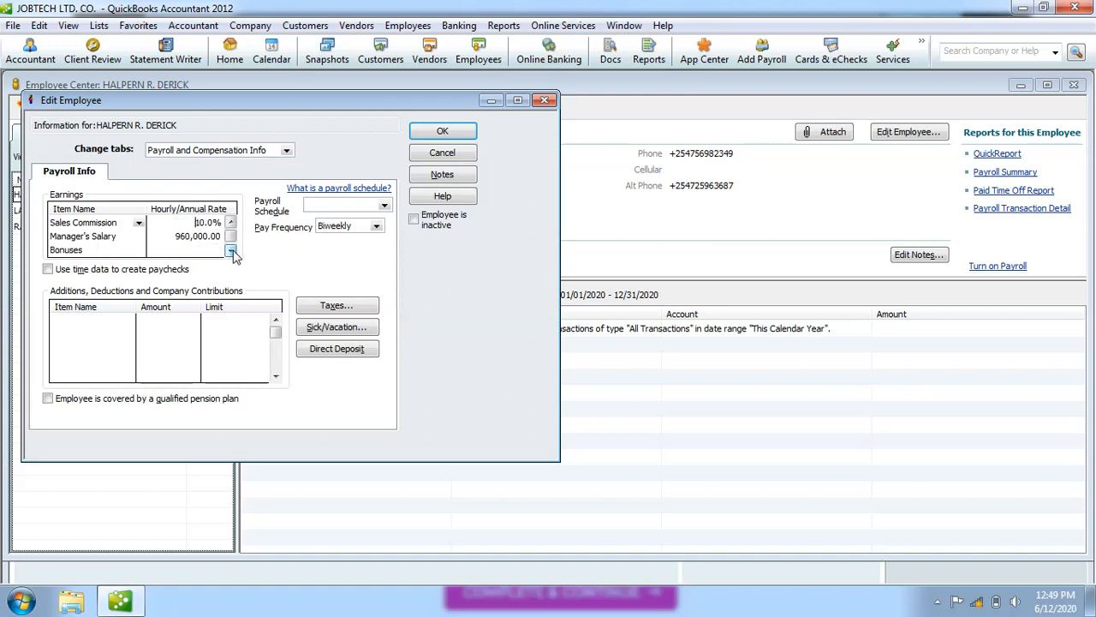
pyautogui.click(230, 221)
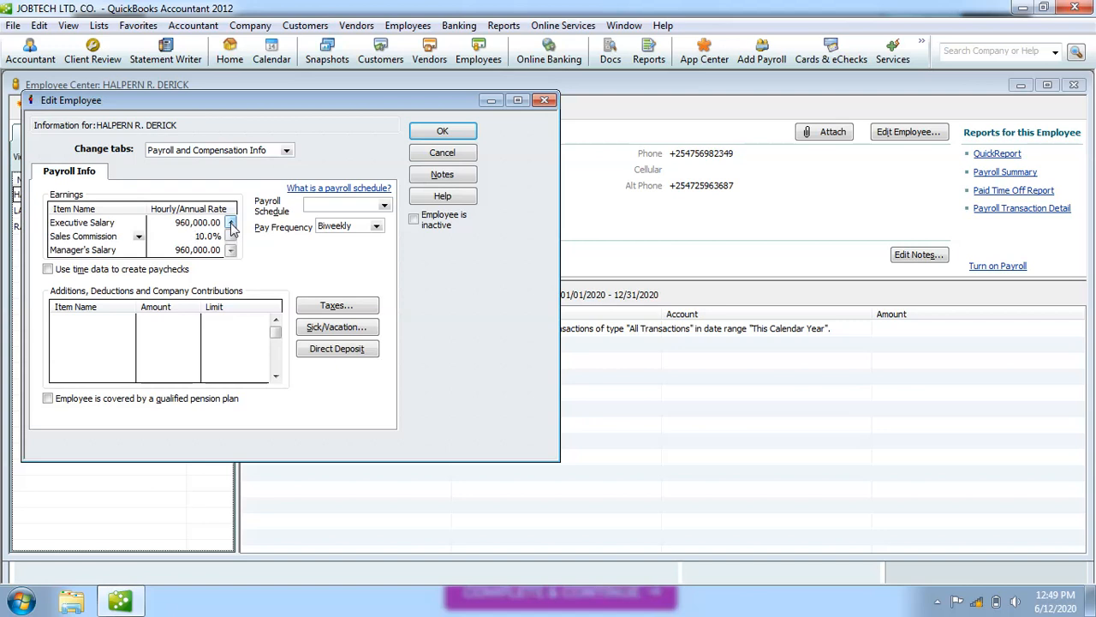
pyautogui.click(231, 251)
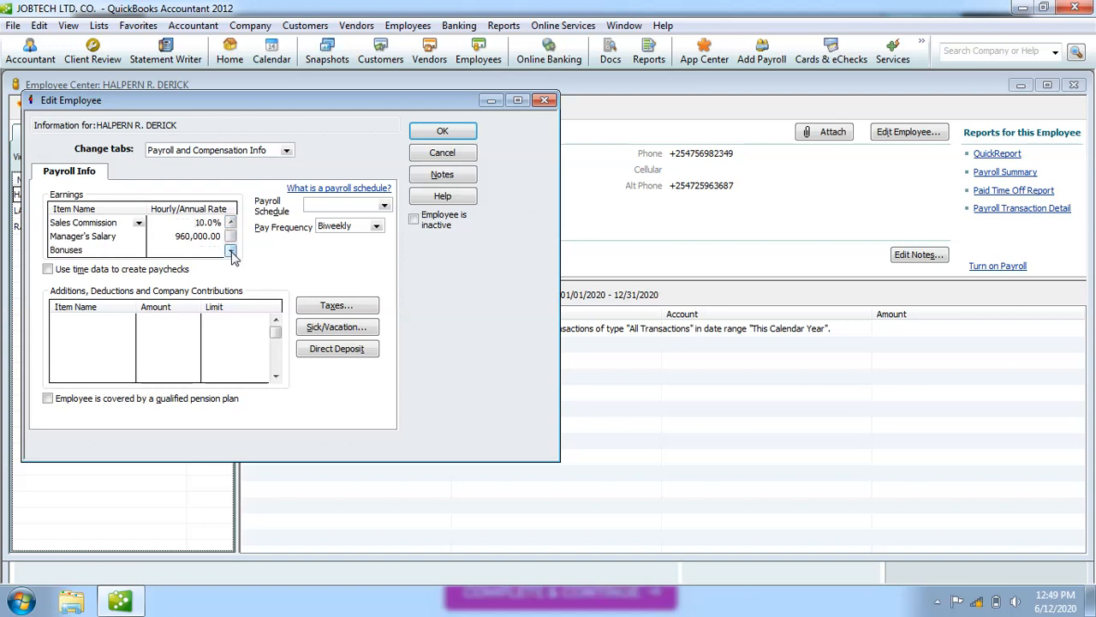
pyautogui.click(221, 237)
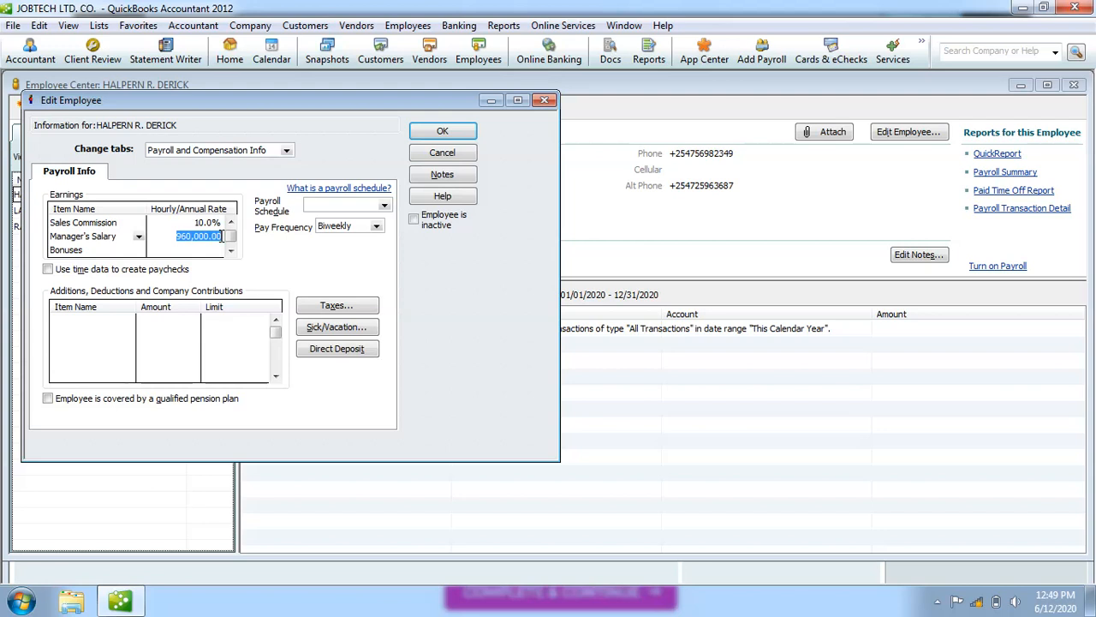
pyautogui.write('600000')
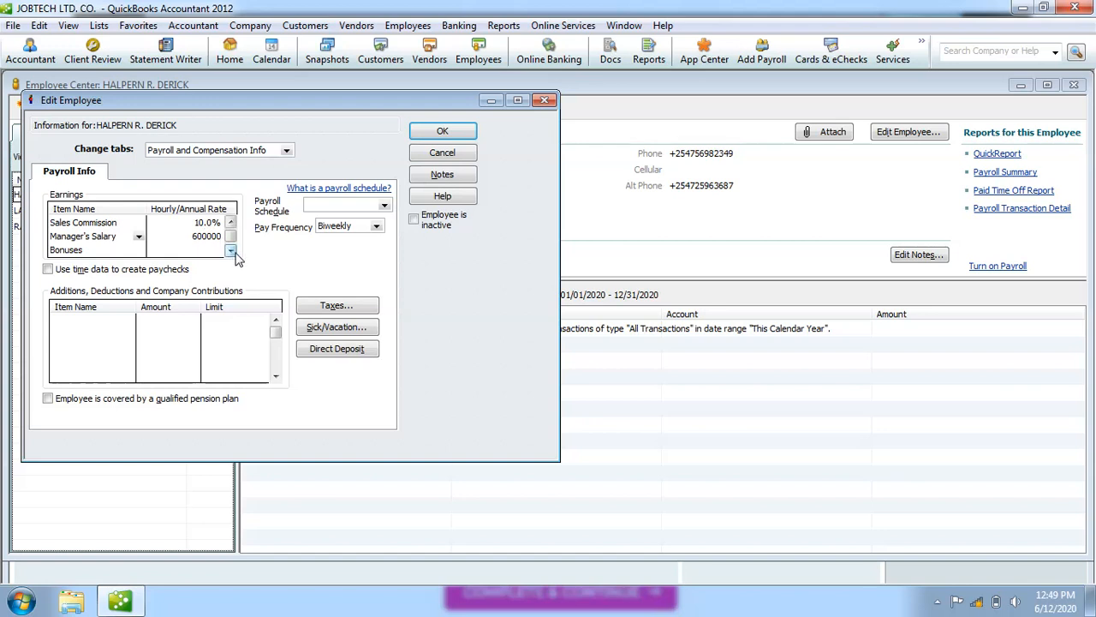
pyautogui.click(230, 251)
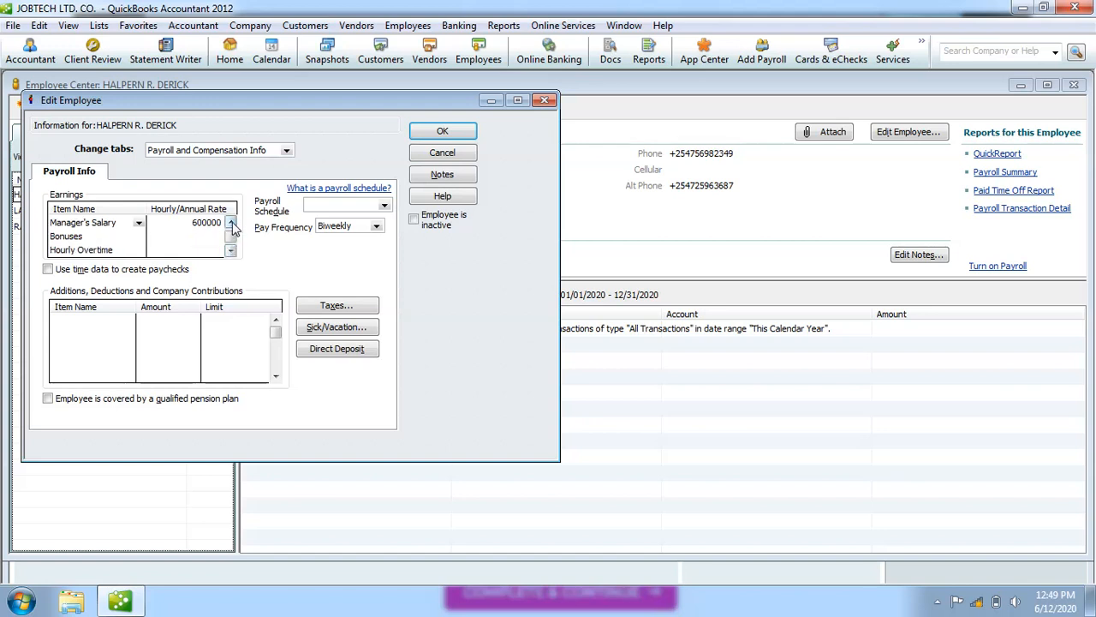
pyautogui.click(230, 223)
pyautogui.click(230, 223)
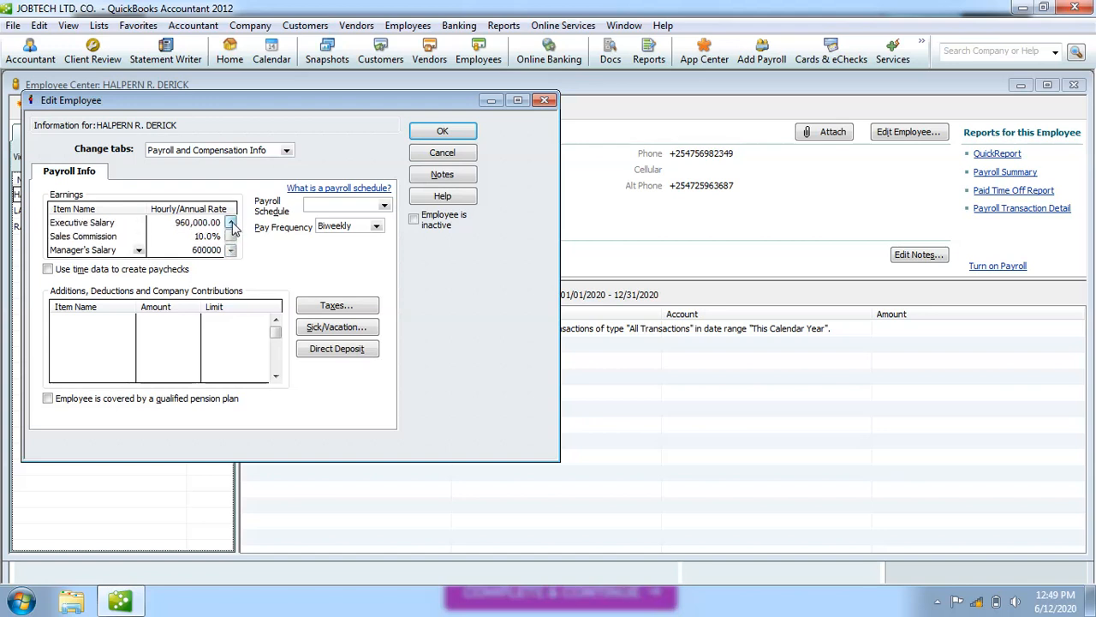
pyautogui.click(231, 250)
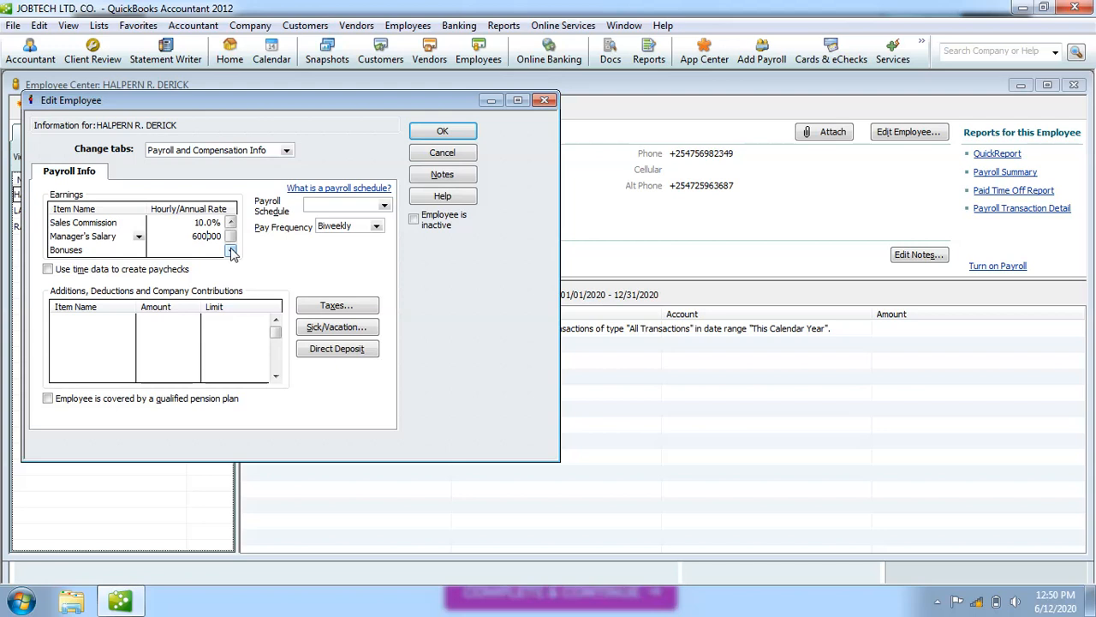
pyautogui.click(231, 222)
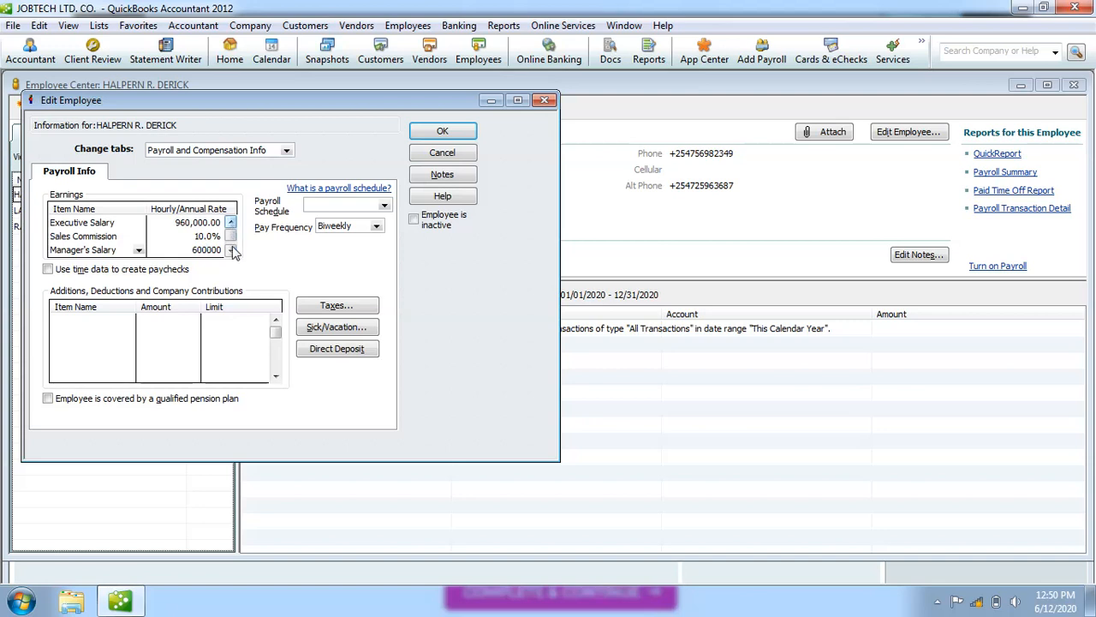
pyautogui.click(231, 251)
pyautogui.click(231, 222)
# Accept one rate for all salary items and clear the duplicate Executive Salary row's rate.
pyautogui.click(210, 223)
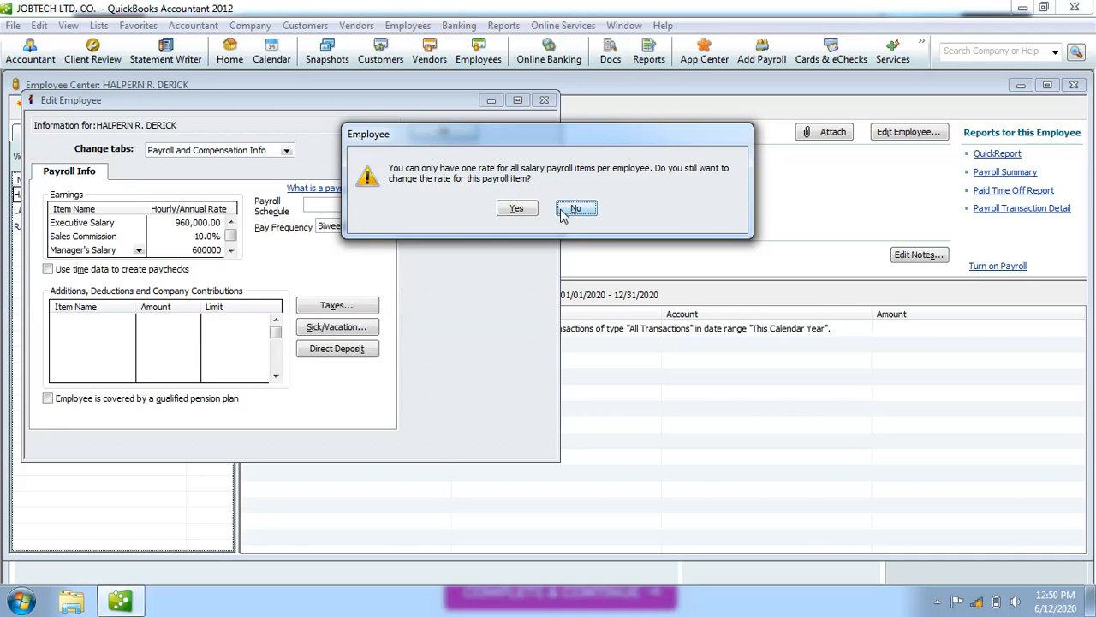
pyautogui.click(524, 210)
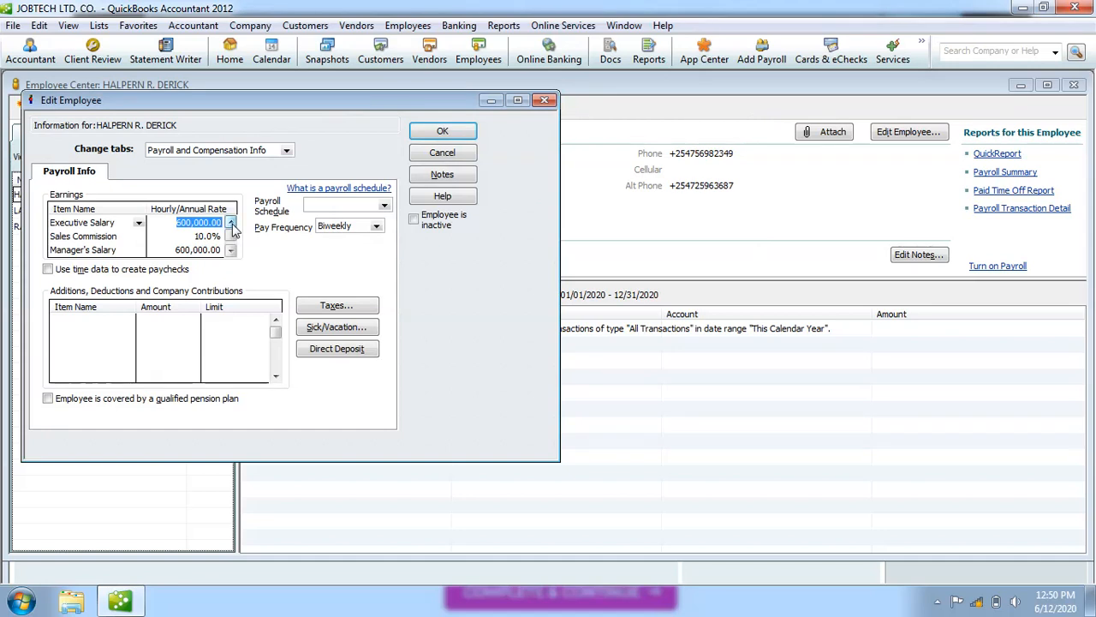
pyautogui.click(221, 249)
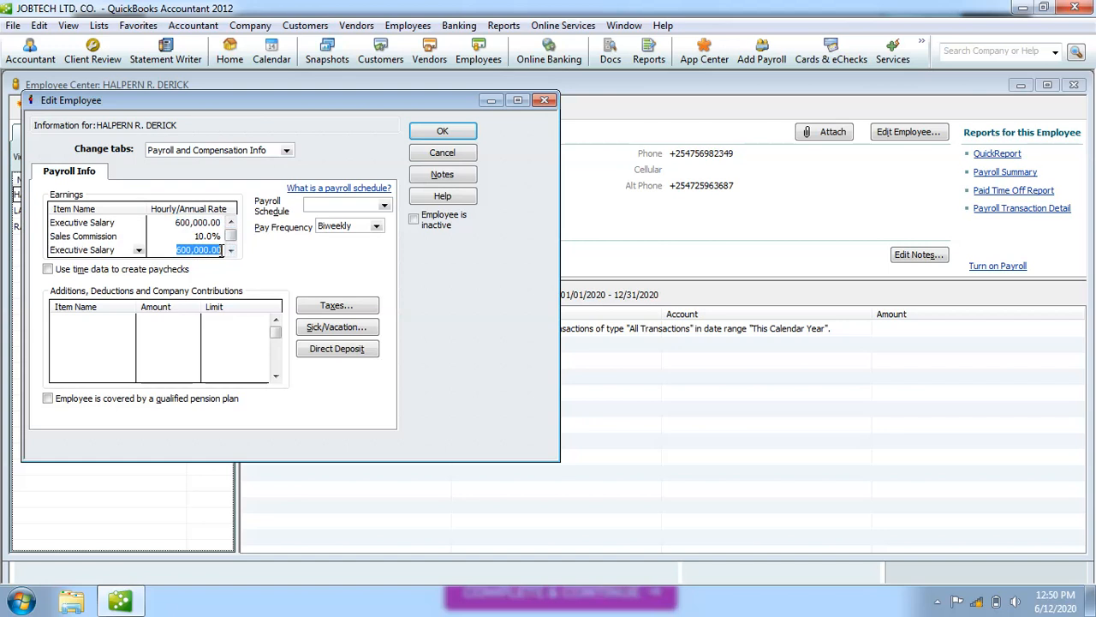
pyautogui.press('BackSpace')
pyautogui.click(194, 242)
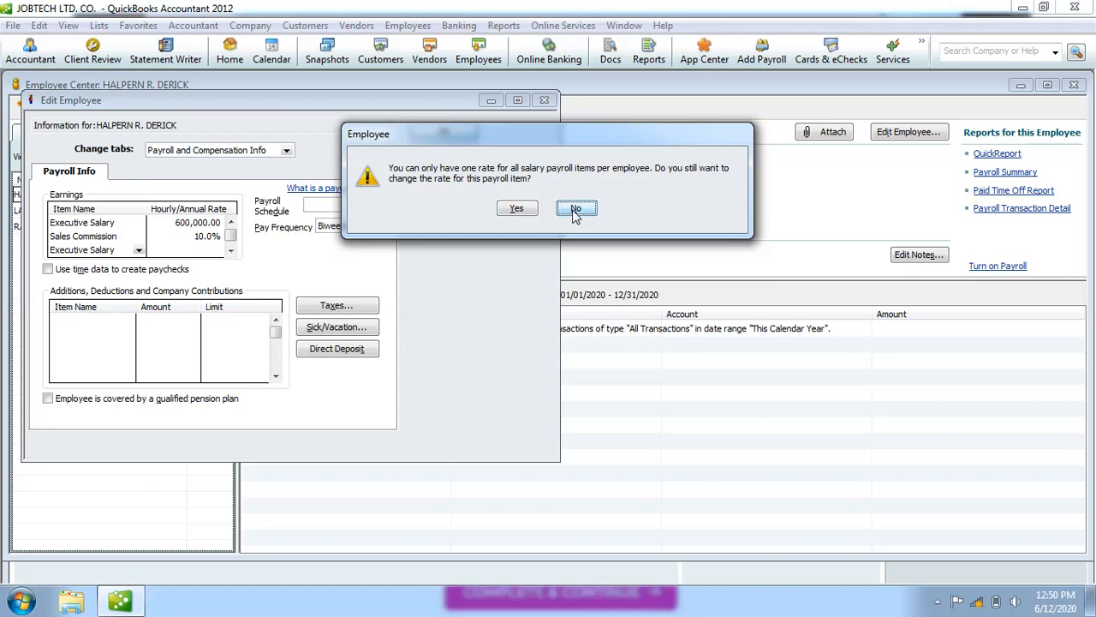
pyautogui.click(517, 210)
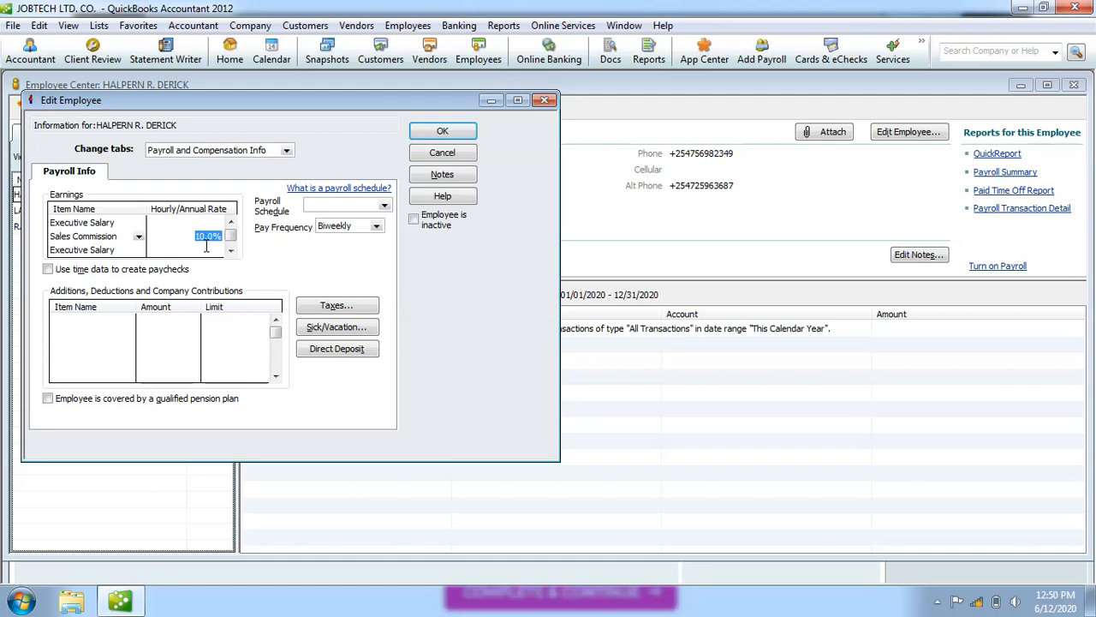
# Delete the Sales Commission 10.0% rate and enter 960000 as the Executive Salary rate.
pyautogui.press('Delete')
pyautogui.click(181, 228)
pyautogui.write('960000')
# Set the pay frequency to Monthly and choose < Add New > for the payroll schedule.
pyautogui.click(377, 226)
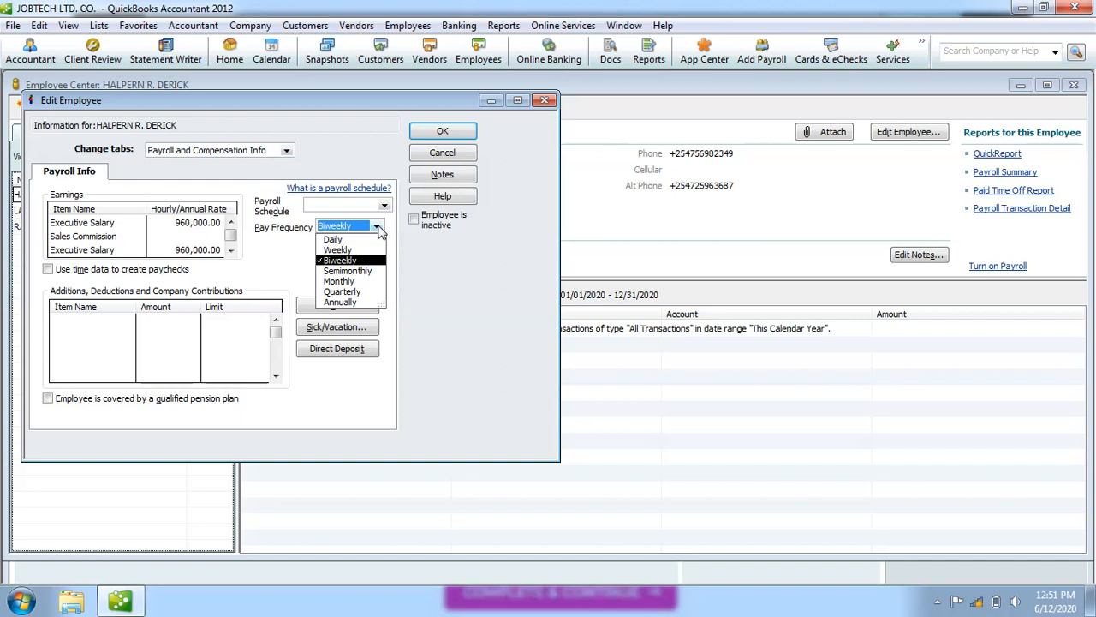
pyautogui.click(352, 284)
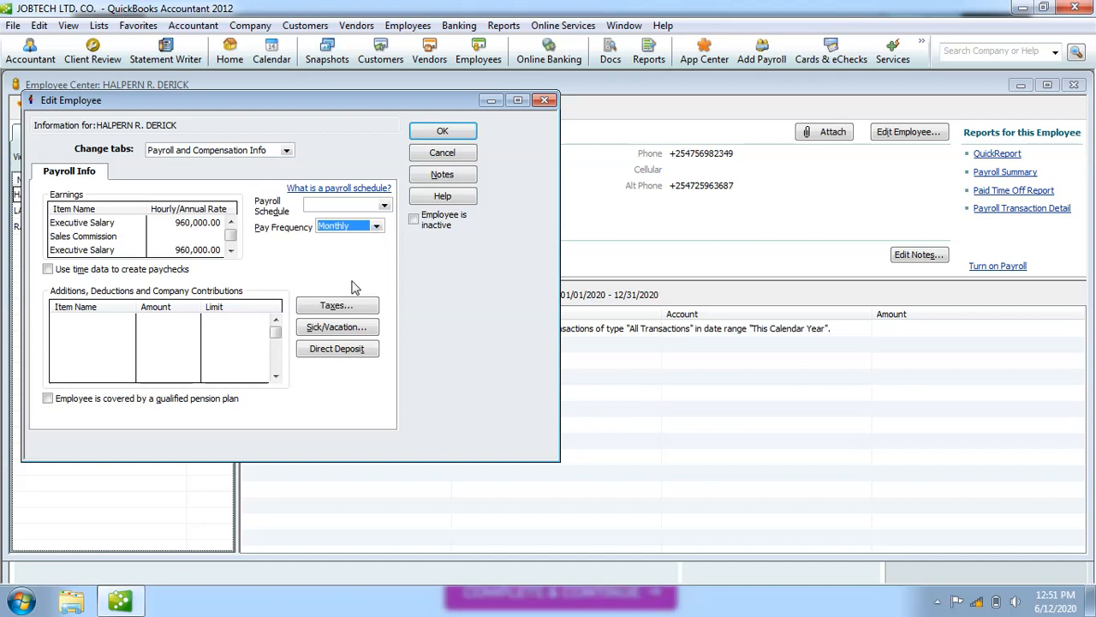
pyautogui.click(384, 207)
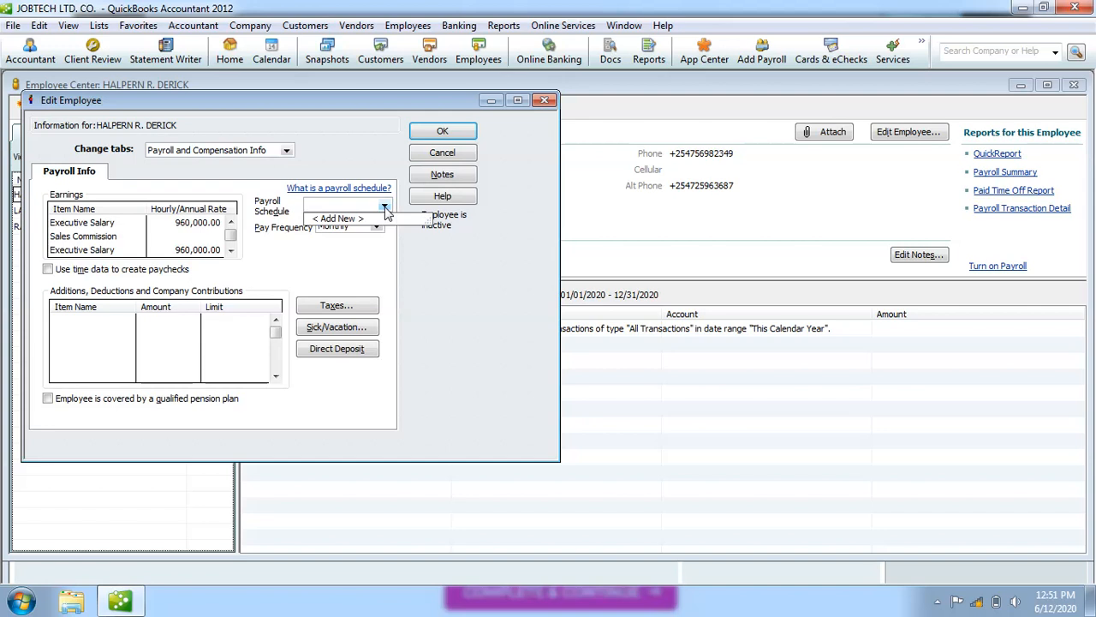
pyautogui.click(363, 268)
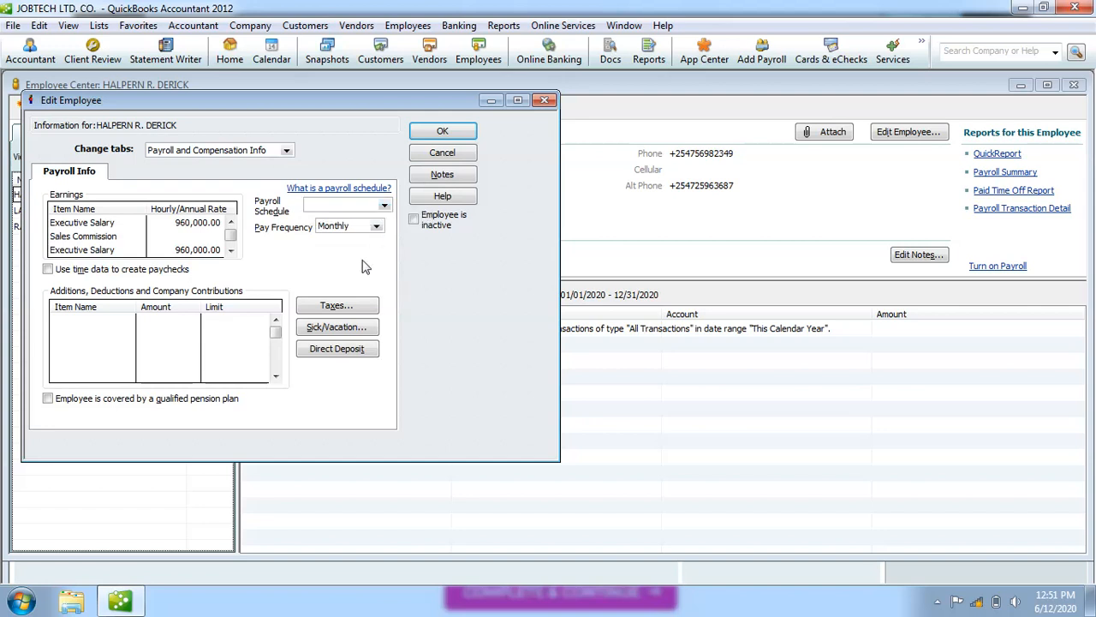
pyautogui.click(385, 207)
pyautogui.click(349, 220)
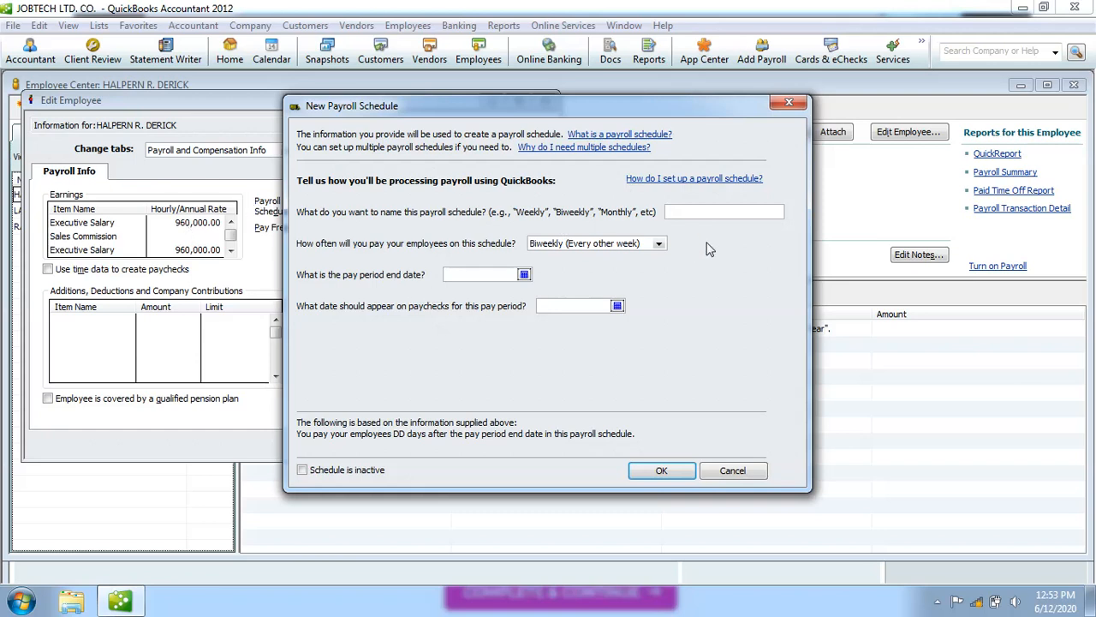
# Name the new payroll schedule 'Monthly' and choose Monthly as its pay frequency.
pyautogui.write('MONTHEL')
pyautogui.press('BackSpace')
pyautogui.press('BackSpace')
pyautogui.press('BackSpace')
pyautogui.press('BackSpace')
pyautogui.press('BackSpace')
pyautogui.press('BackSpace')
pyautogui.press('BackSpace')
pyautogui.write('Monthly')
pyautogui.click(661, 244)
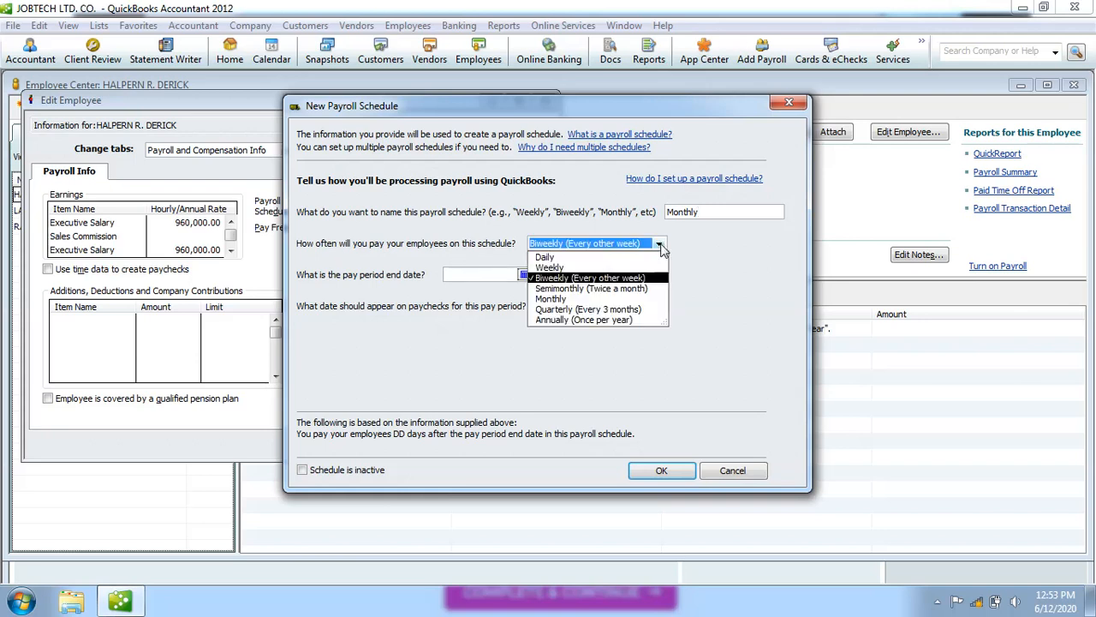
pyautogui.click(564, 300)
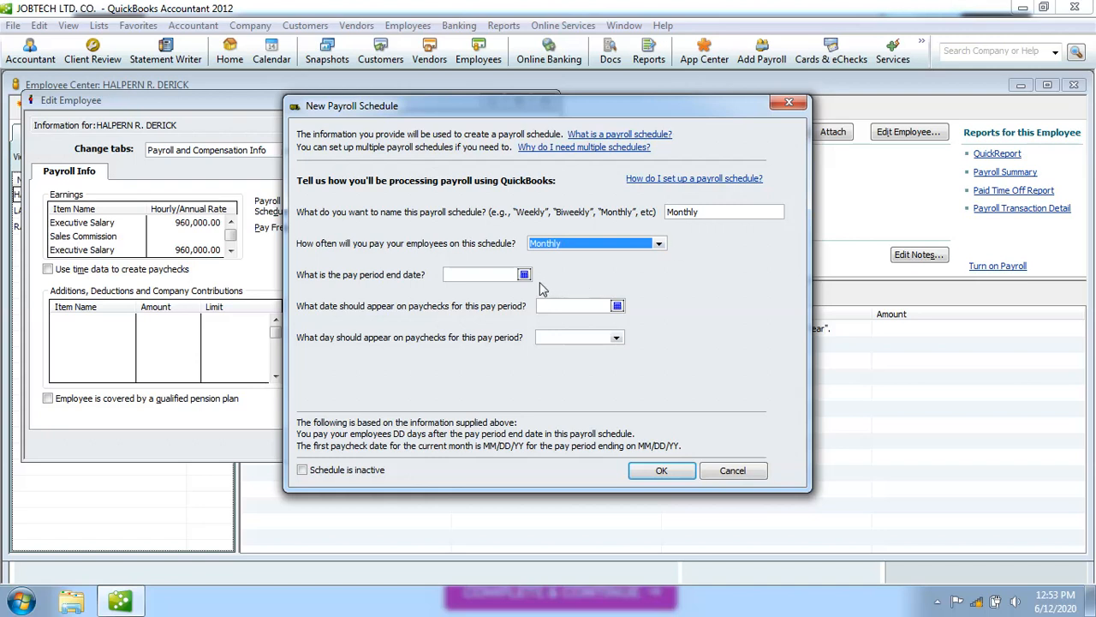
# Pick the pay period end date from the calendar, first the 28th, then June 26, 2020.
pyautogui.click(523, 274)
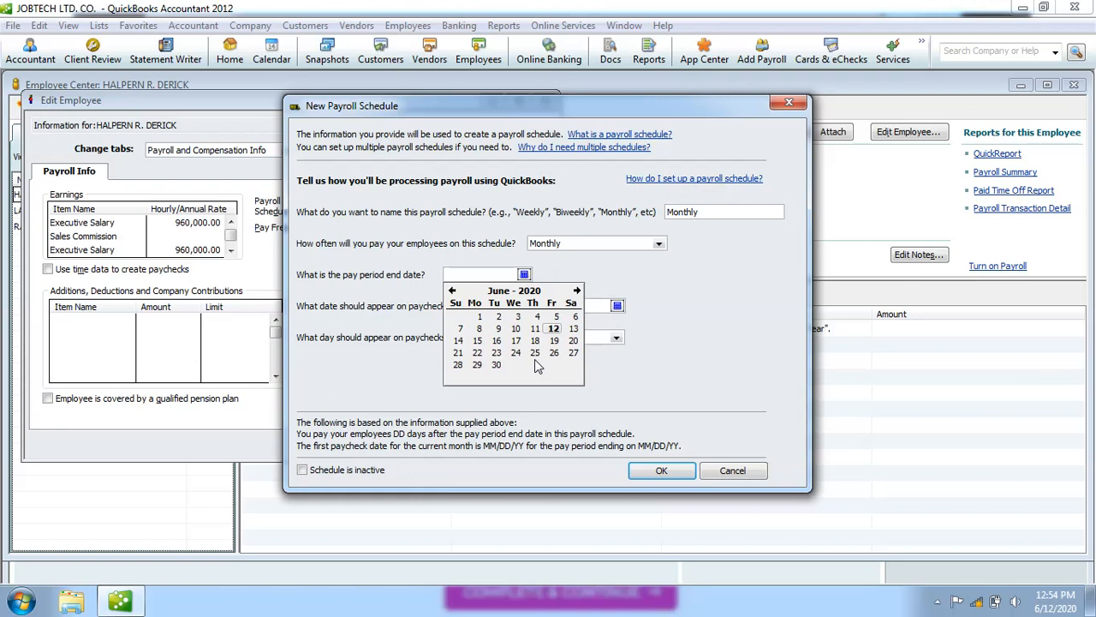
pyautogui.click(458, 365)
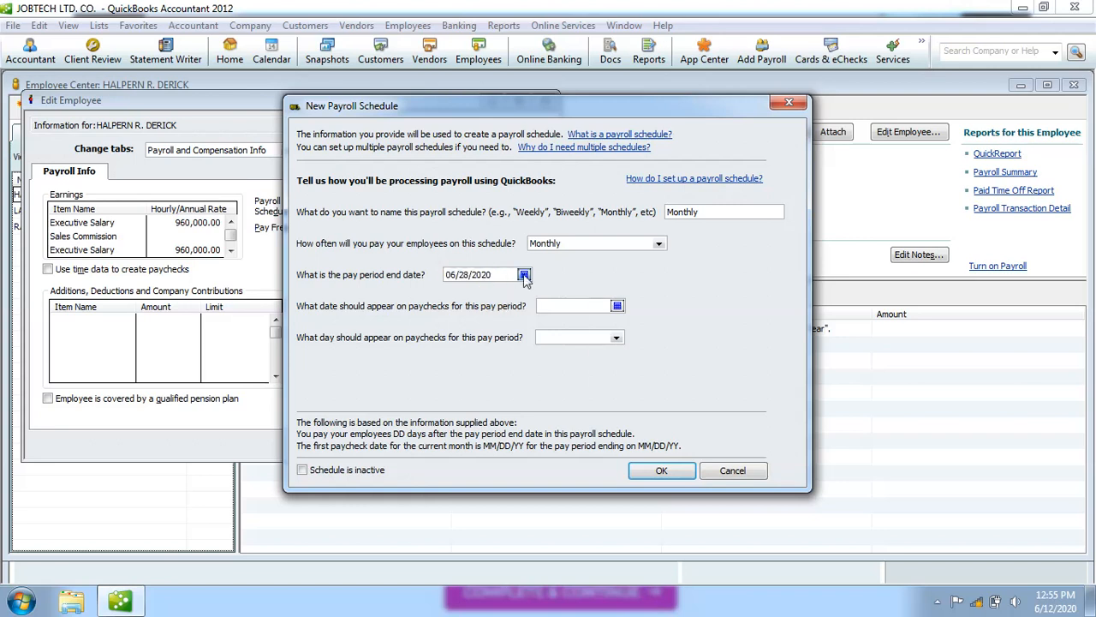
pyautogui.click(524, 274)
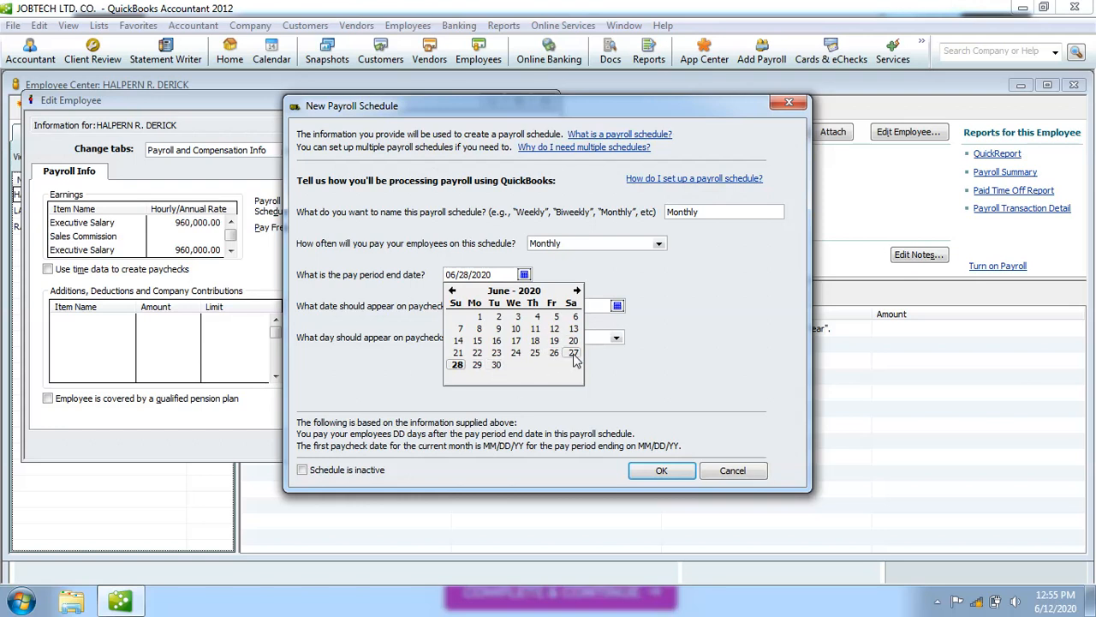
pyautogui.click(555, 358)
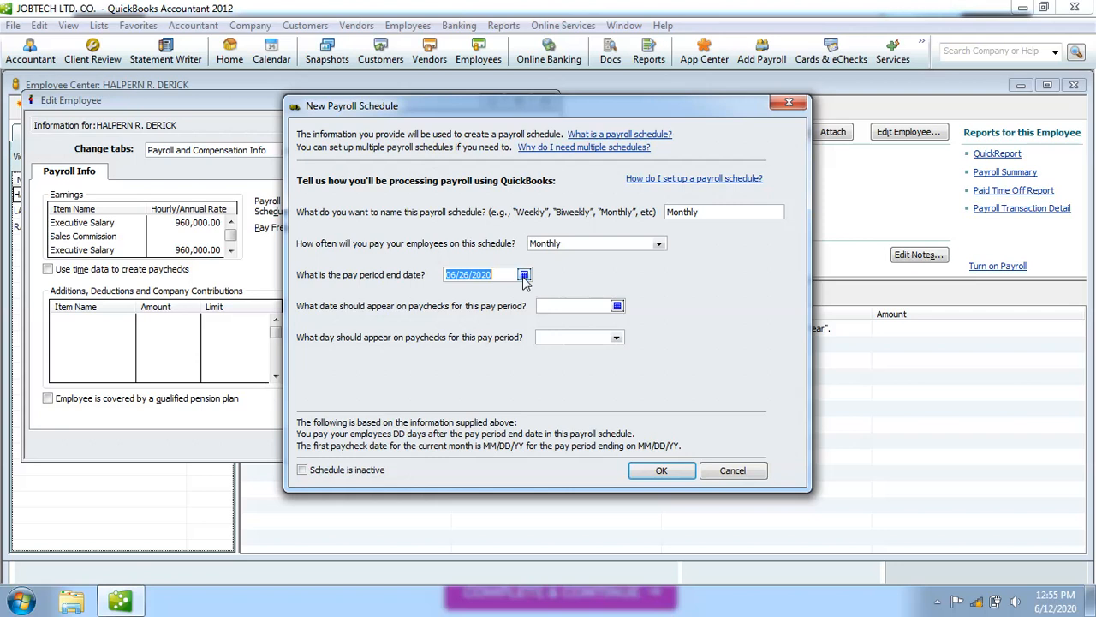
# Pick June 28, 2020 from the calendar as the paycheck date.
pyautogui.click(618, 307)
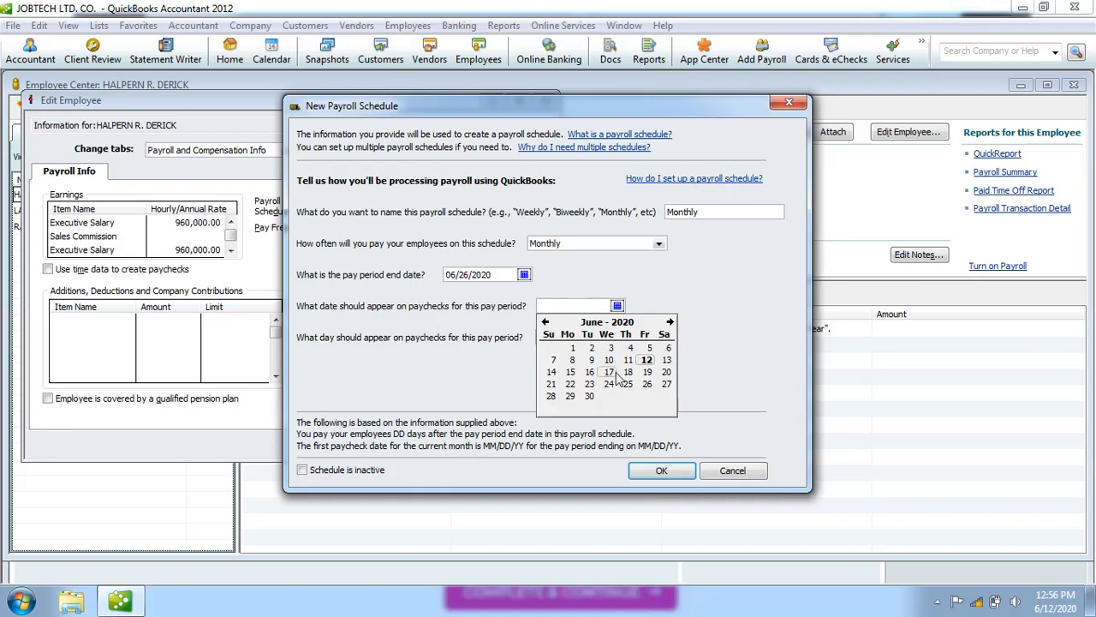
pyautogui.click(552, 399)
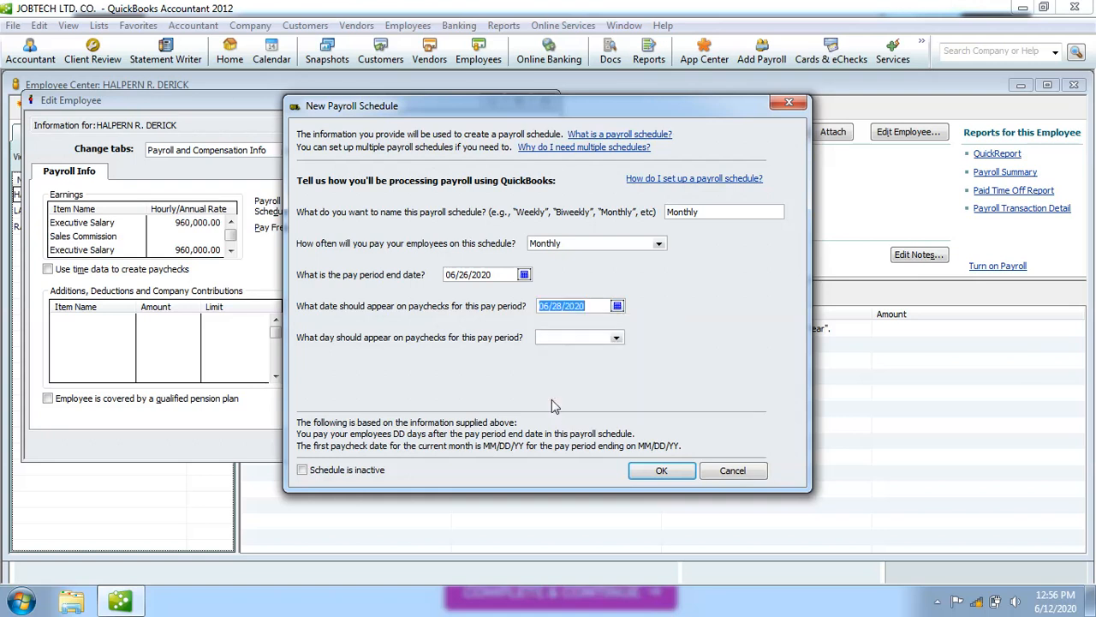
pyautogui.click(591, 306)
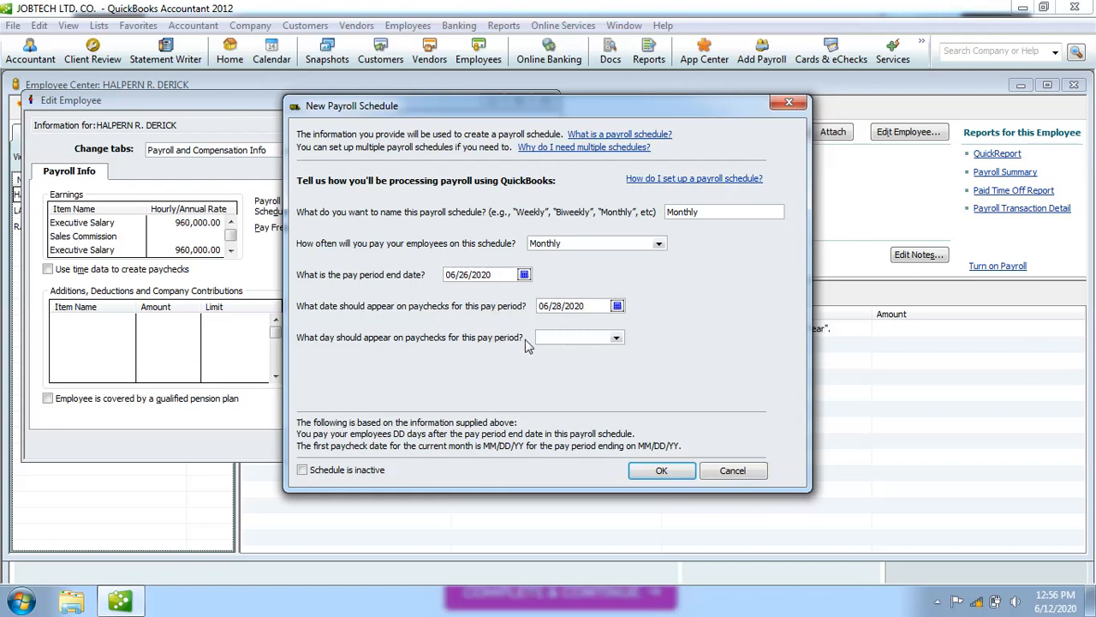
# Keep the 28th as the paycheck day and save the Monthly payroll schedule.
pyautogui.click(617, 338)
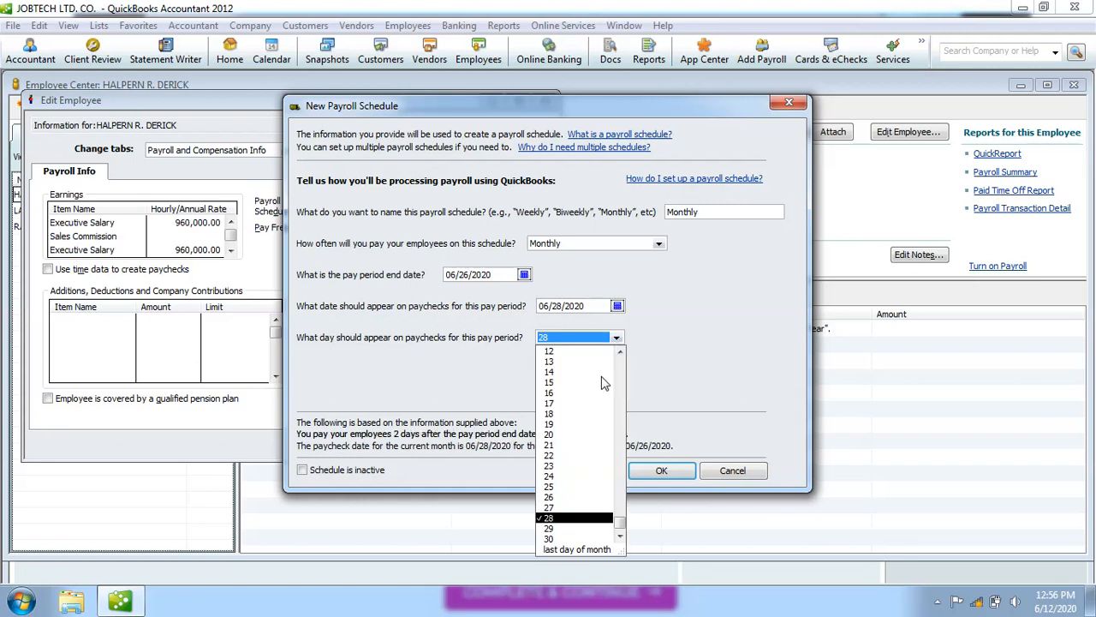
pyautogui.click(559, 519)
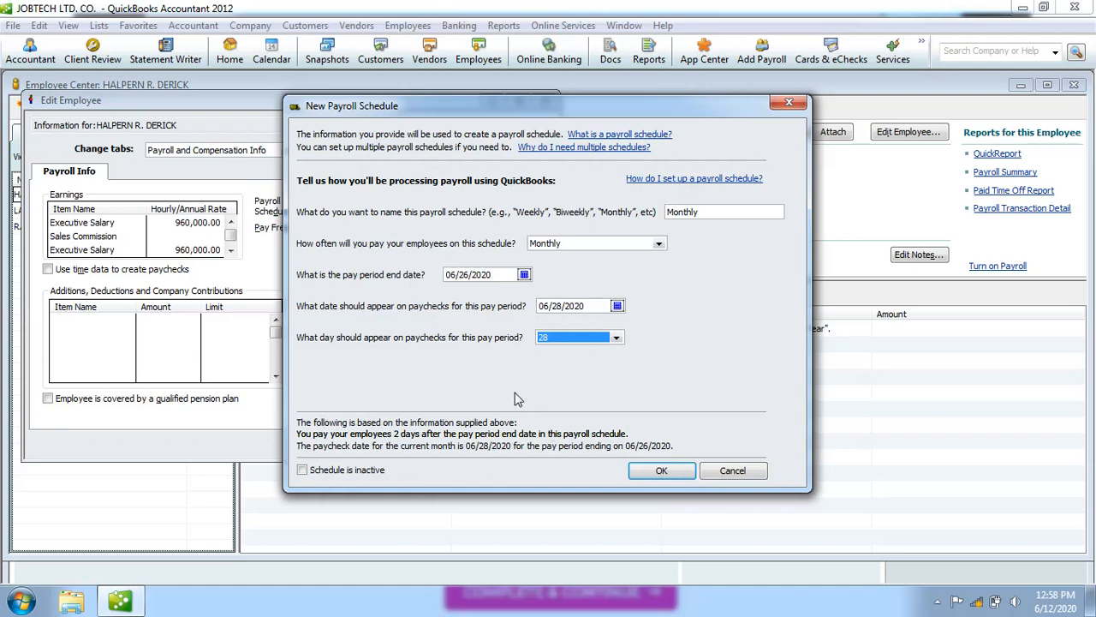
pyautogui.click(664, 471)
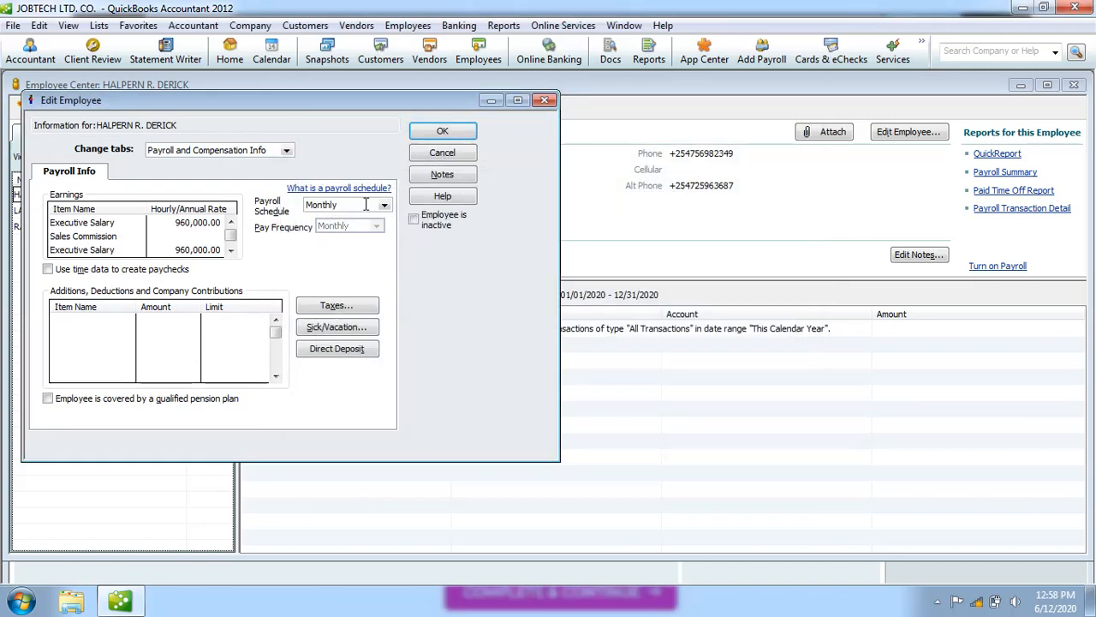
# Clear the lower Executive Salary rate and confirm the rate-change warning.
pyautogui.click(231, 249)
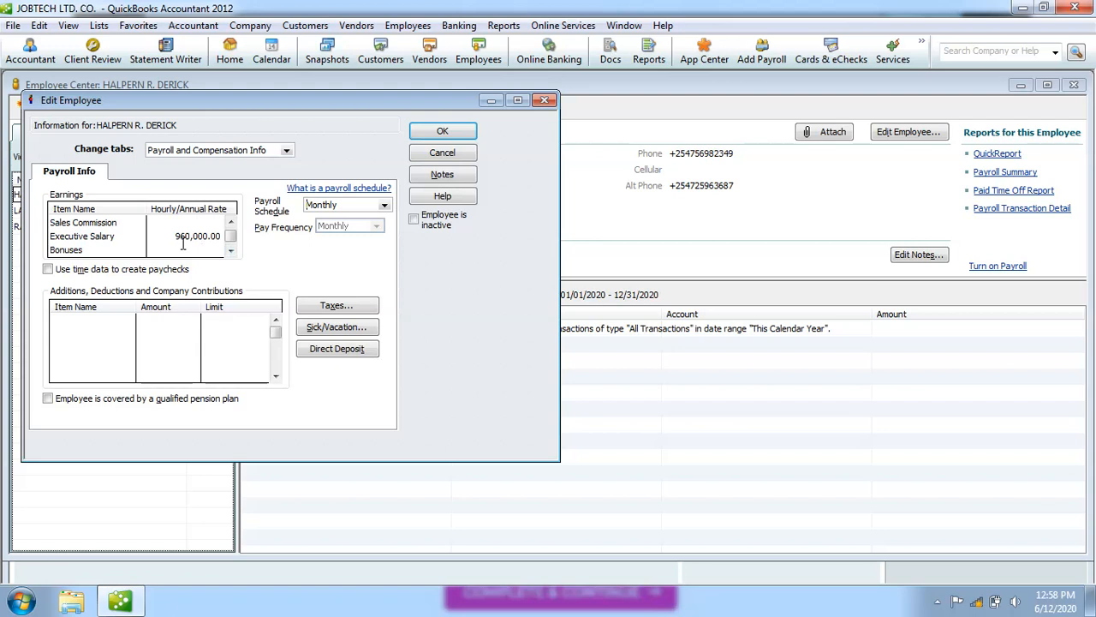
pyautogui.click(231, 222)
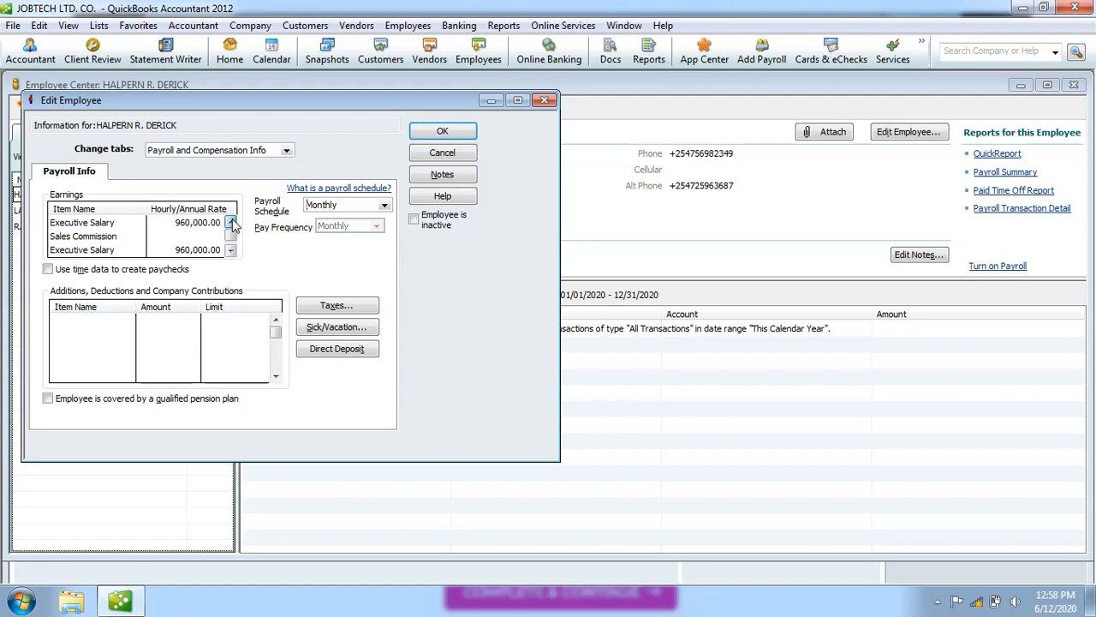
pyautogui.click(200, 248)
pyautogui.press('Delete')
pyautogui.press('Delete')
pyautogui.press('Delete')
pyautogui.press('Delete')
pyautogui.press('Delete')
pyautogui.press('Delete')
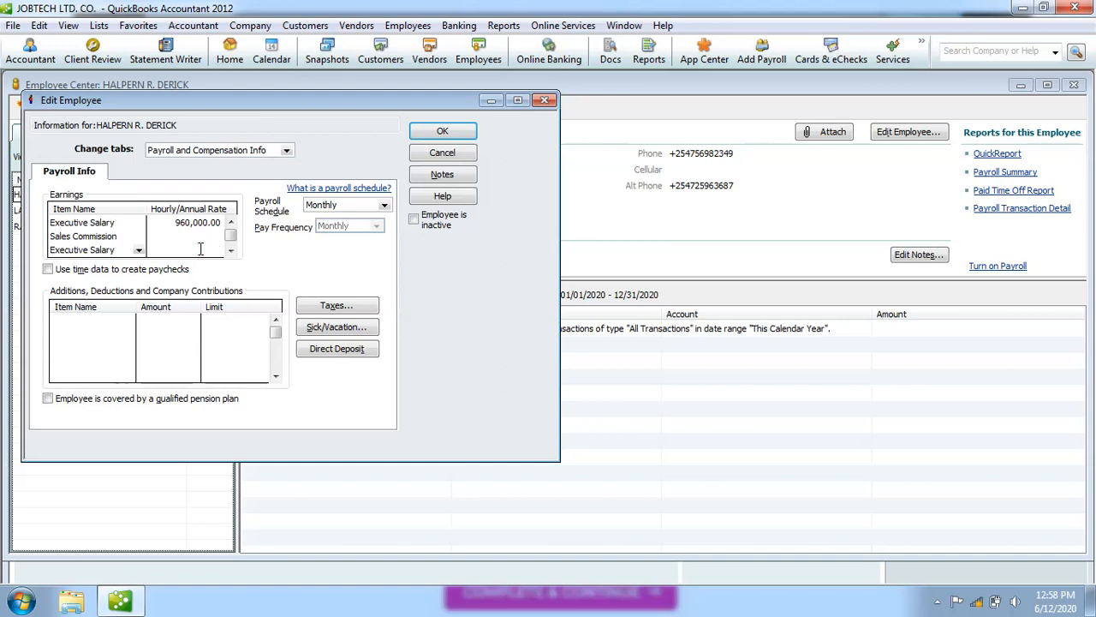
pyautogui.click(118, 250)
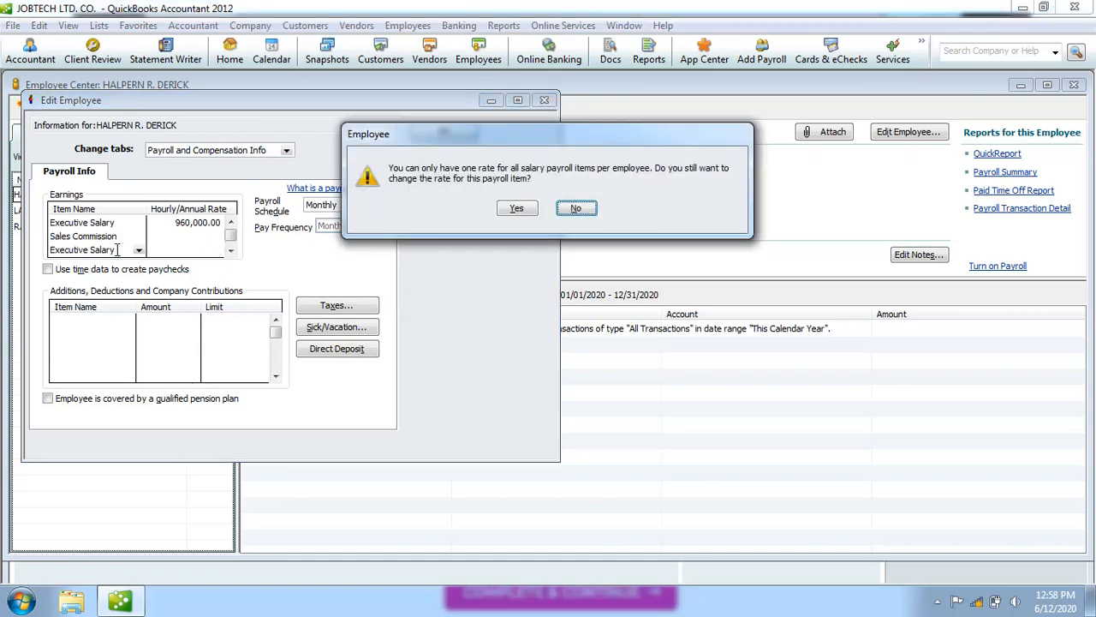
pyautogui.click(516, 209)
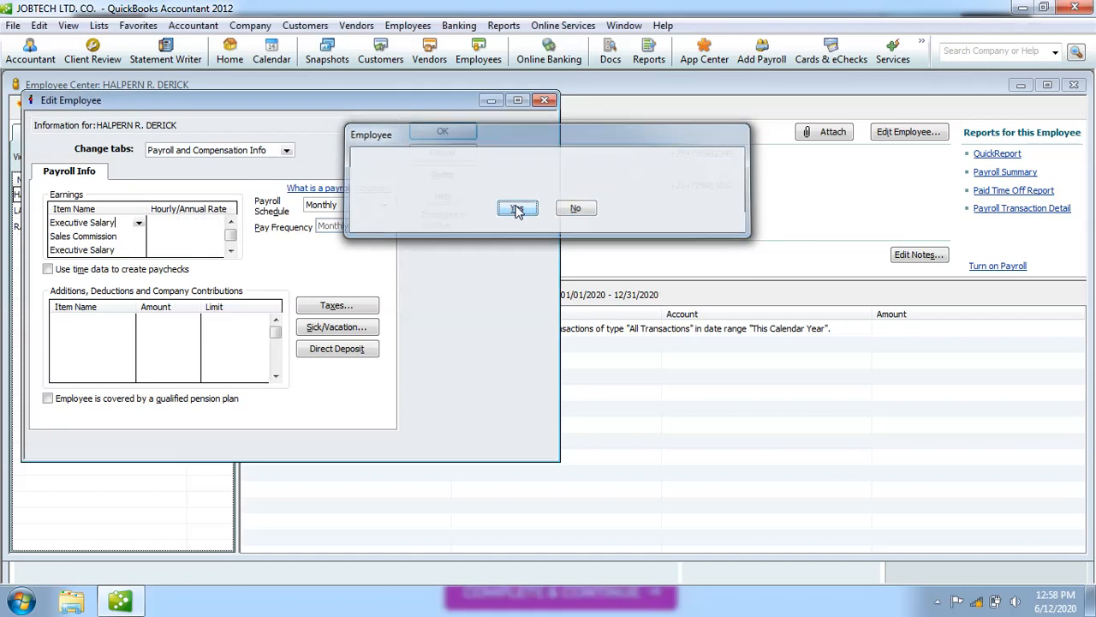
# Re-enter the Executive Salary rate as 960,000.00 and scroll down the Earnings list.
pyautogui.click(231, 250)
pyautogui.click(230, 250)
pyautogui.click(230, 223)
pyautogui.click(230, 223)
pyautogui.click(230, 223)
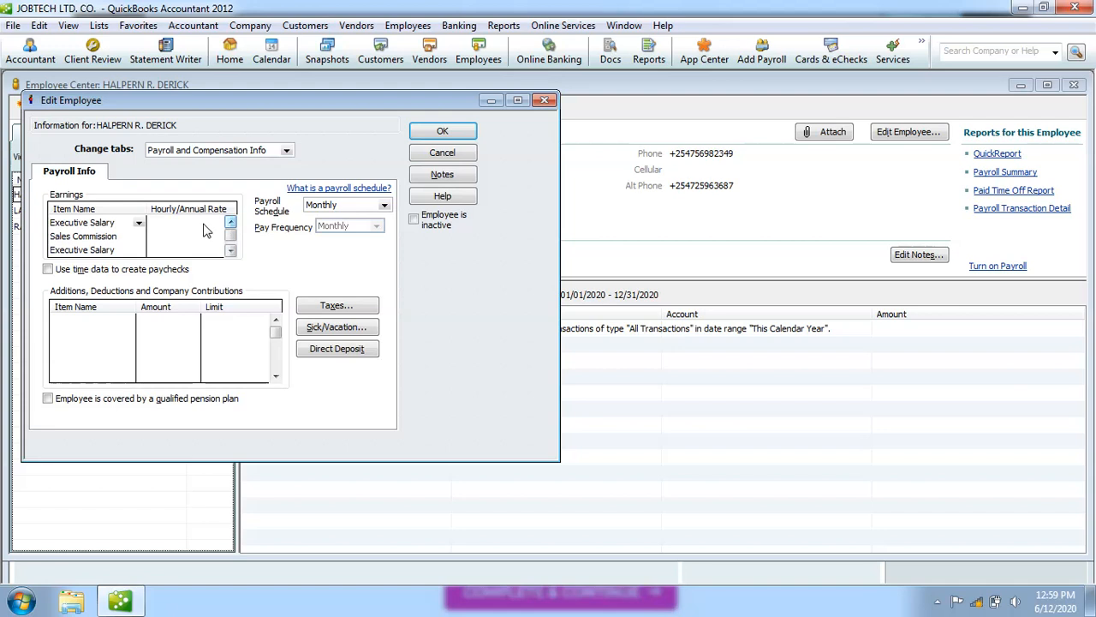
pyautogui.write('8600')
pyautogui.write('0000')
pyautogui.click(289, 266)
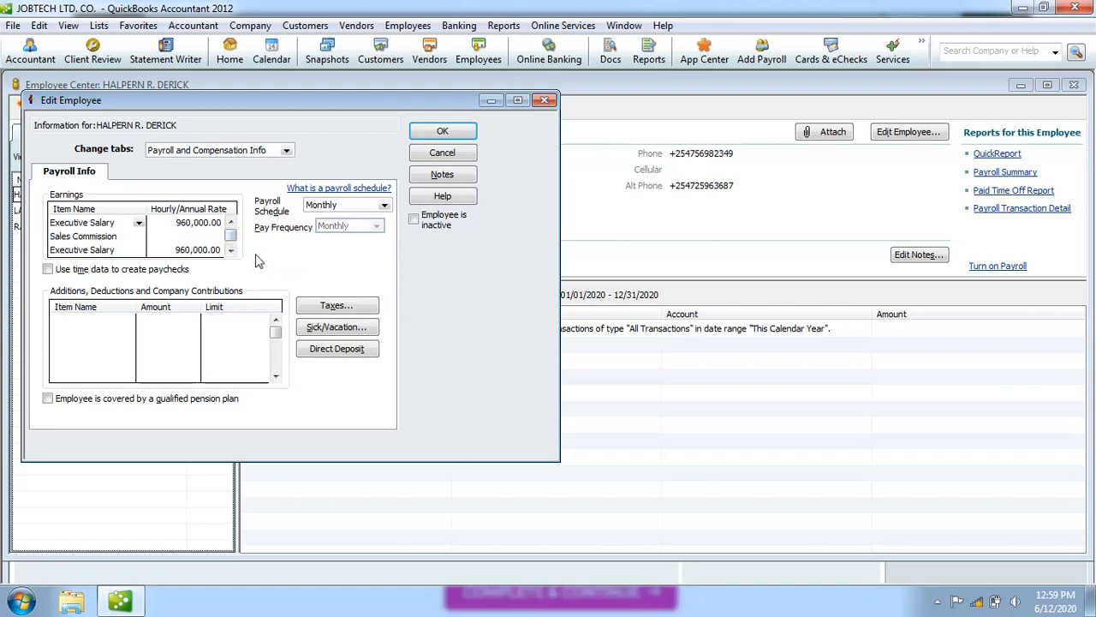
pyautogui.click(231, 251)
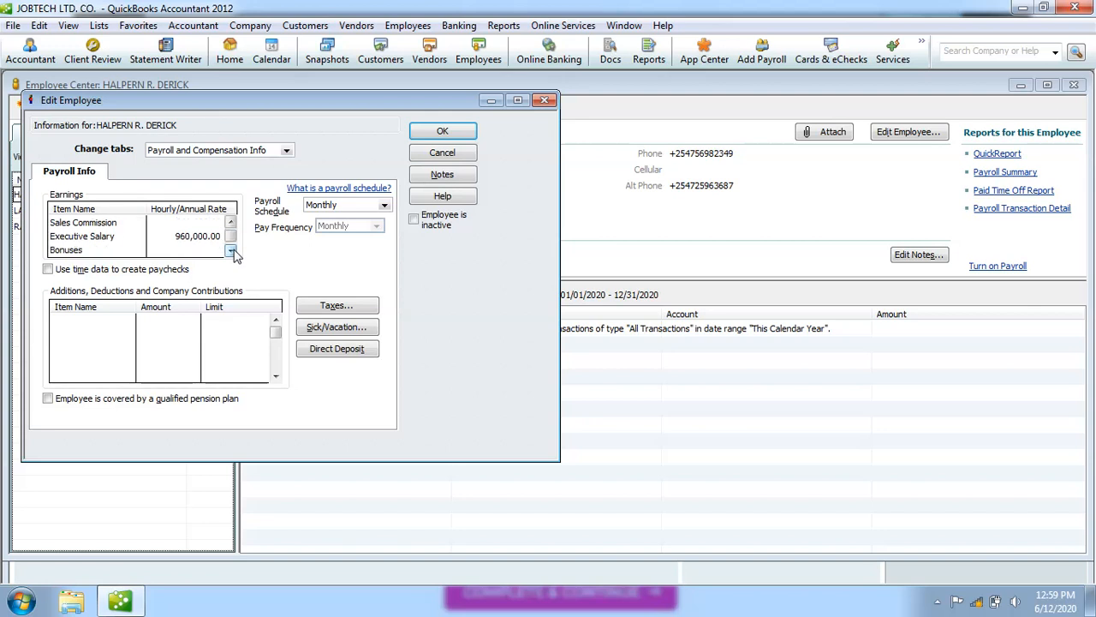
pyautogui.click(231, 250)
pyautogui.click(232, 250)
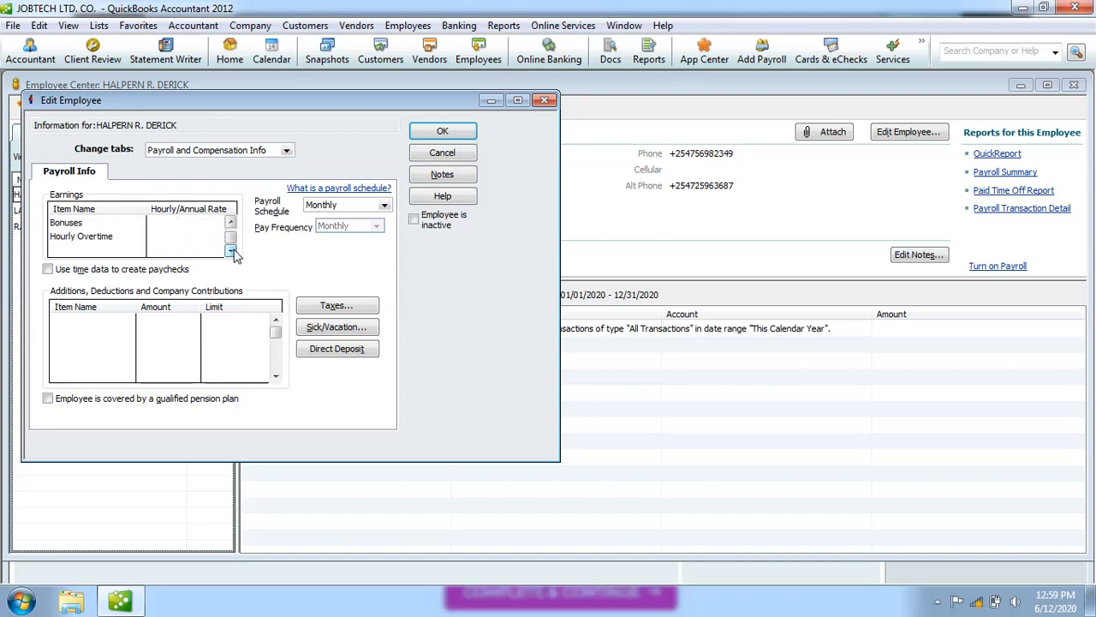
# Scroll the Earnings list up to show Executive Salary at 960,000.00.
pyautogui.click(232, 222)
pyautogui.click(231, 222)
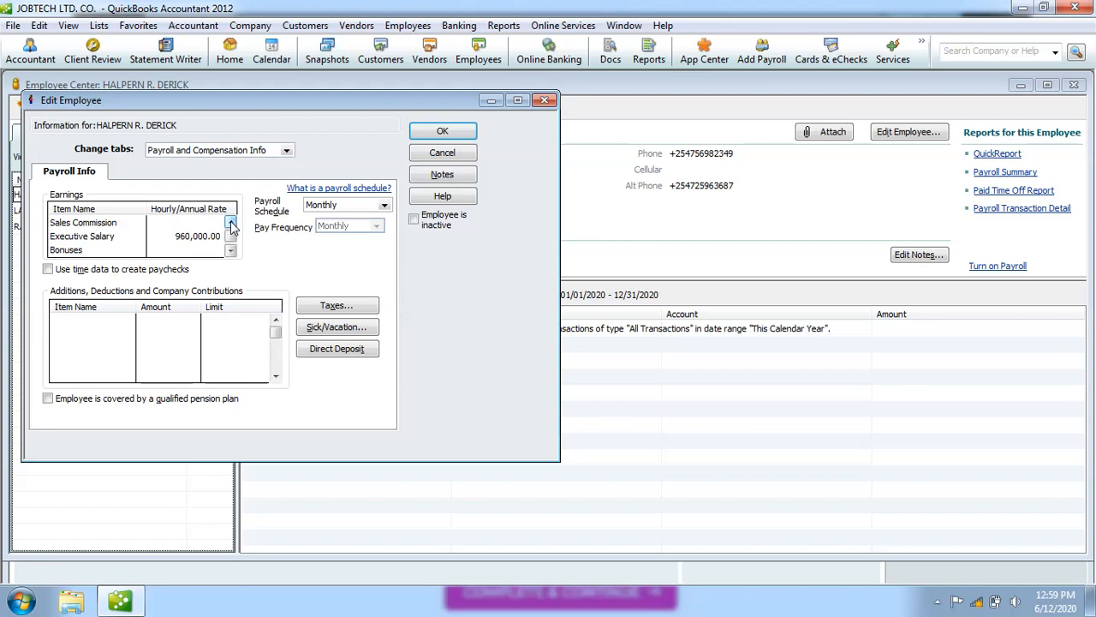
pyautogui.click(231, 222)
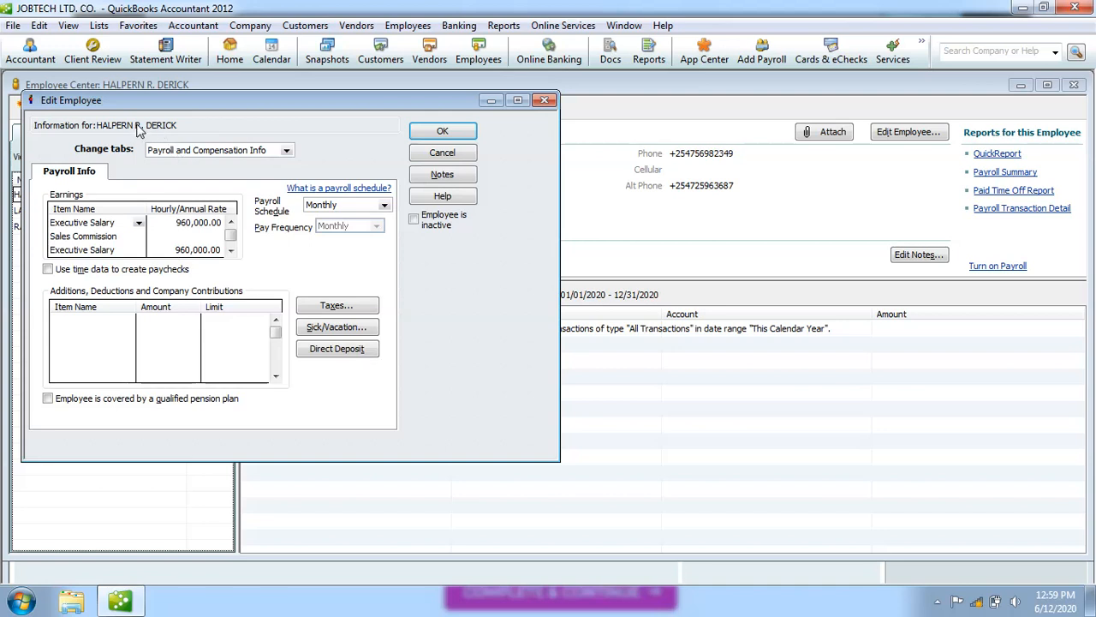
# Select the first Additions/Deductions item cell, then close Edit Employee with OK.
pyautogui.click(114, 322)
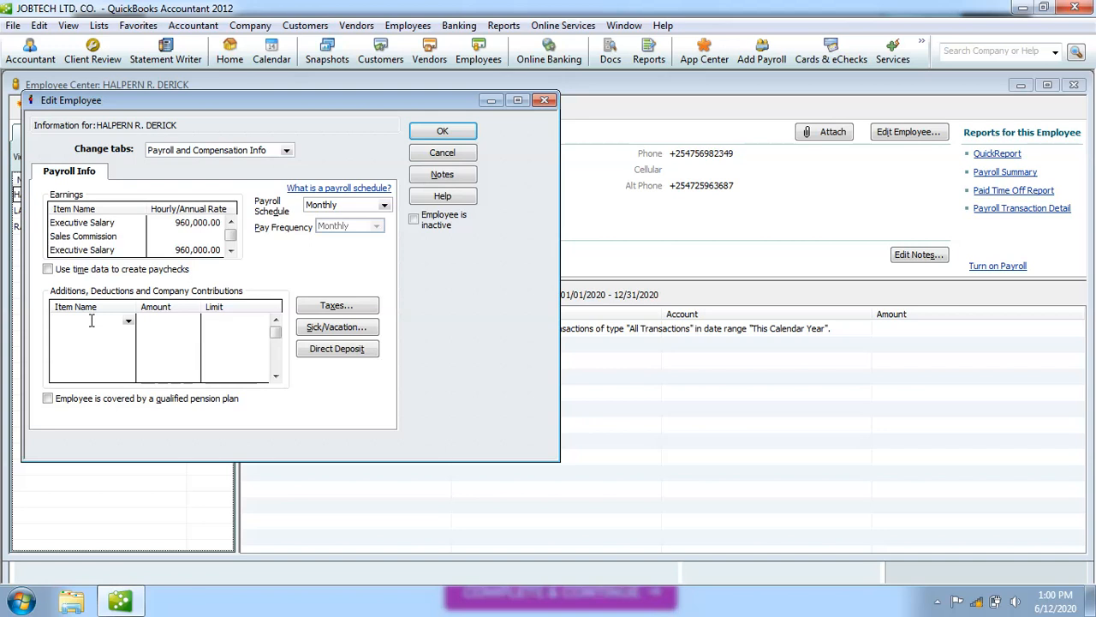
pyautogui.click(444, 131)
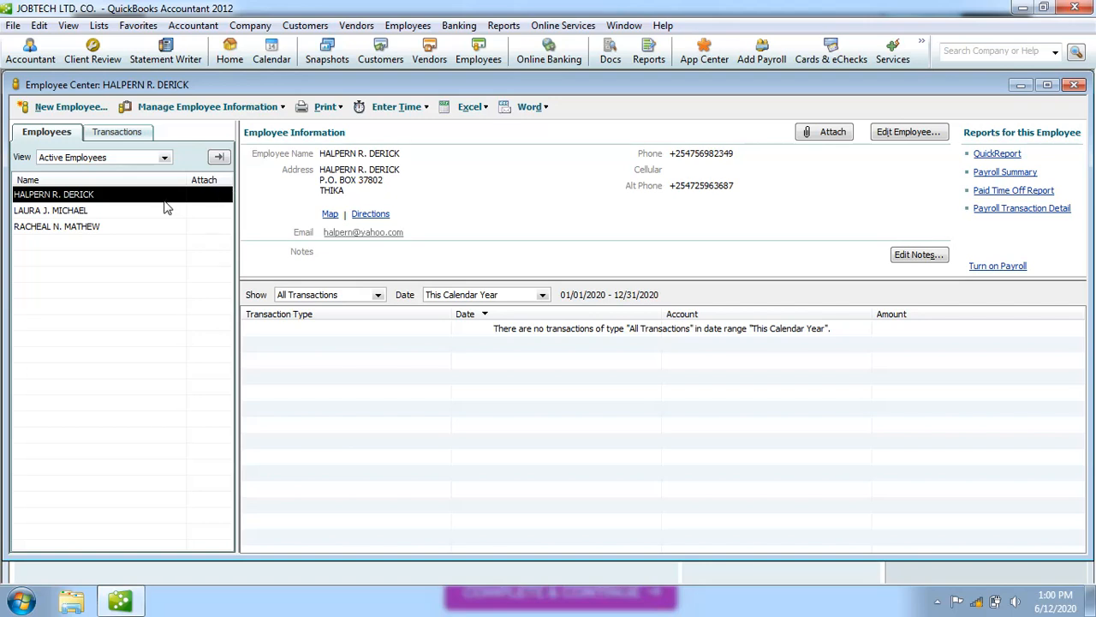
# Select the second employee in the Employee Center and open their record for editing.
pyautogui.click(94, 210)
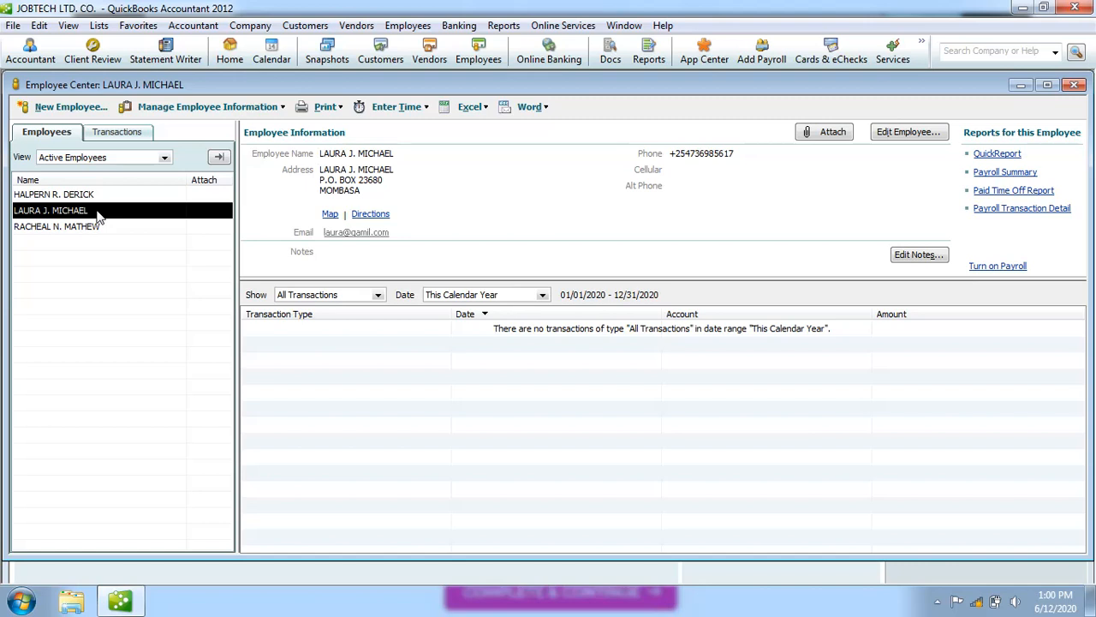
pyautogui.doubleClick(96, 218)
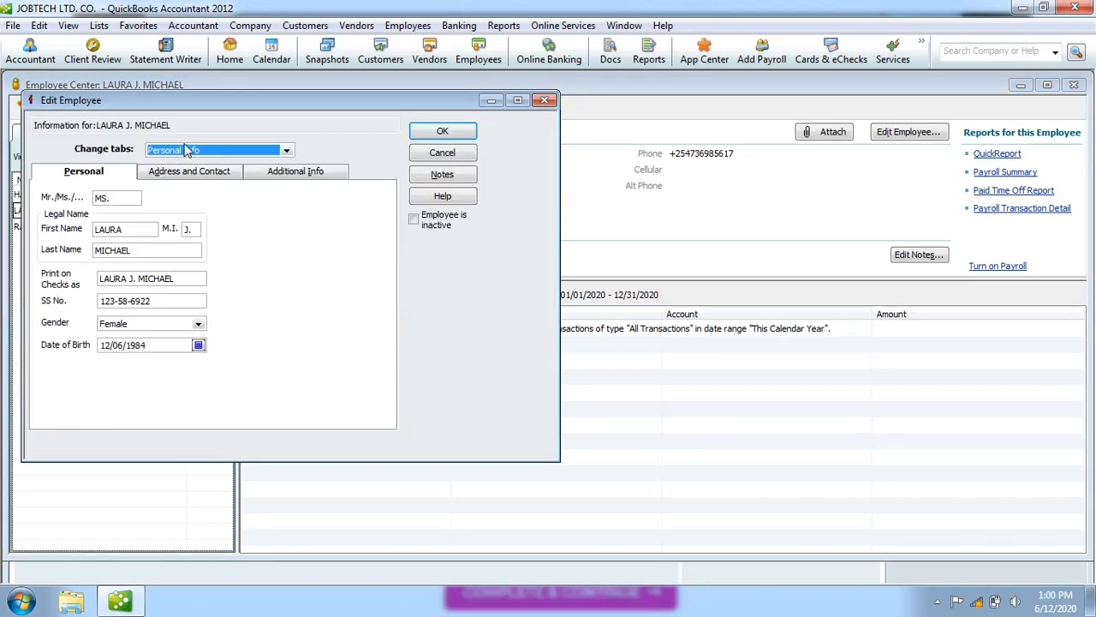
# Add Sales Commission as the first earnings item in the second employee's Payroll and Compensation Info.
pyautogui.click(288, 153)
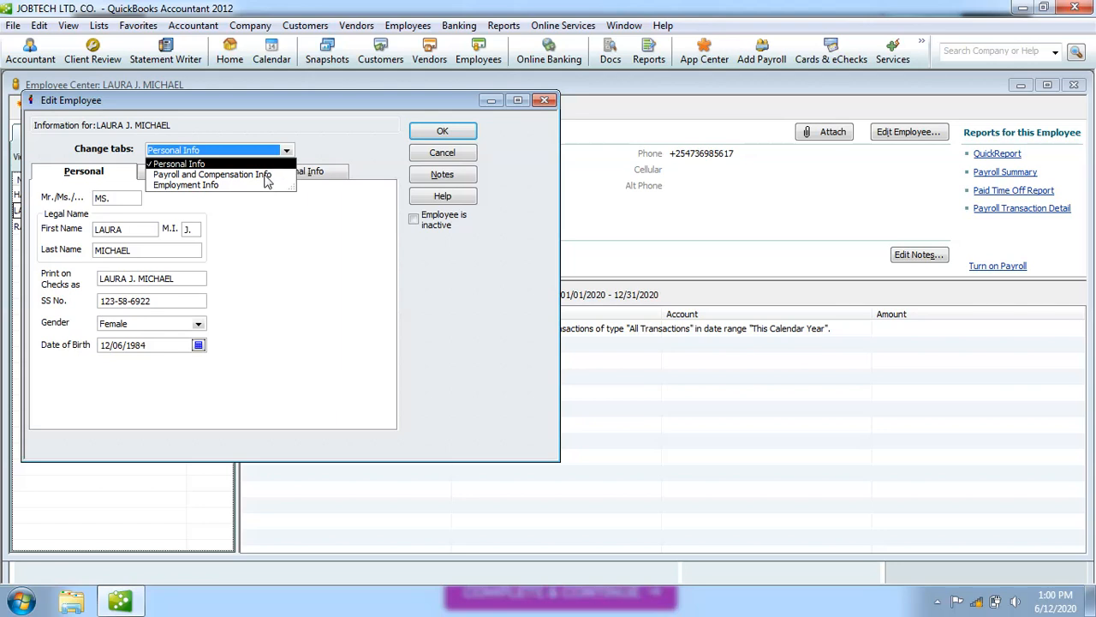
pyautogui.click(267, 175)
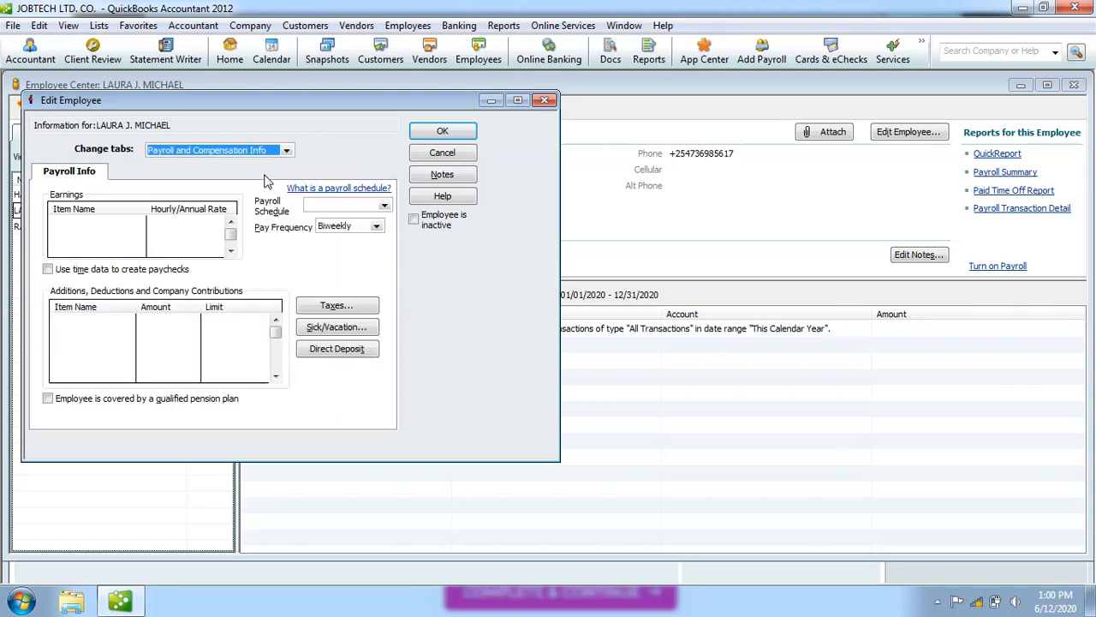
pyautogui.click(122, 221)
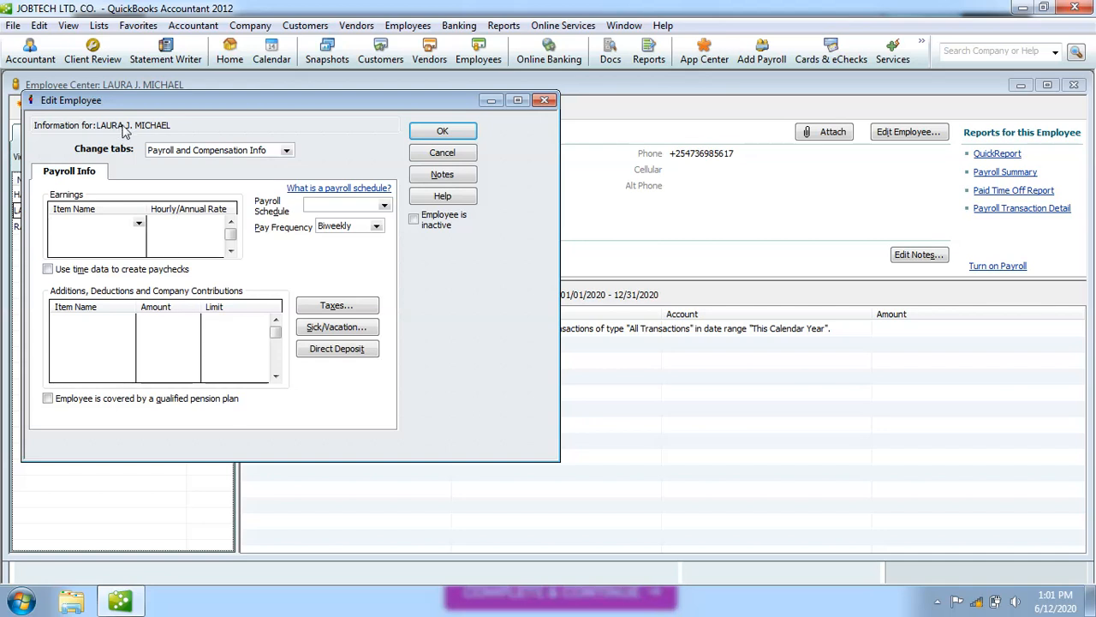
pyautogui.click(139, 224)
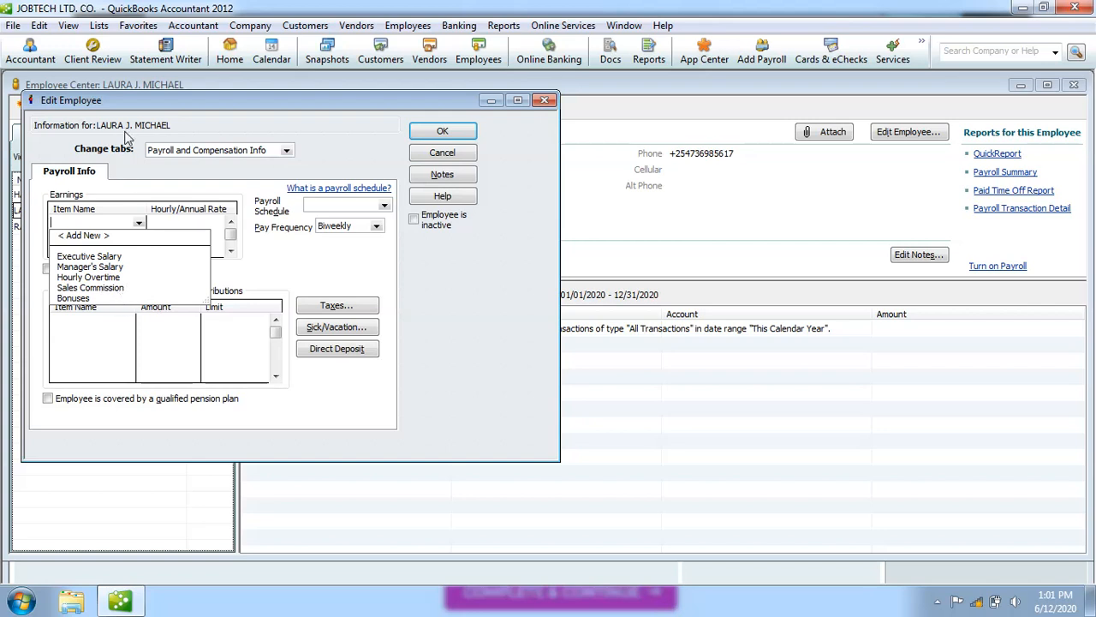
pyautogui.click(129, 172)
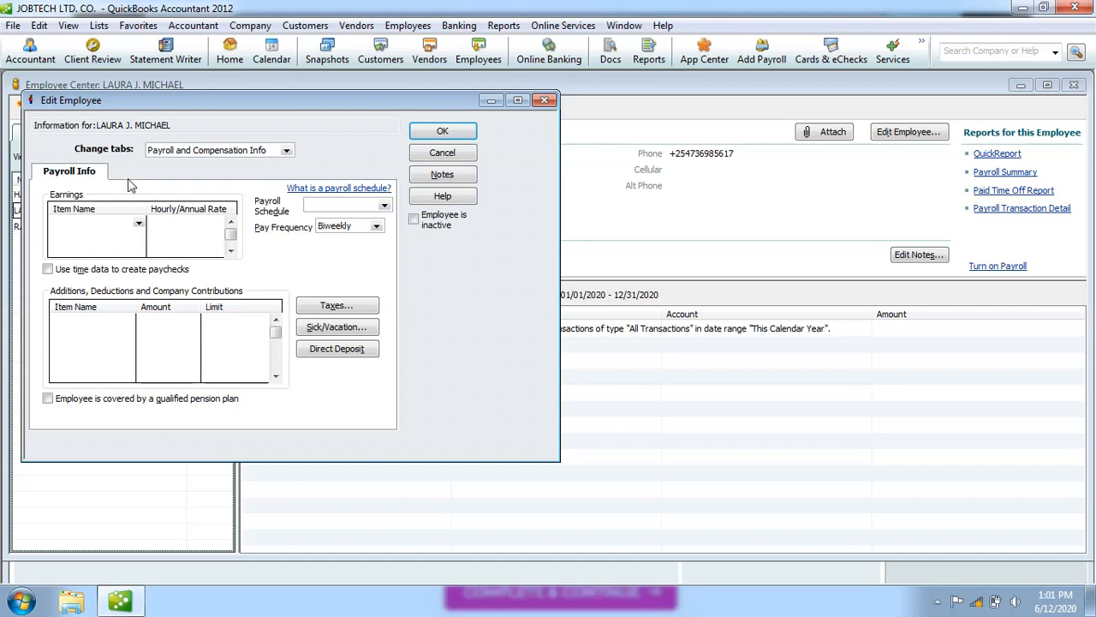
pyautogui.click(138, 223)
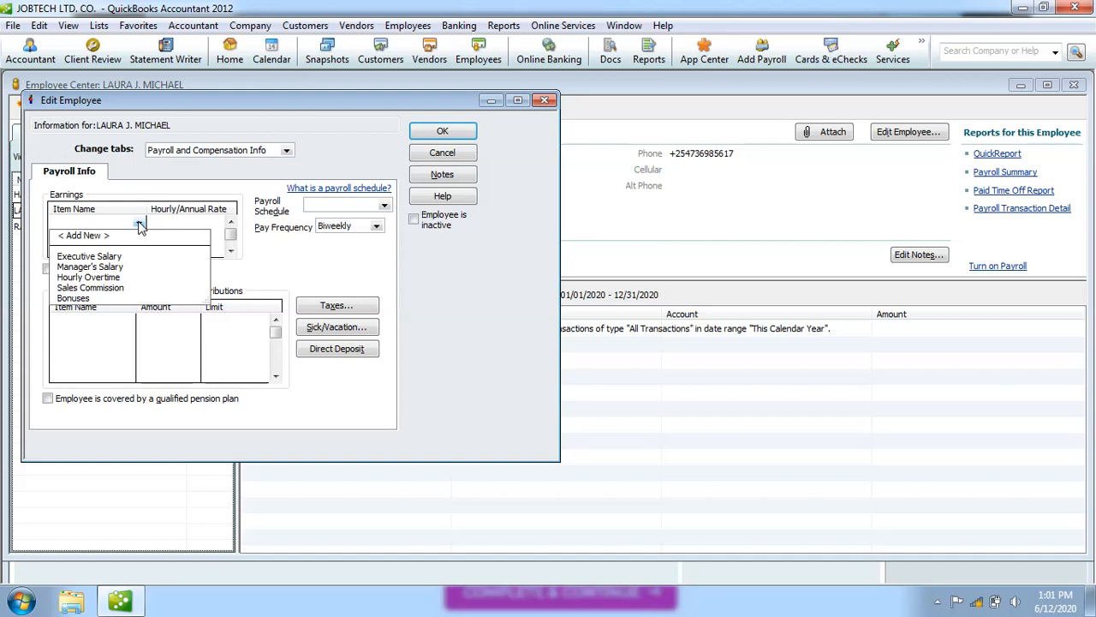
pyautogui.click(121, 289)
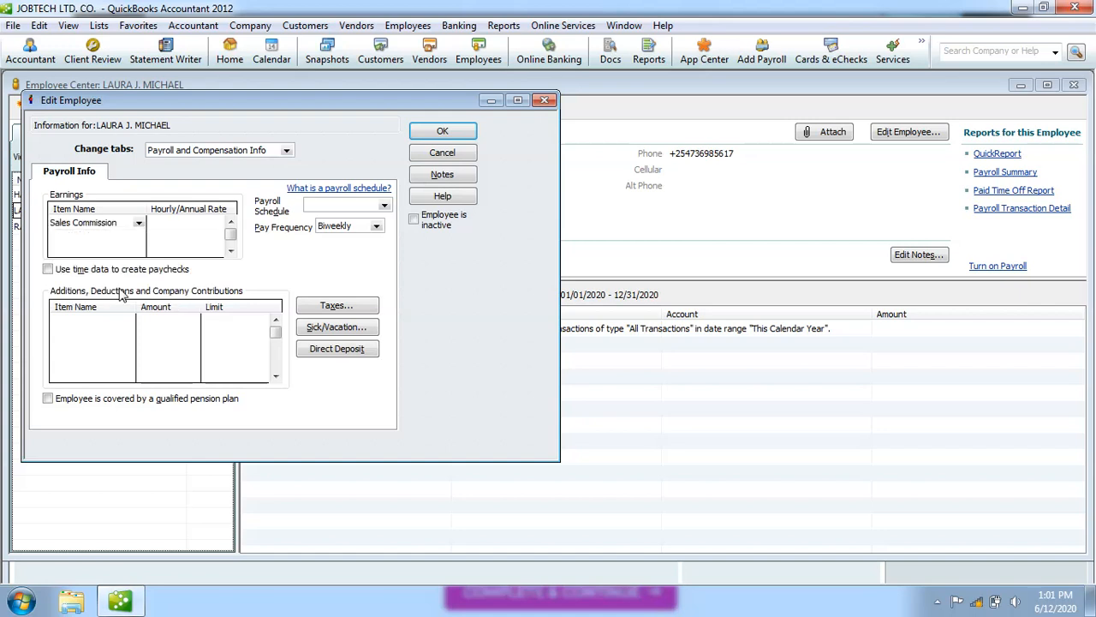
# Enter a 10.0% Sales Commission rate and set the pay frequency to Monthly.
pyautogui.click(183, 224)
pyautogui.click(377, 228)
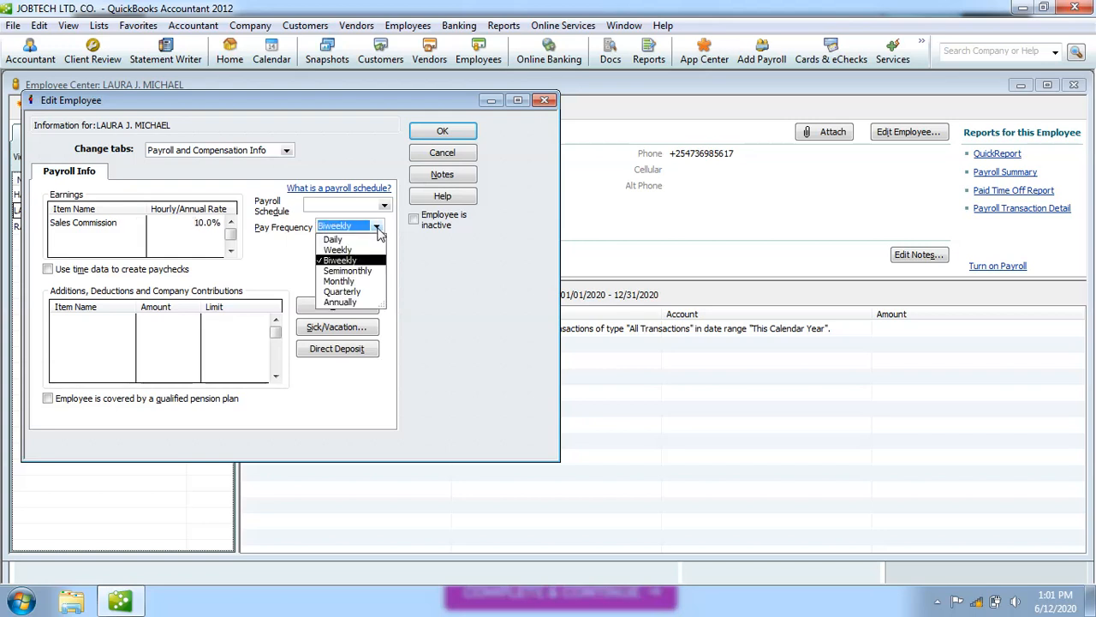
pyautogui.click(360, 283)
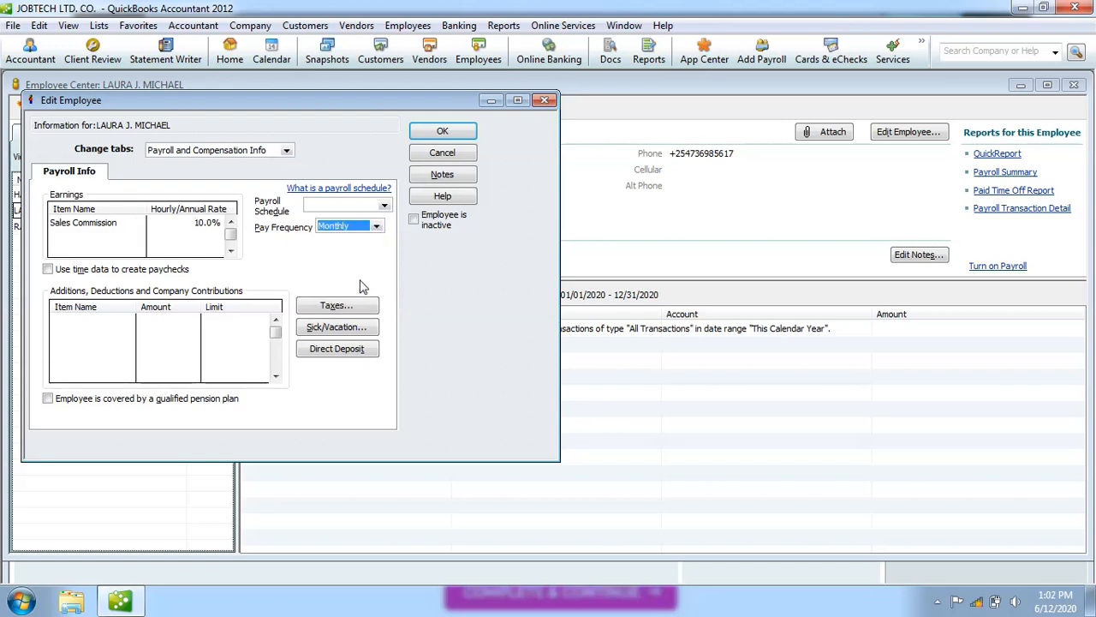
# Assign the Monthly payroll schedule and save the employee's record.
pyautogui.click(386, 210)
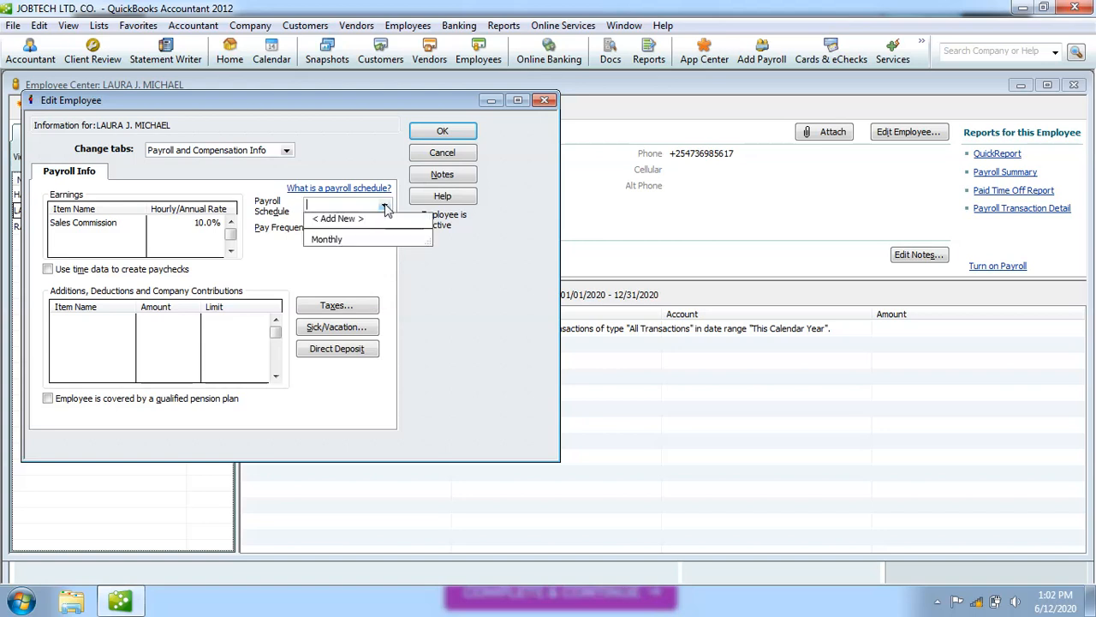
pyautogui.click(341, 243)
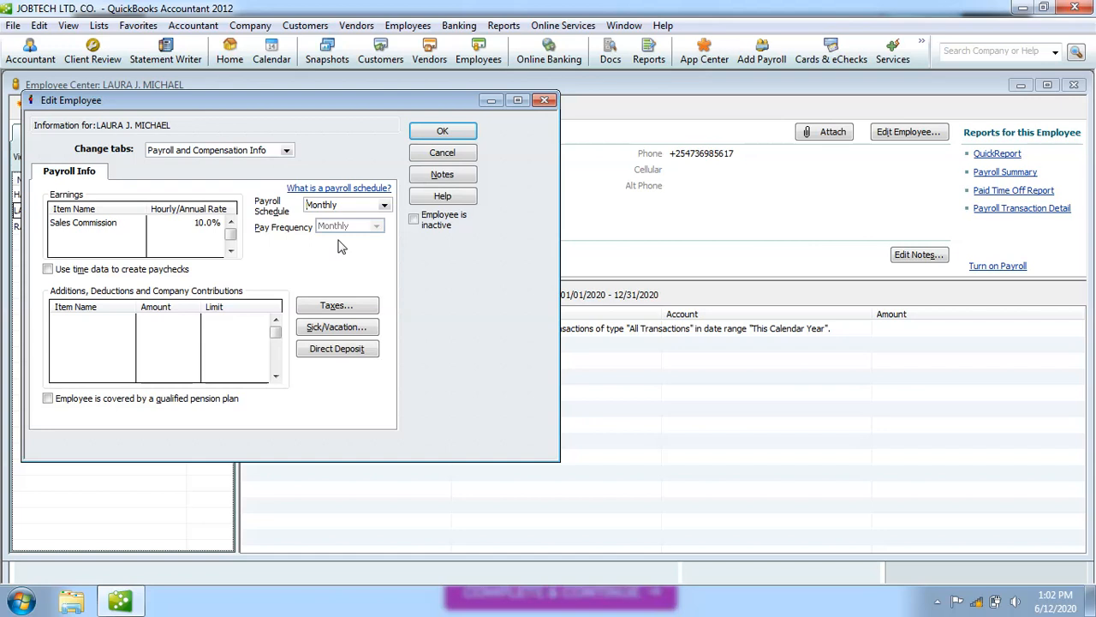
pyautogui.click(444, 132)
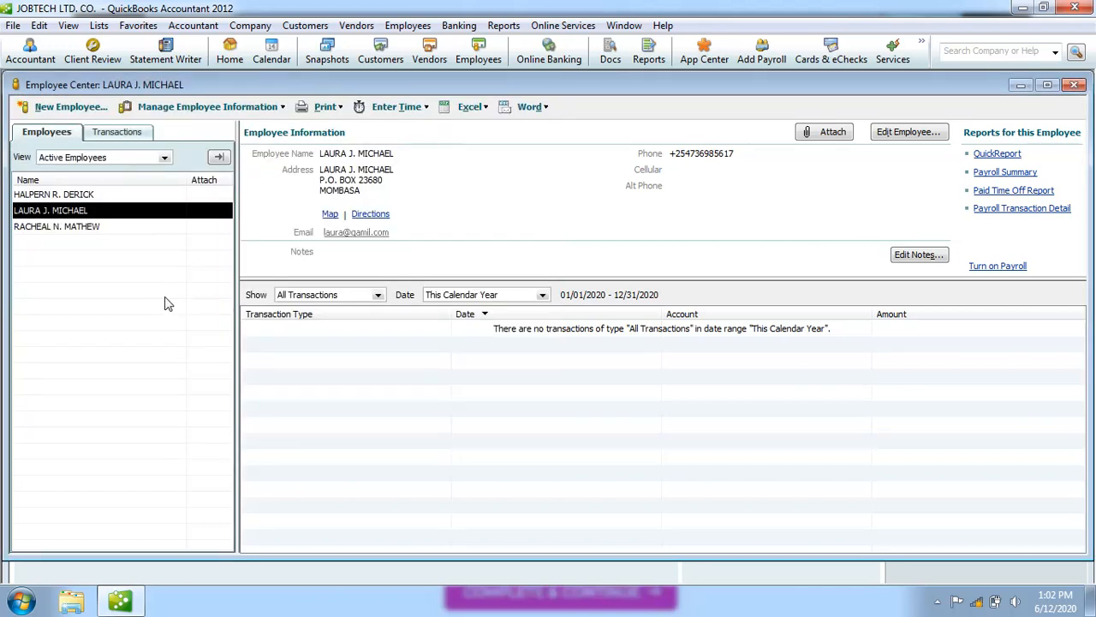
# Open the third employee's record at its Payroll and Compensation Info section.
pyautogui.click(101, 229)
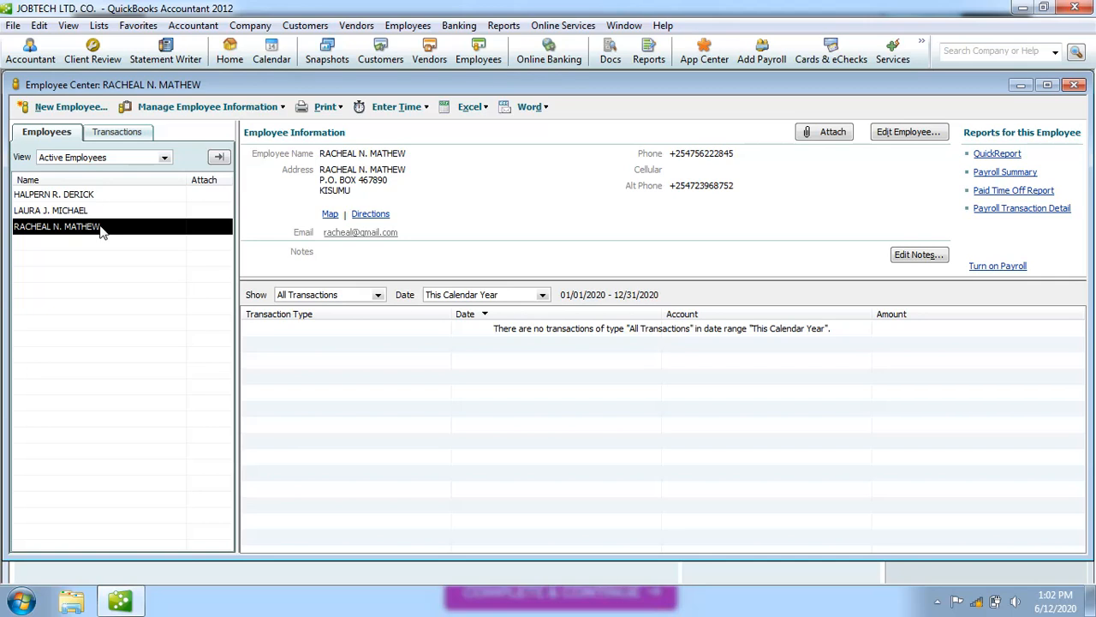
pyautogui.doubleClick(101, 230)
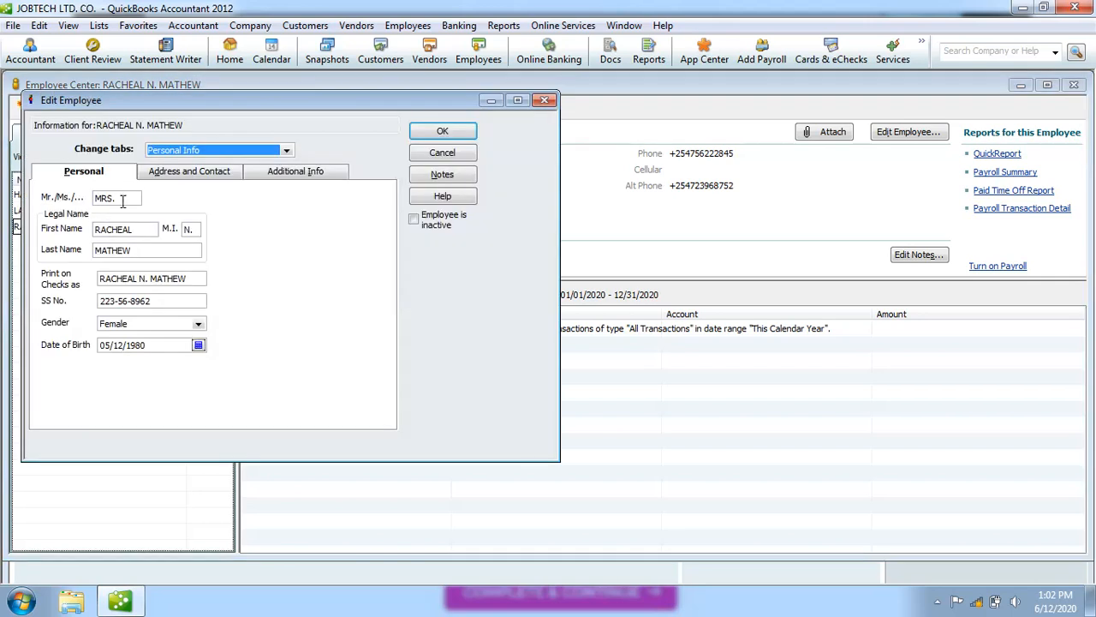
pyautogui.click(287, 152)
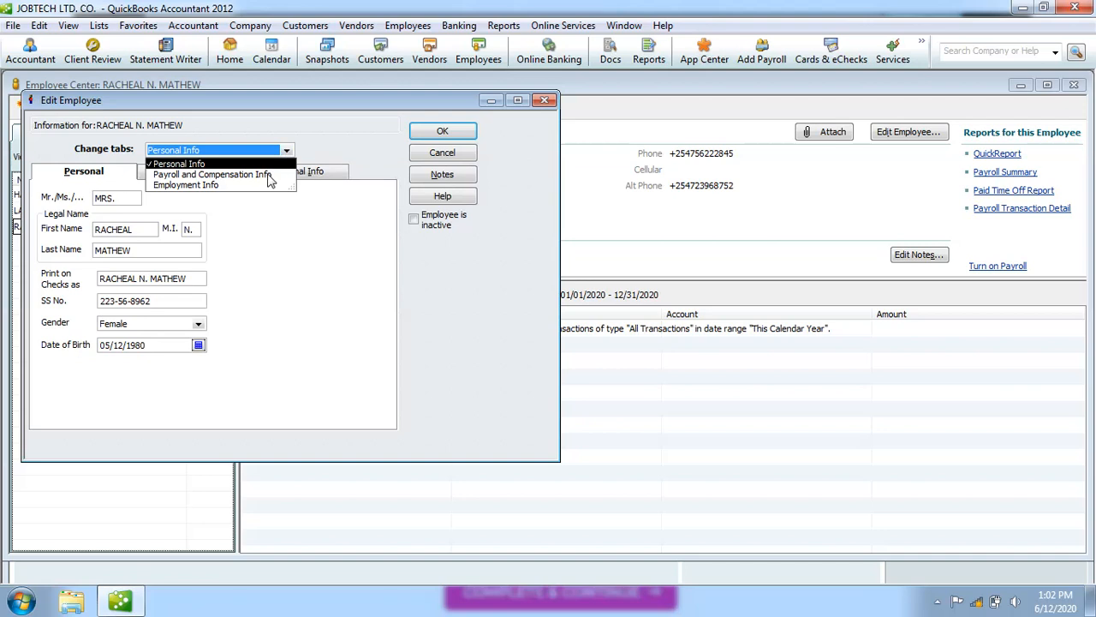
pyautogui.click(269, 174)
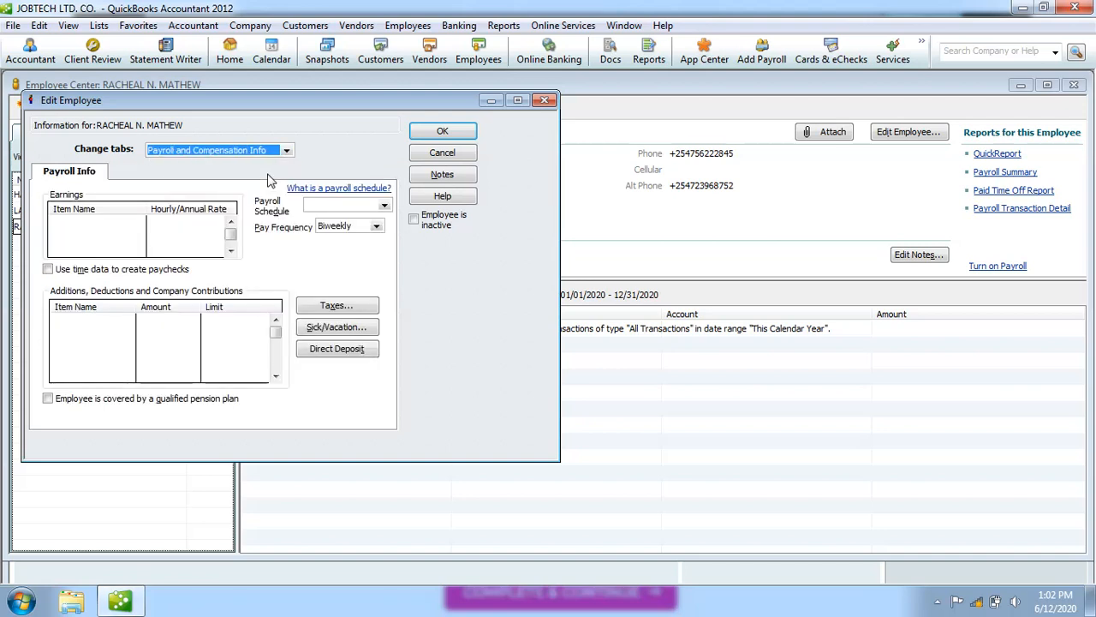
# Add Hourly Overtime as the third employee's earnings item and choose Weekly pay frequency.
pyautogui.click(126, 223)
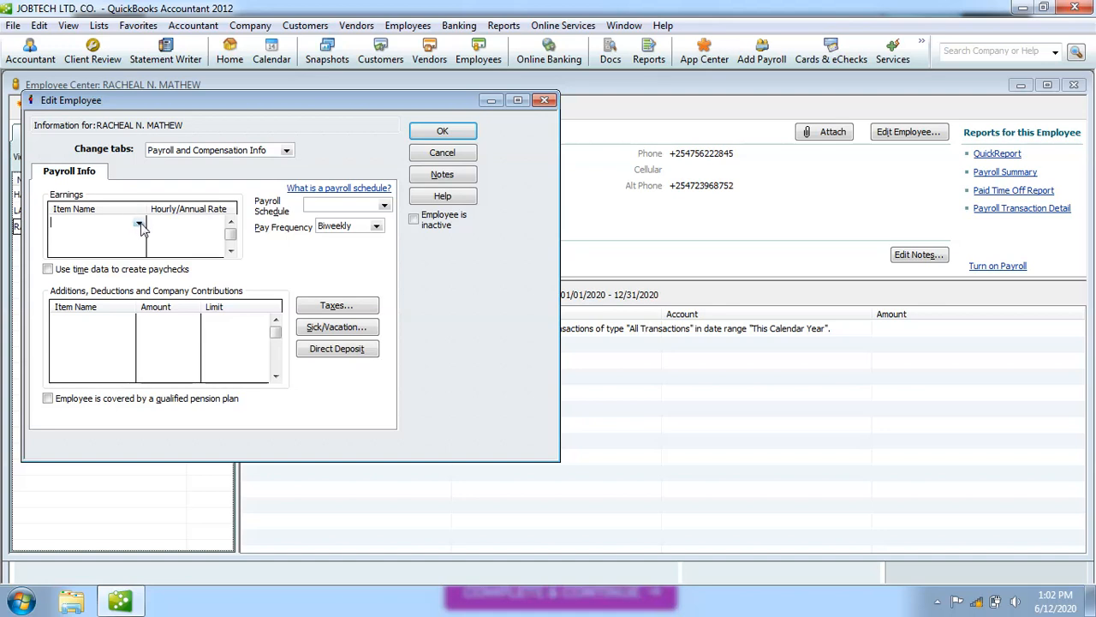
pyautogui.click(139, 224)
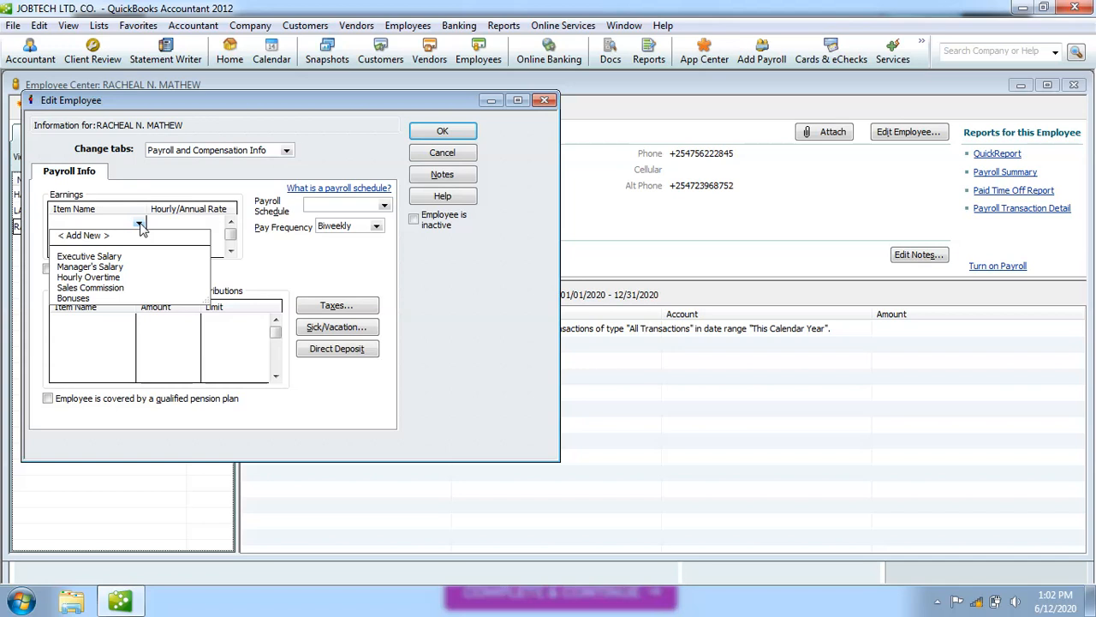
pyautogui.click(115, 280)
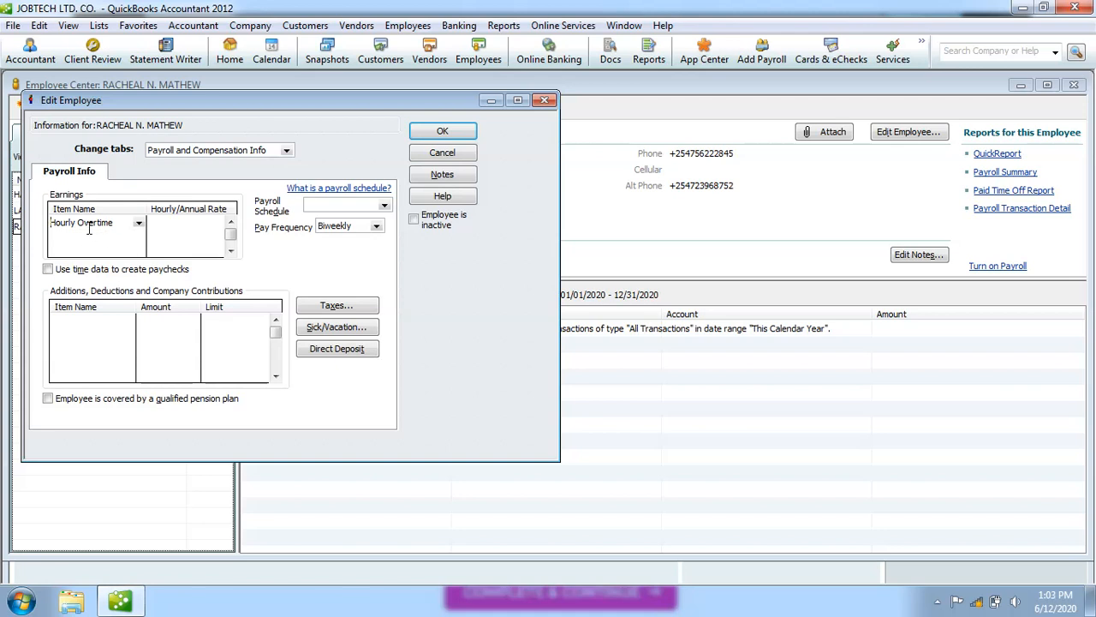
pyautogui.click(377, 227)
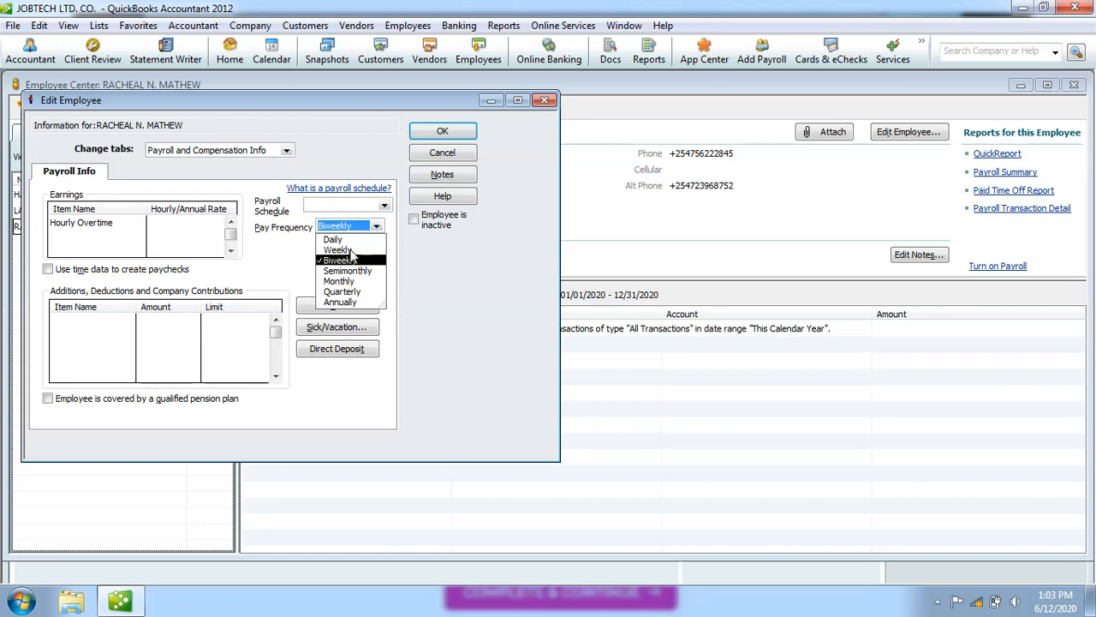
pyautogui.click(351, 250)
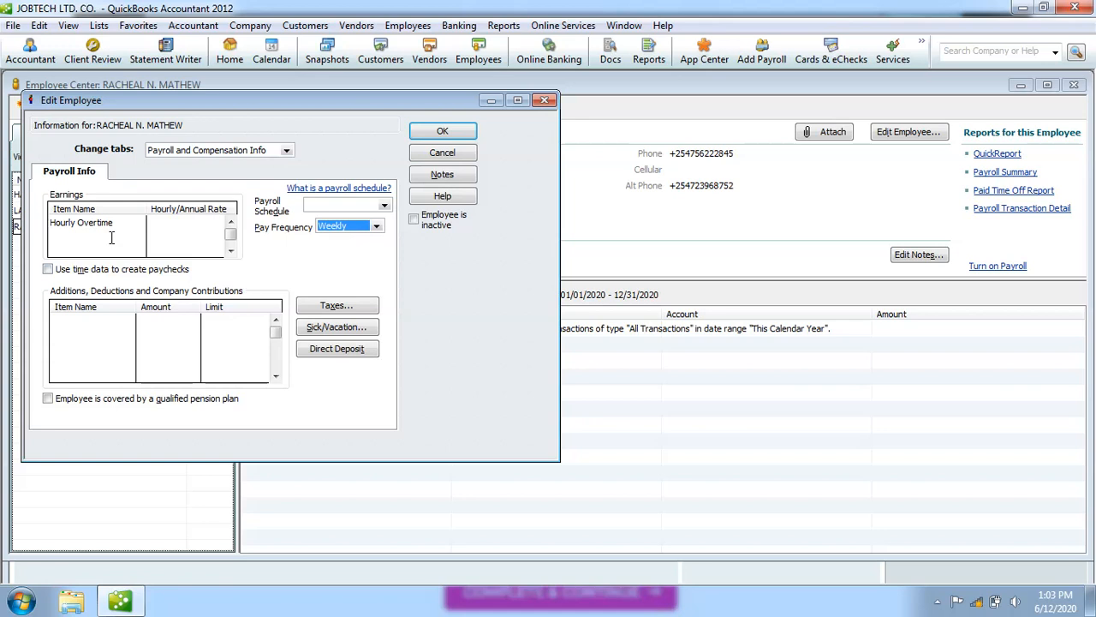
# Choose < Add New > from the Payroll Schedule list to begin a new schedule.
pyautogui.click(385, 207)
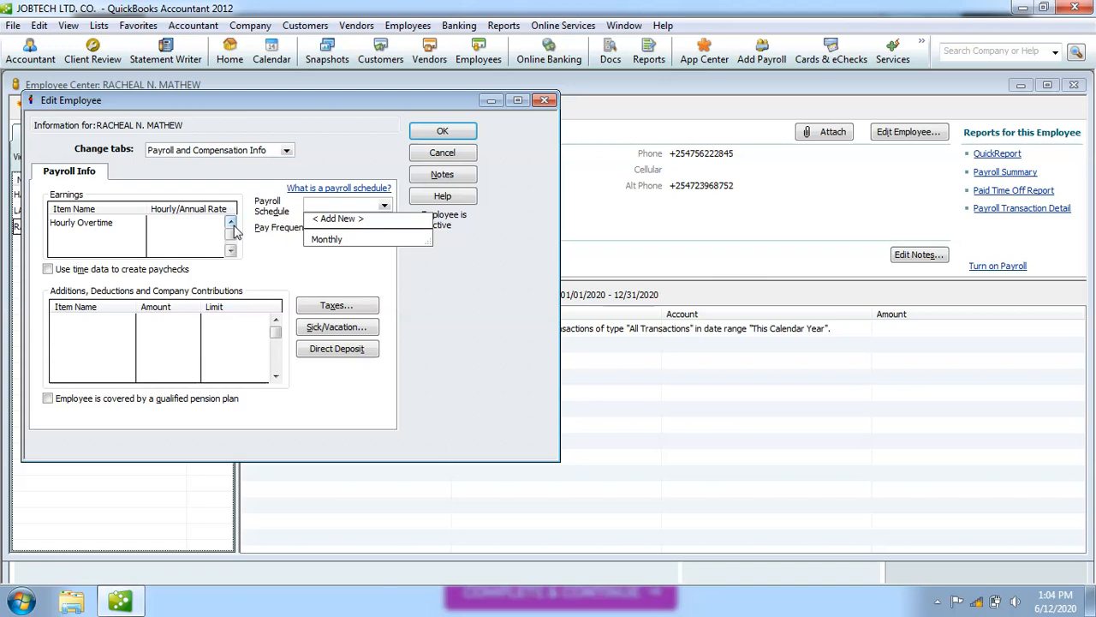
pyautogui.click(302, 273)
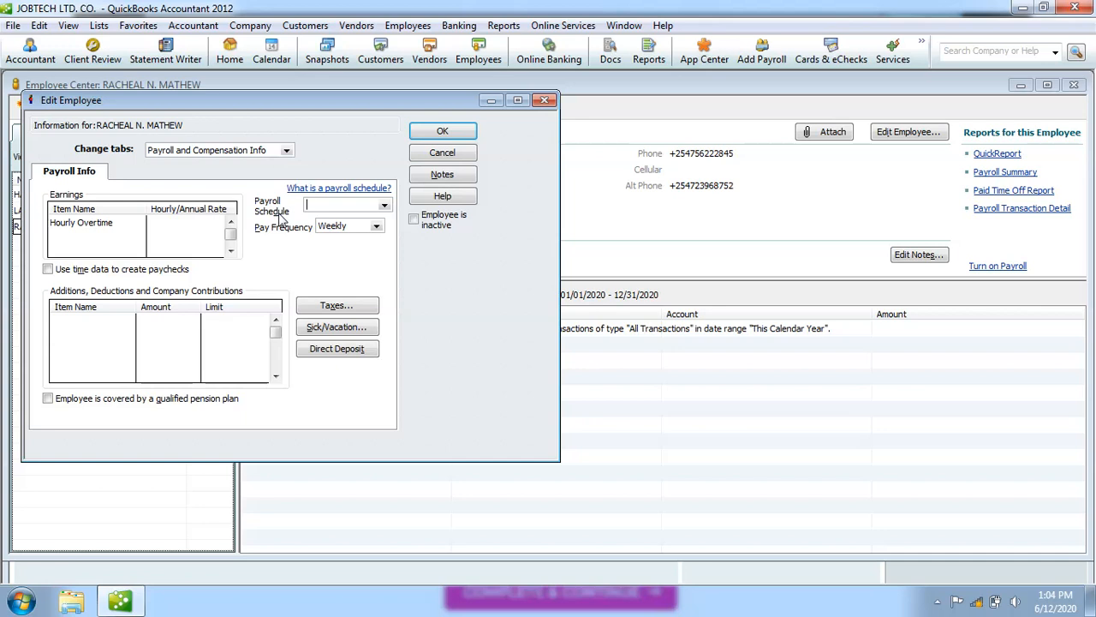
pyautogui.click(384, 206)
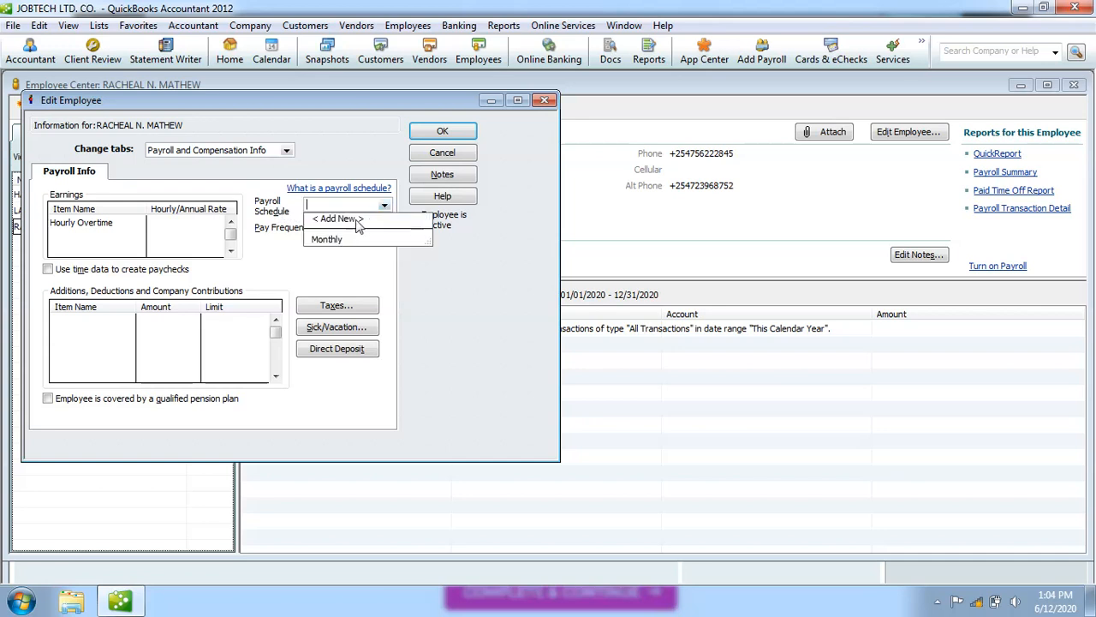
pyautogui.click(358, 220)
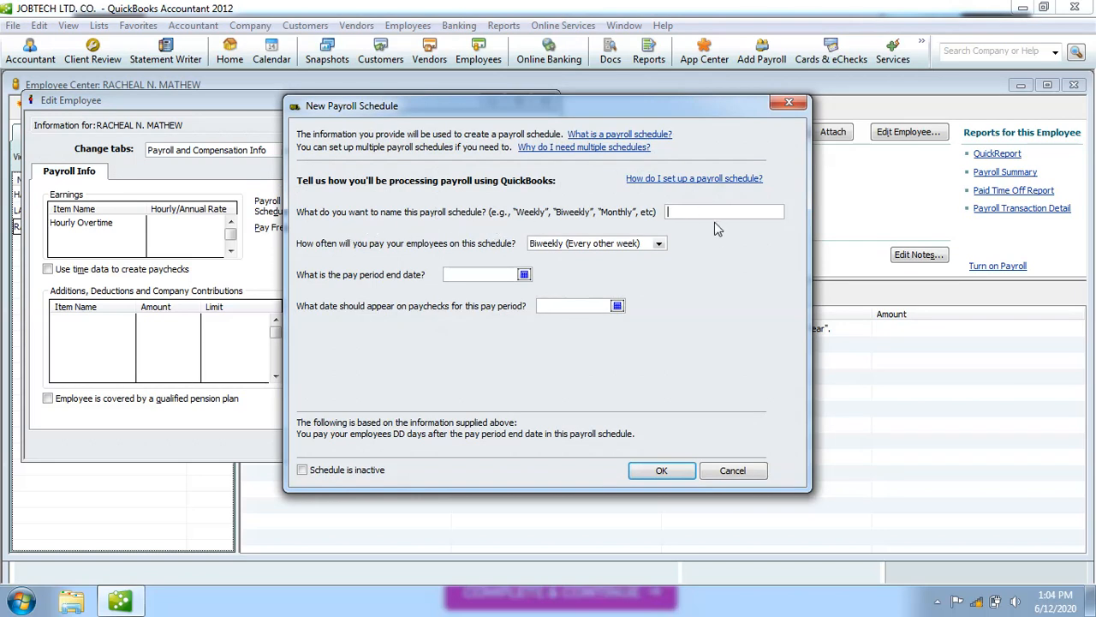
# Name the new payroll schedule 'Weekly' and set its pay frequency to Weekly.
pyautogui.write('Weekly')
pyautogui.click(660, 246)
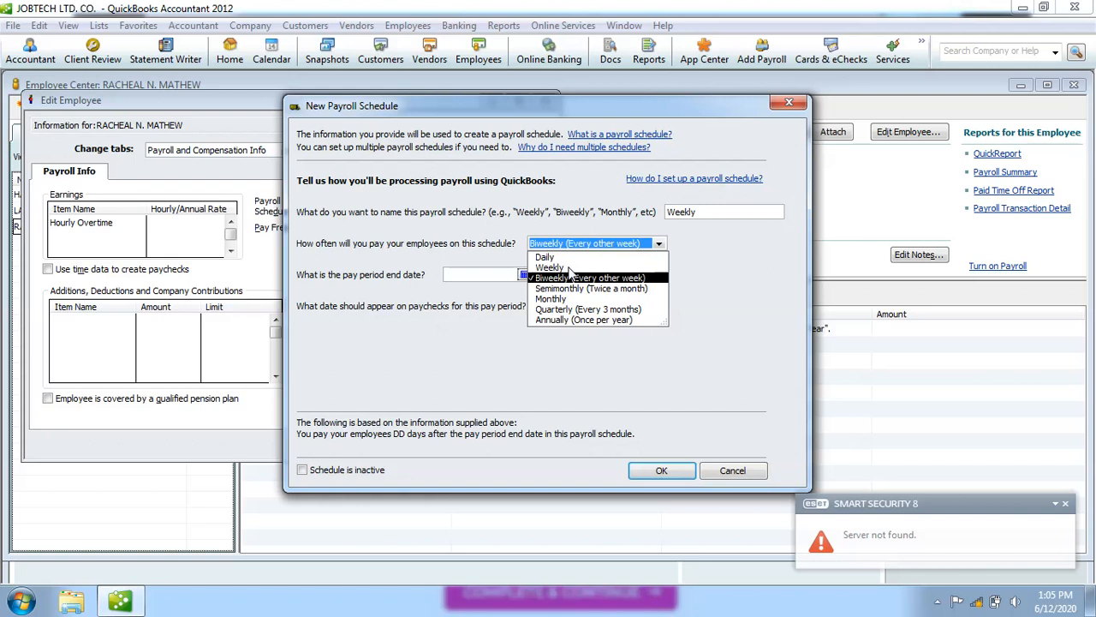
pyautogui.click(1068, 508)
pyautogui.click(1066, 506)
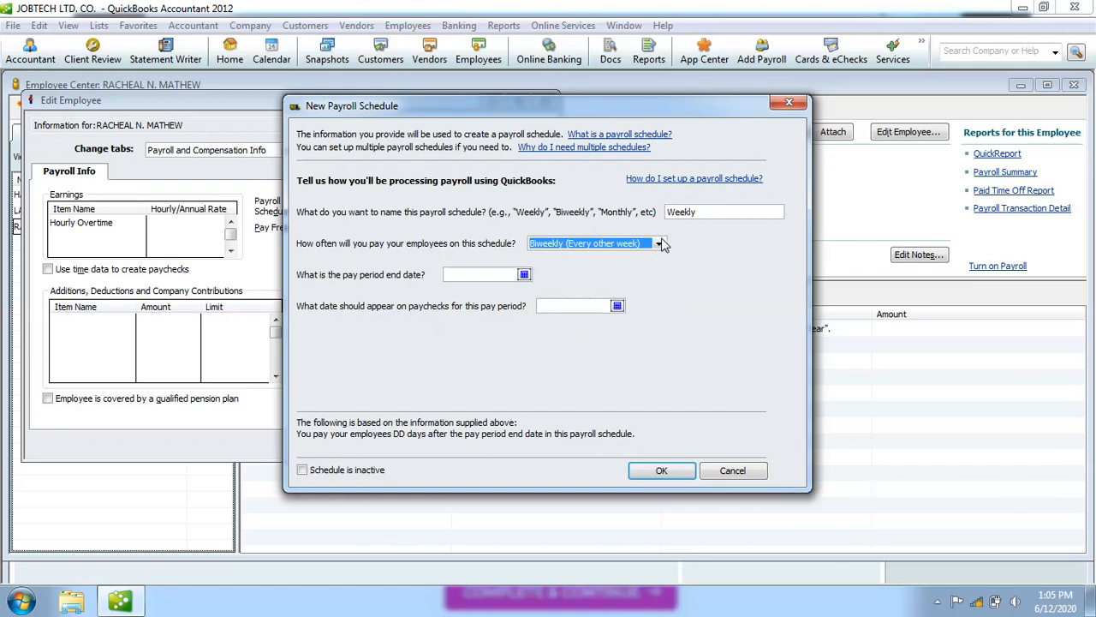
pyautogui.click(660, 244)
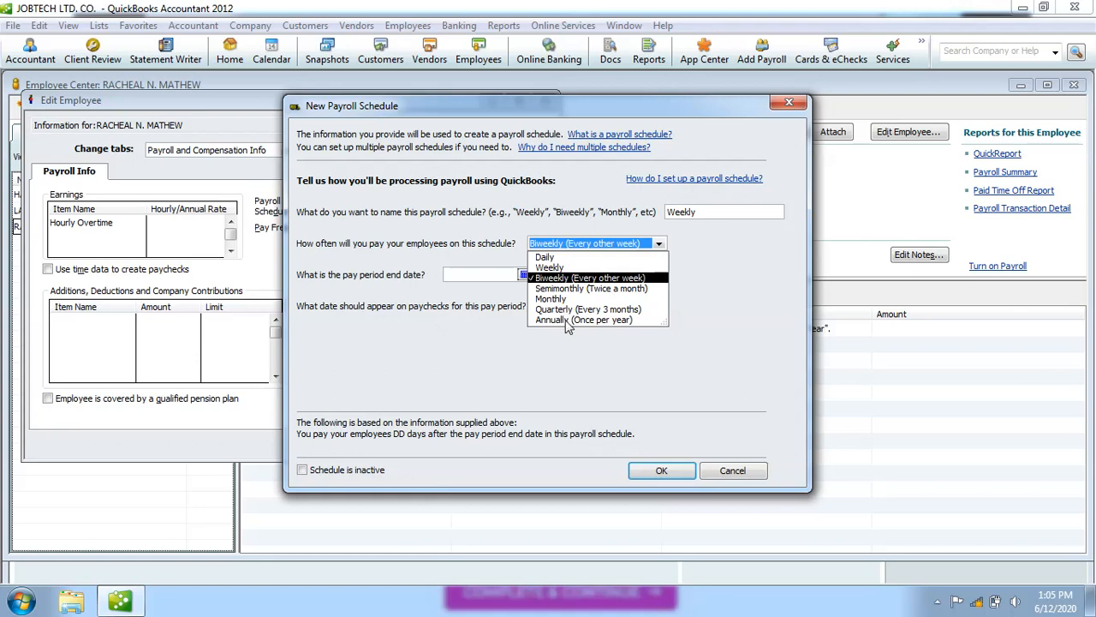
pyautogui.click(557, 271)
pyautogui.click(557, 269)
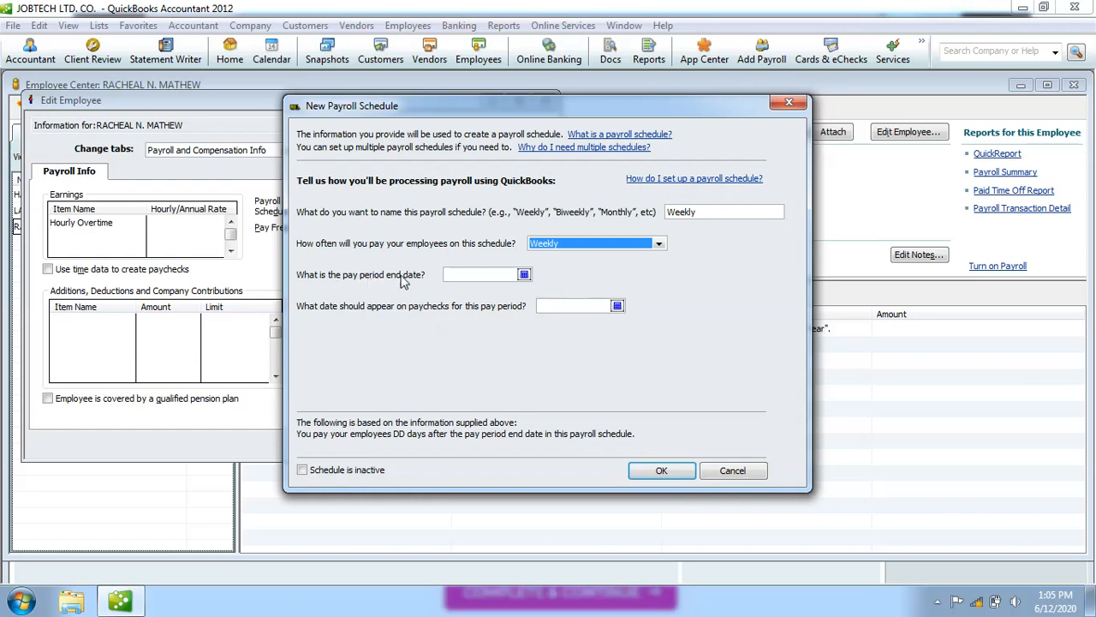
# Set the schedule's pay period end date to 06/19/2020, keeping weekly frequency.
pyautogui.click(524, 274)
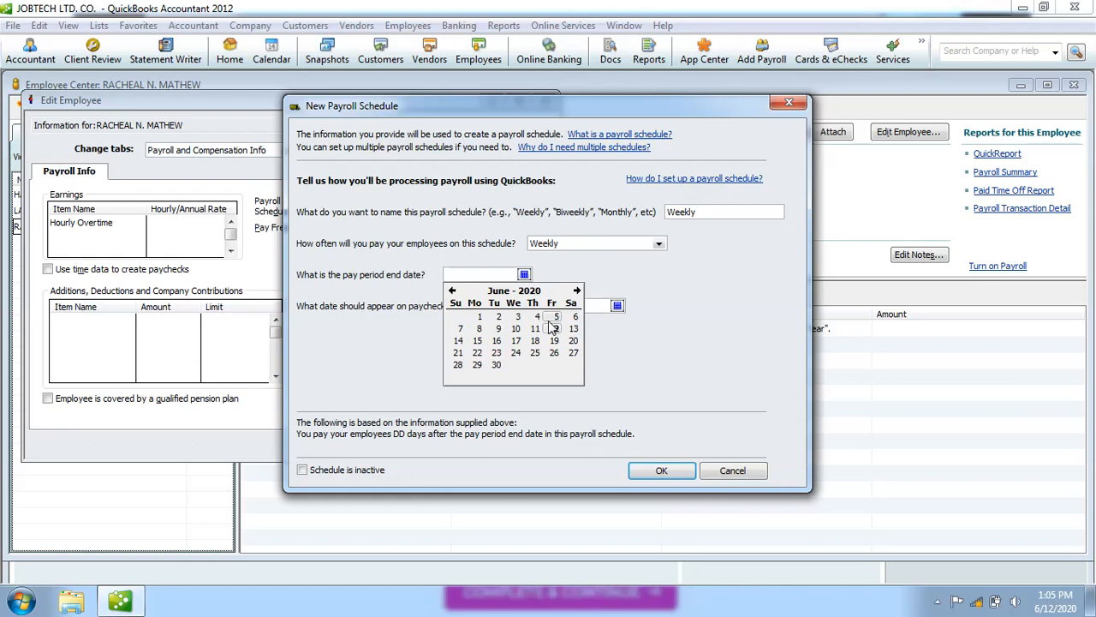
pyautogui.click(557, 271)
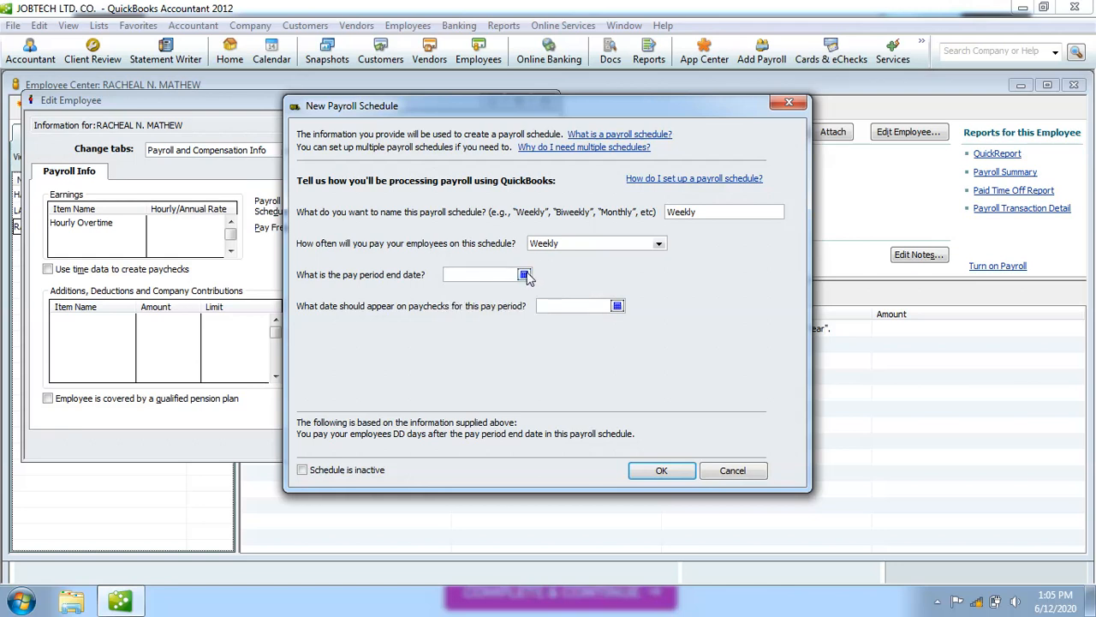
pyautogui.click(524, 274)
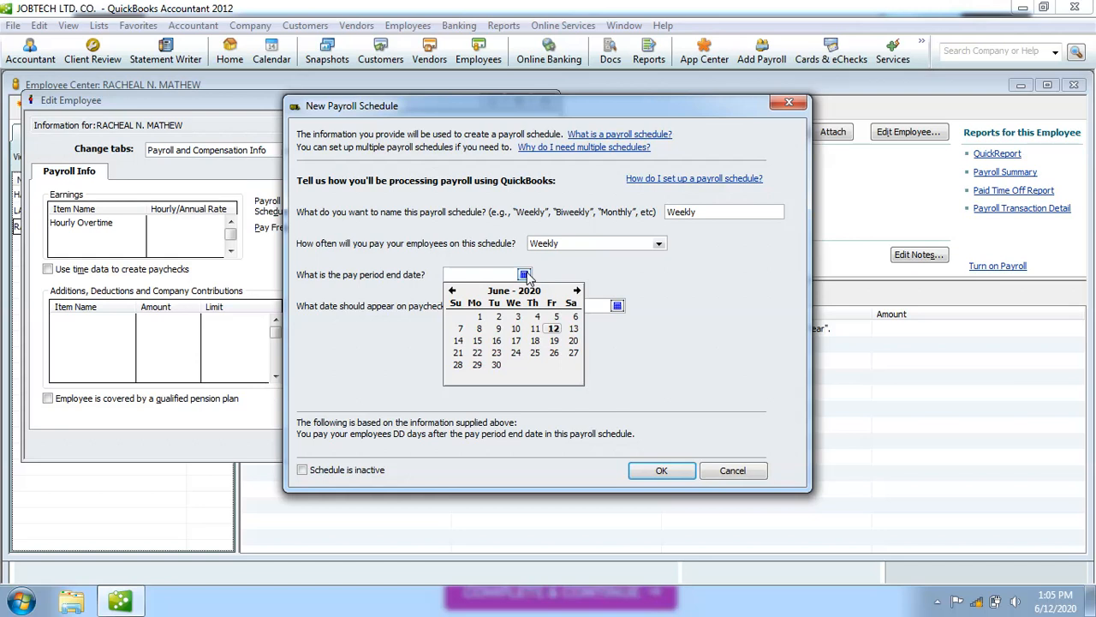
pyautogui.click(659, 243)
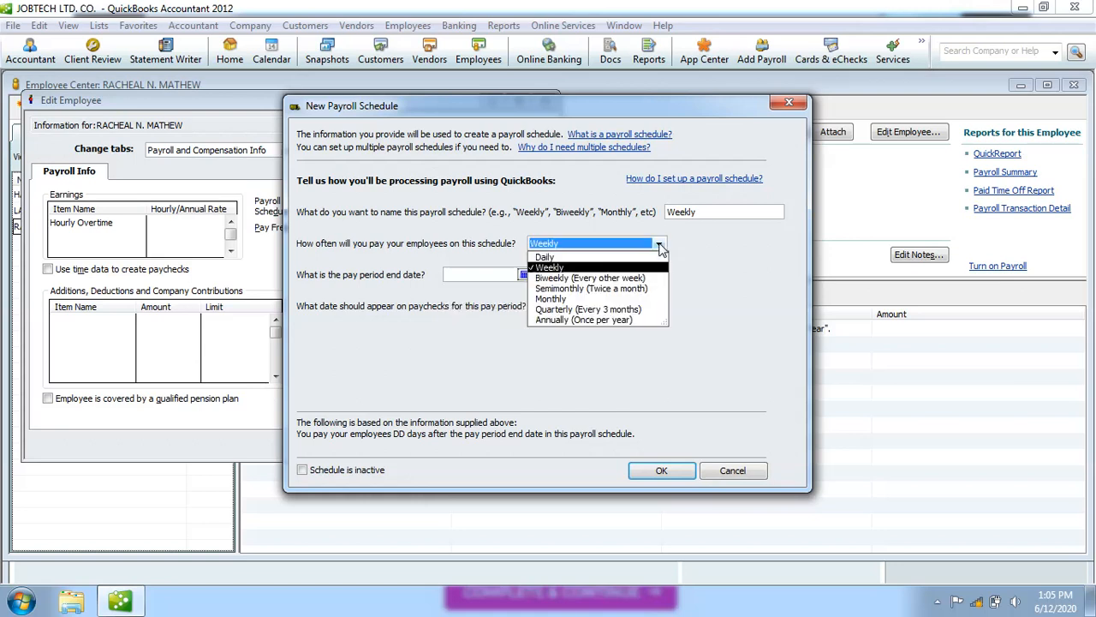
pyautogui.click(611, 278)
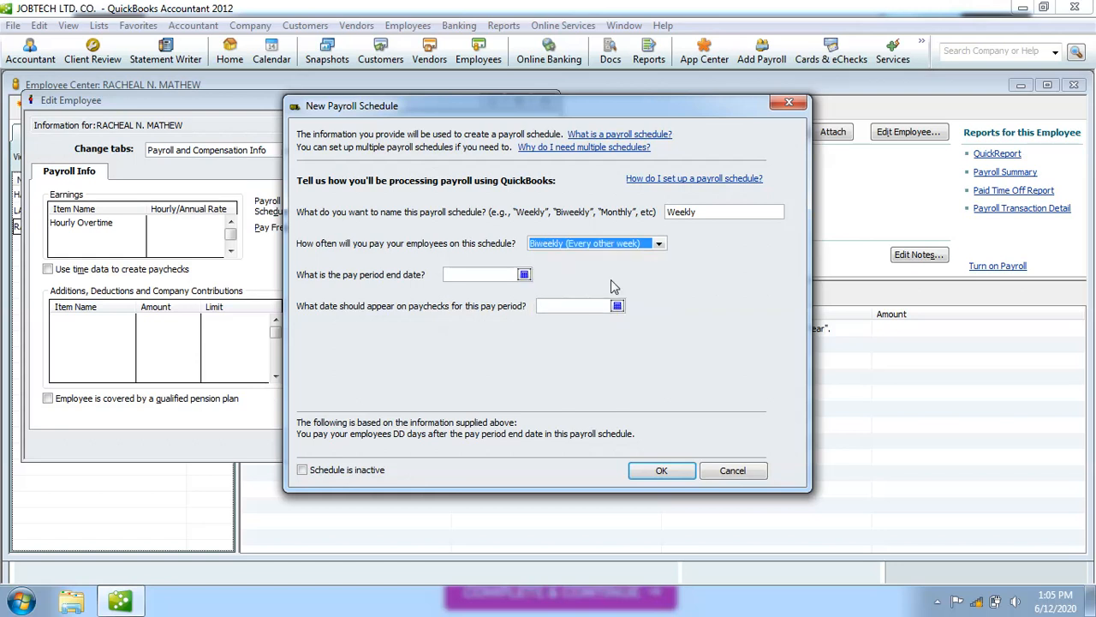
pyautogui.click(524, 275)
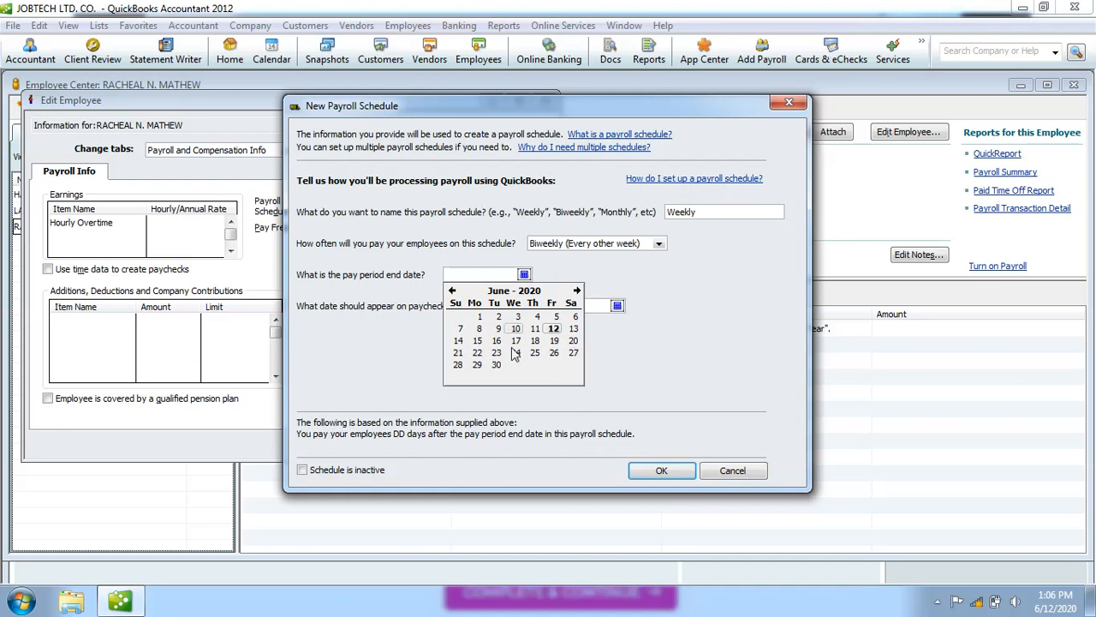
pyautogui.click(555, 354)
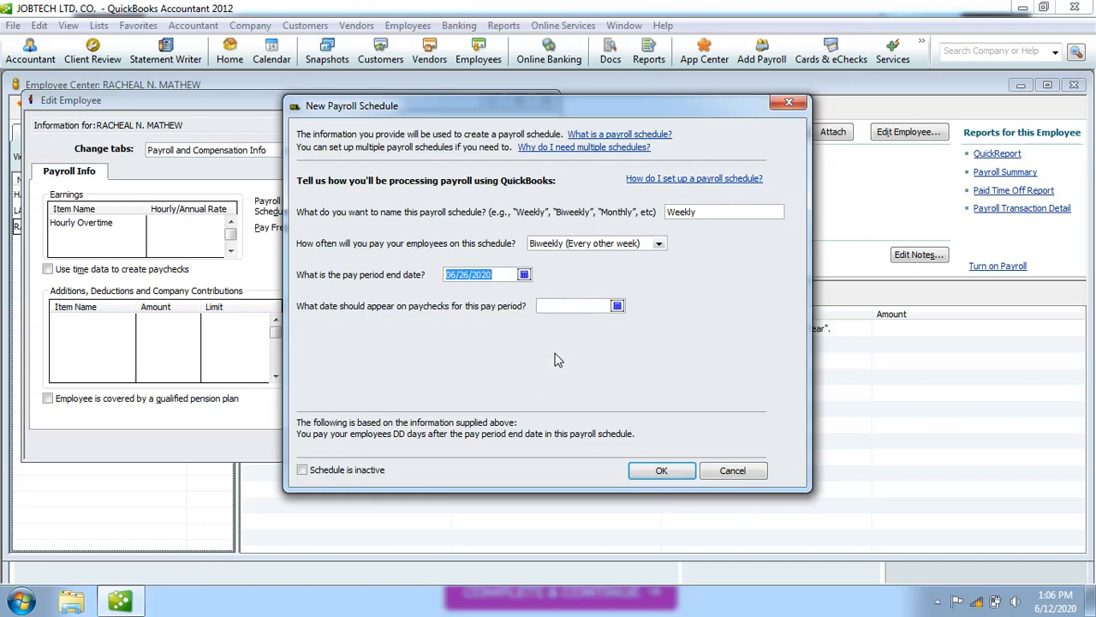
pyautogui.click(658, 244)
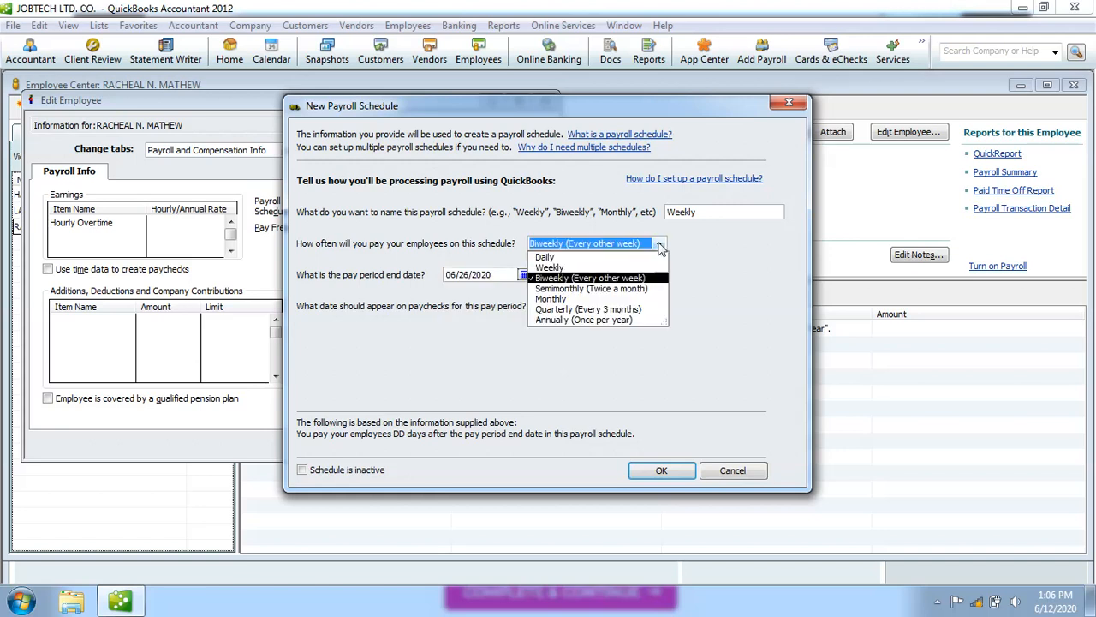
pyautogui.click(563, 268)
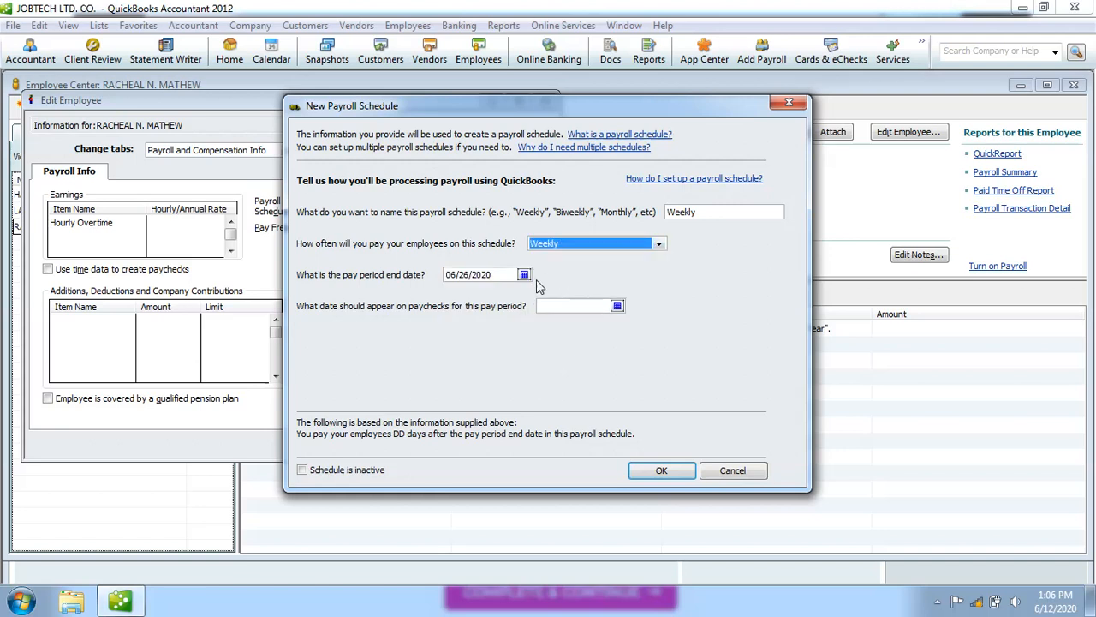
pyautogui.click(524, 274)
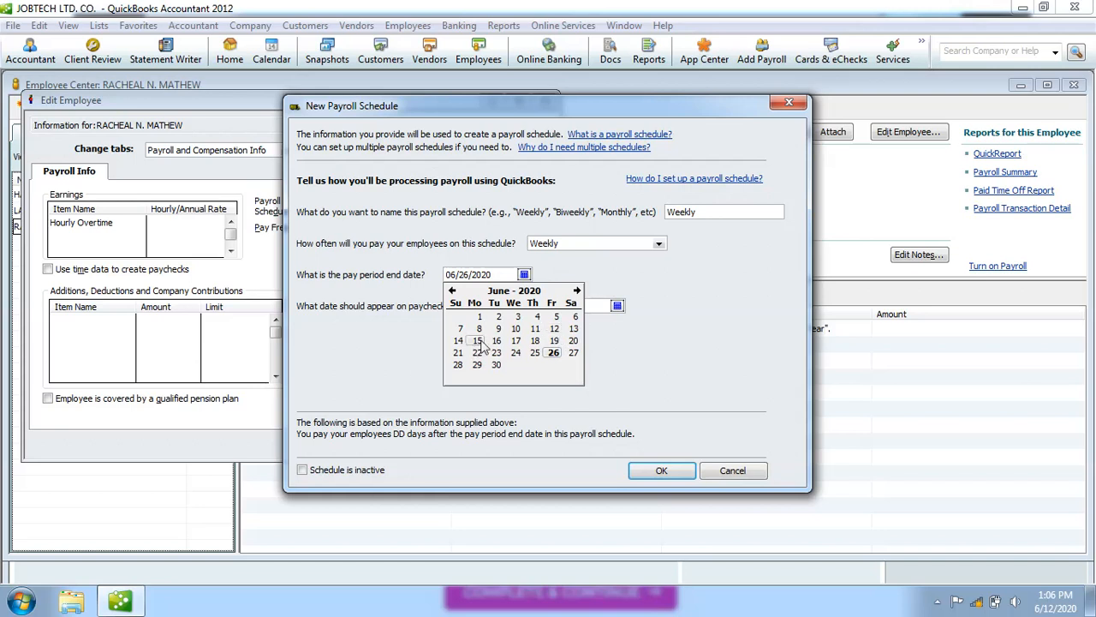
pyautogui.click(555, 341)
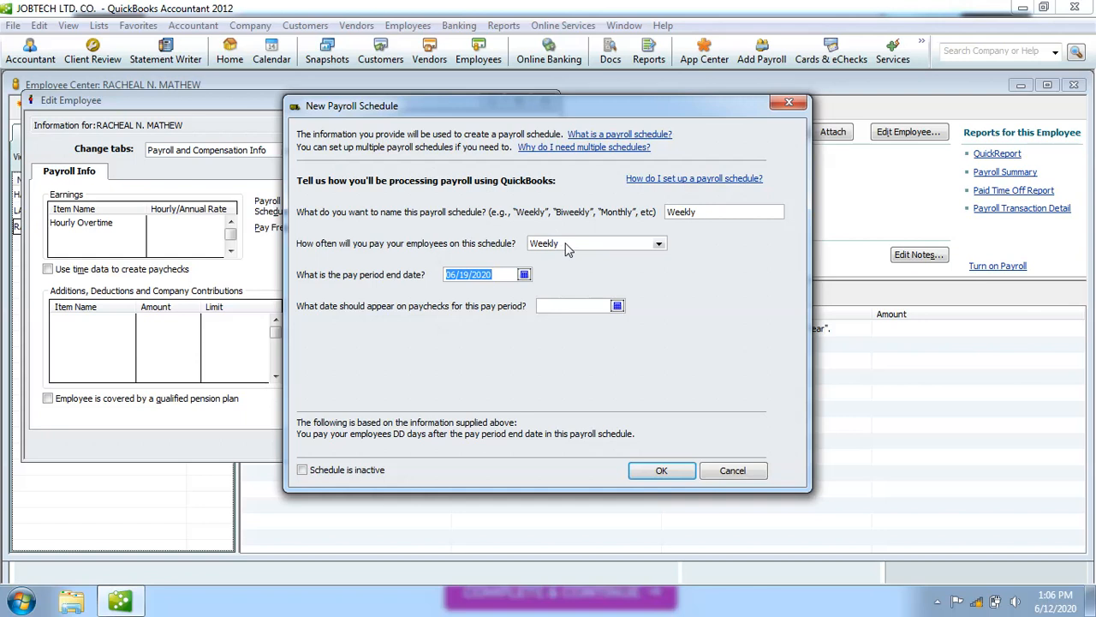
pyautogui.click(493, 274)
# Pick 06/19/2020 from the calendar as the paycheck date.
pyautogui.click(617, 306)
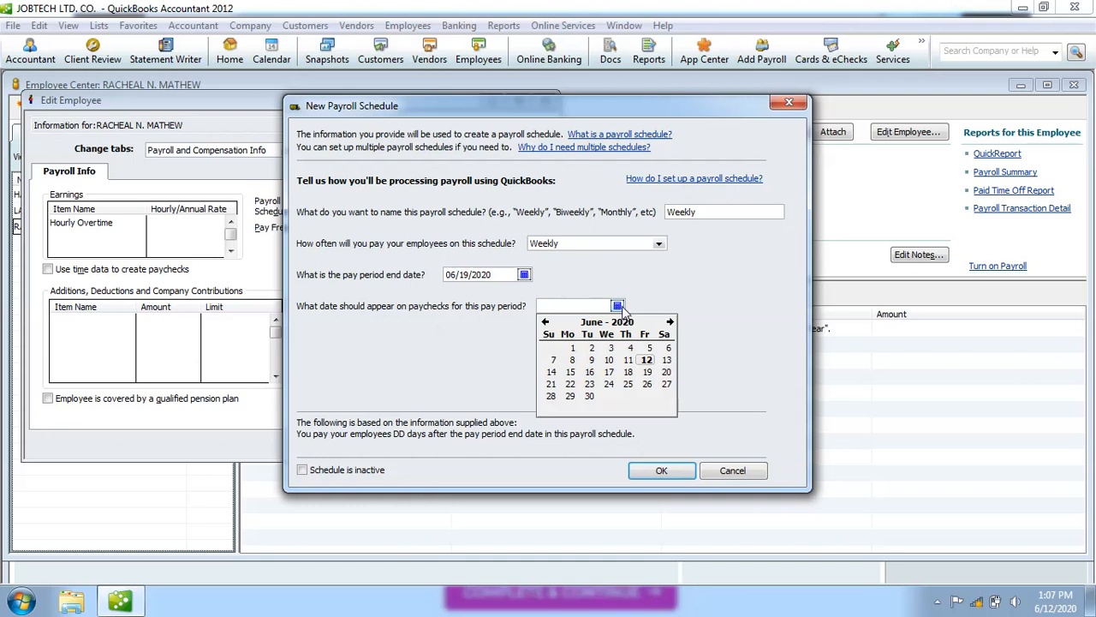
pyautogui.click(649, 375)
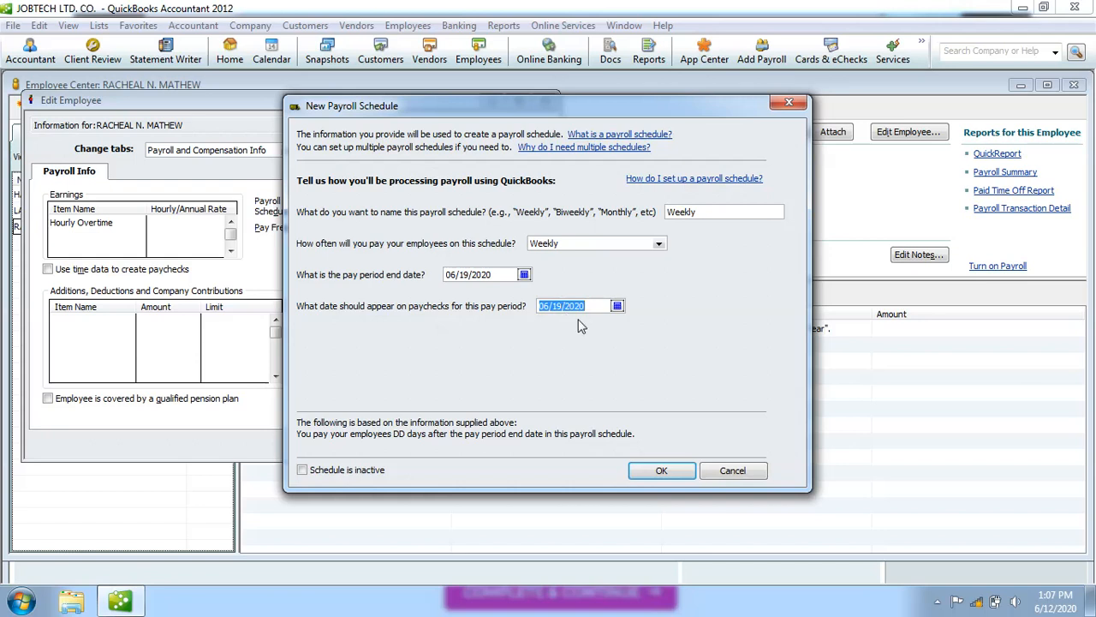
# Save the Weekly schedule and confirm the third employee's payroll info with OK.
pyautogui.click(663, 472)
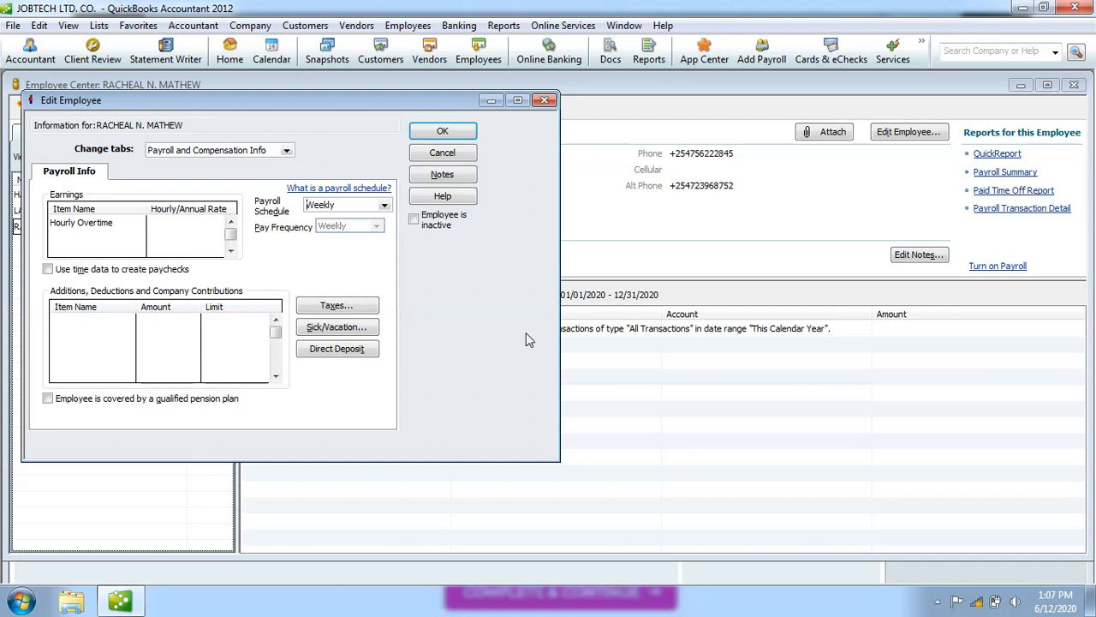
pyautogui.click(443, 133)
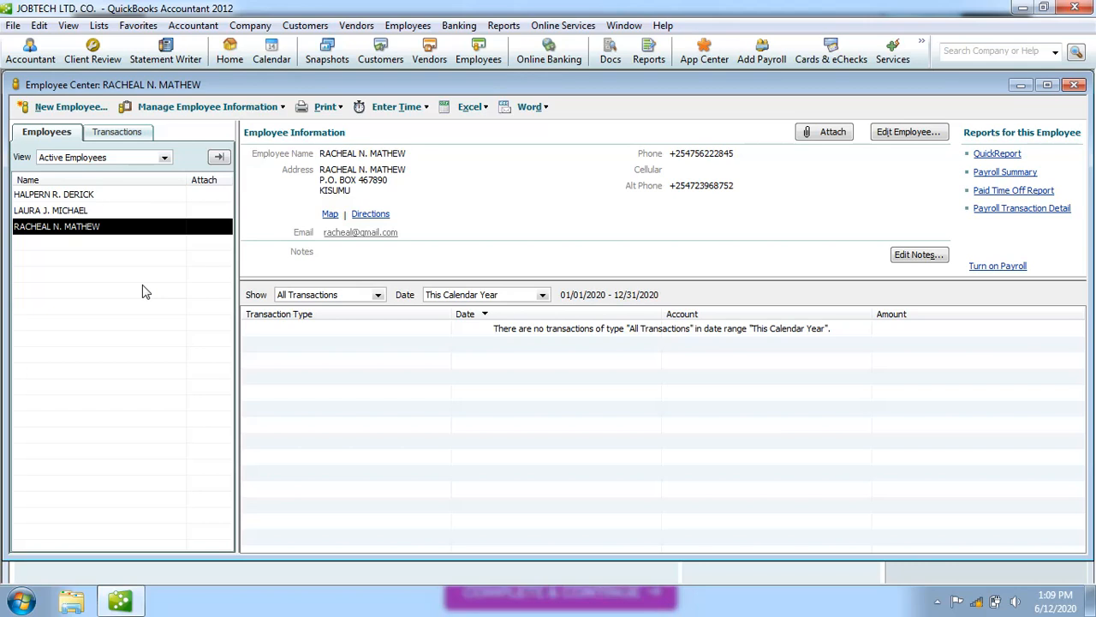
# Open the third employee's record to its Payroll and Compensation Info, showing Hourly Overtime and the Weekly schedule.
pyautogui.doubleClick(89, 226)
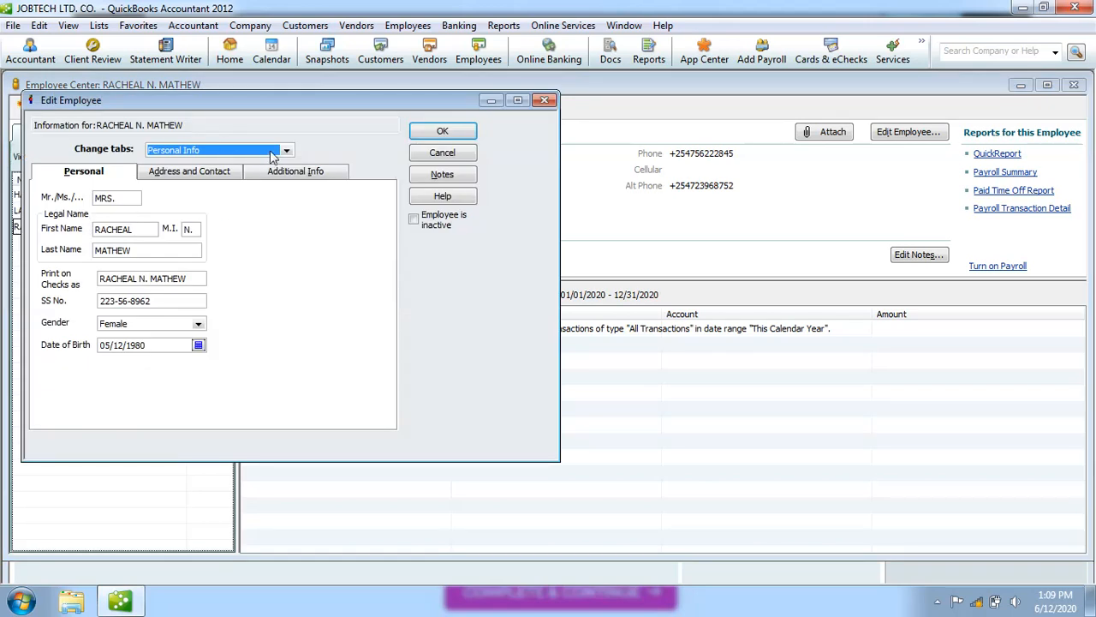
pyautogui.click(285, 151)
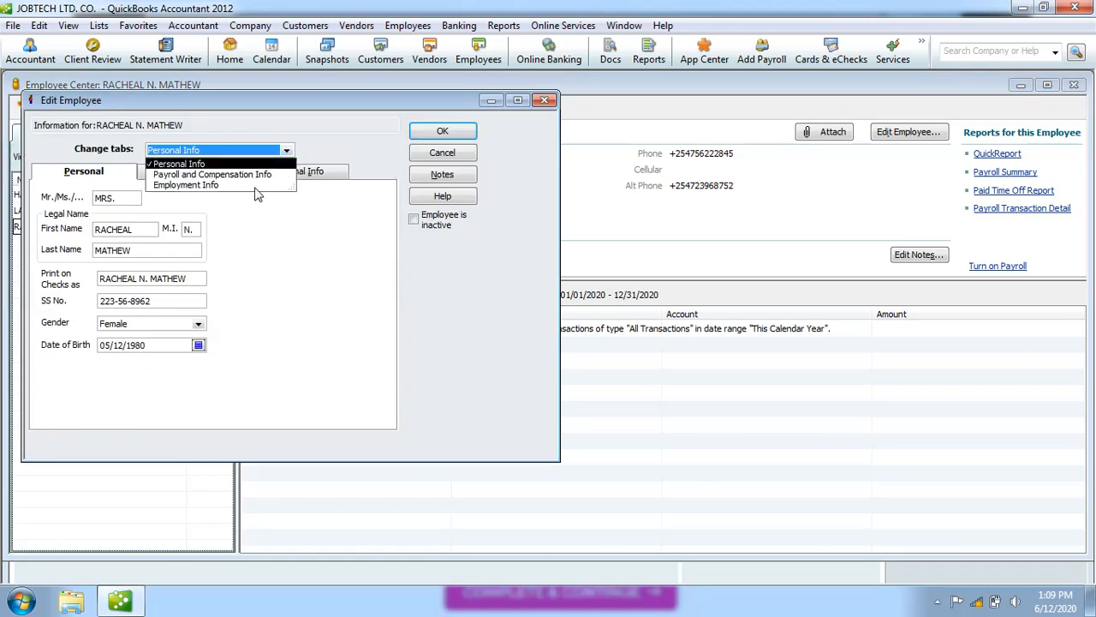
pyautogui.click(256, 175)
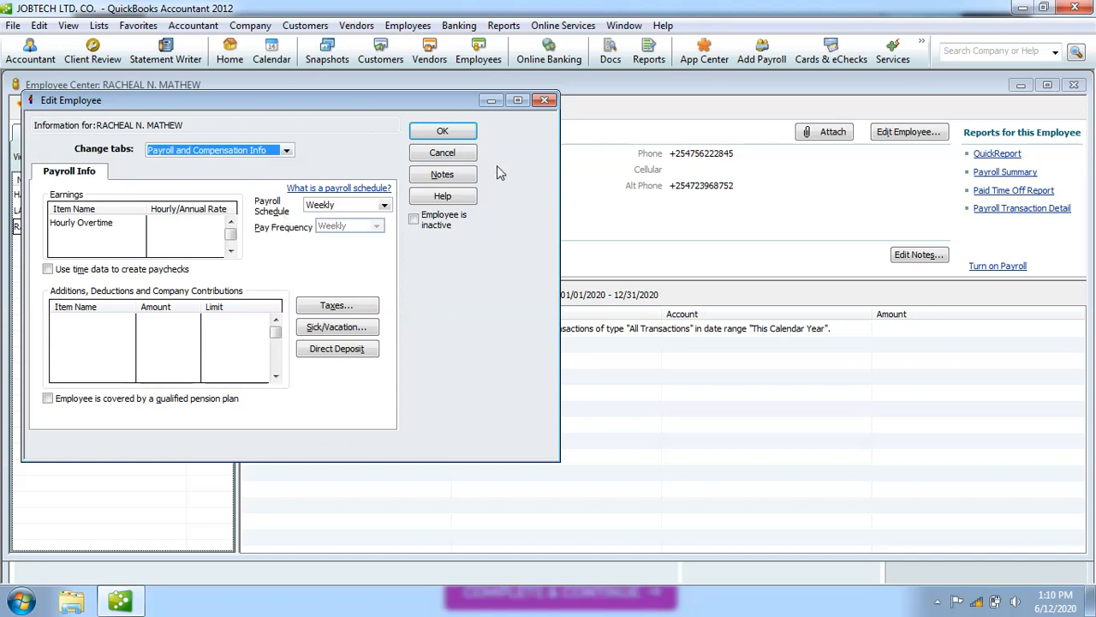
# Close the Edit Employee window to return to the Employee Center's three active employees.
pyautogui.click(545, 101)
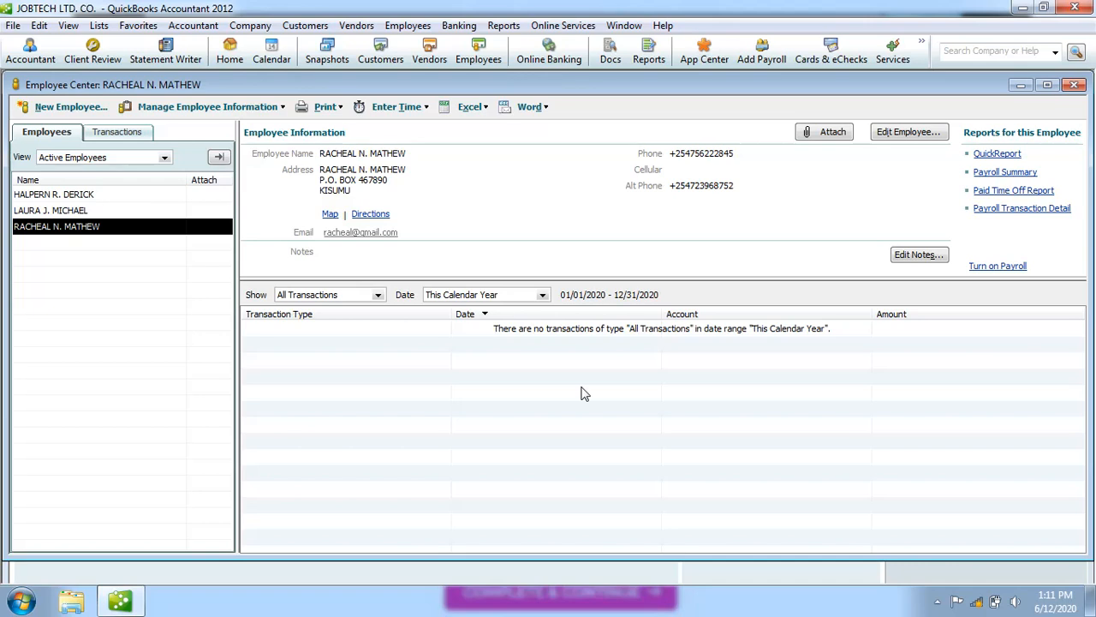
pyautogui.click(94, 197)
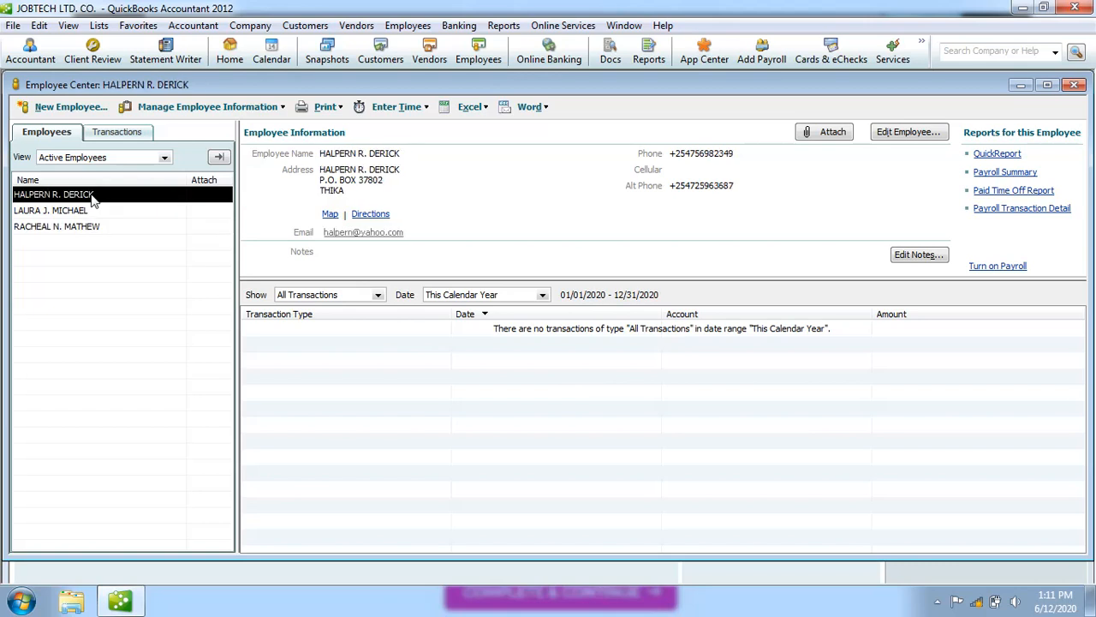
pyautogui.click(94, 211)
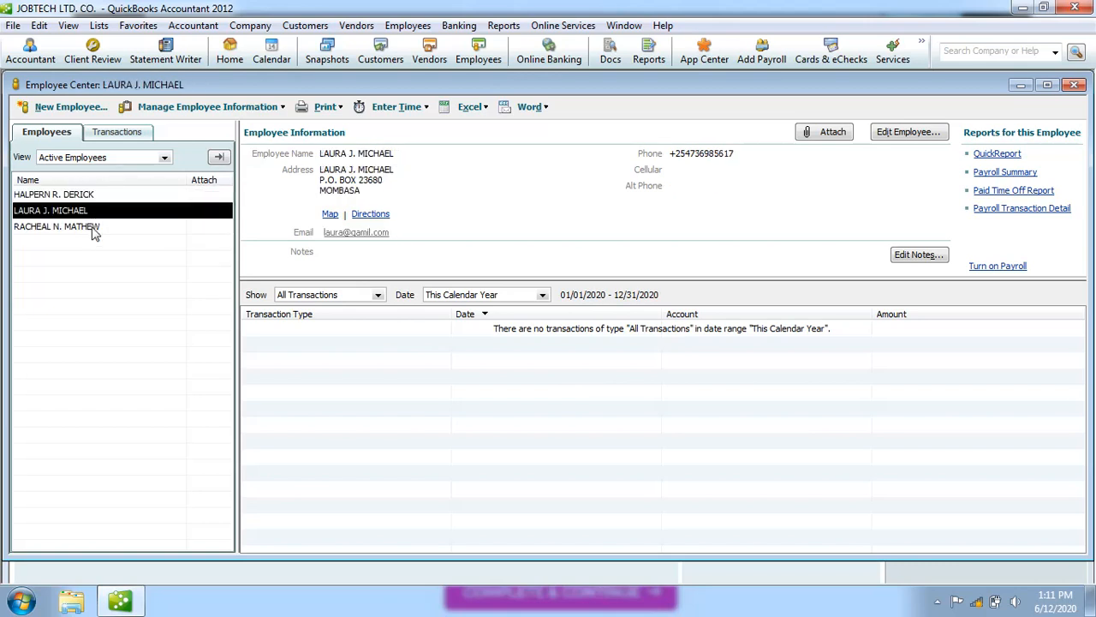
pyautogui.click(94, 228)
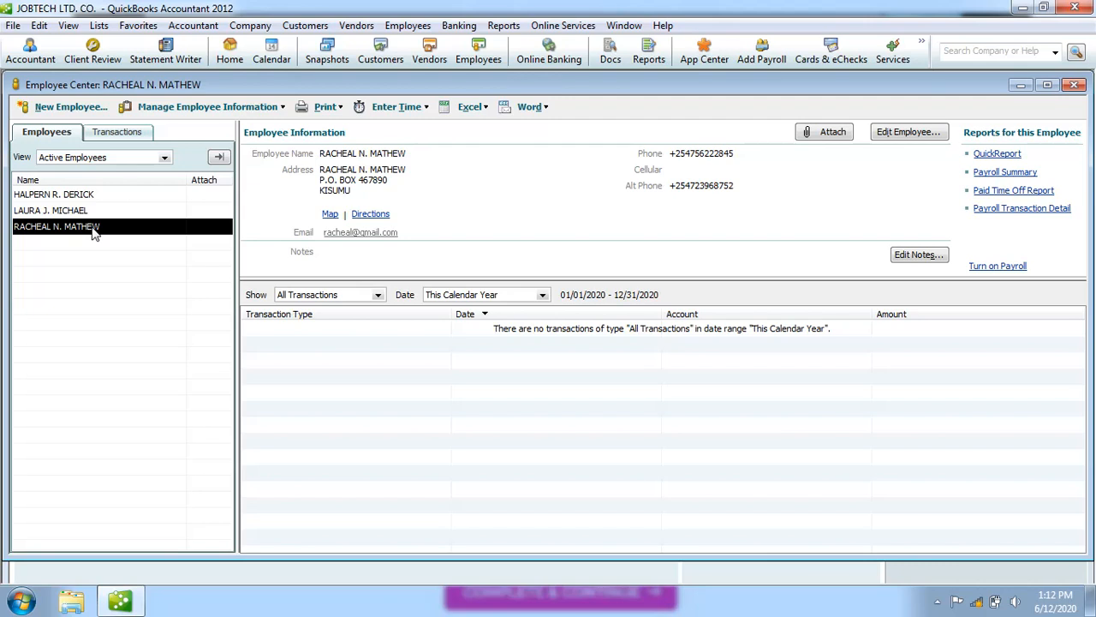
pyautogui.click(83, 214)
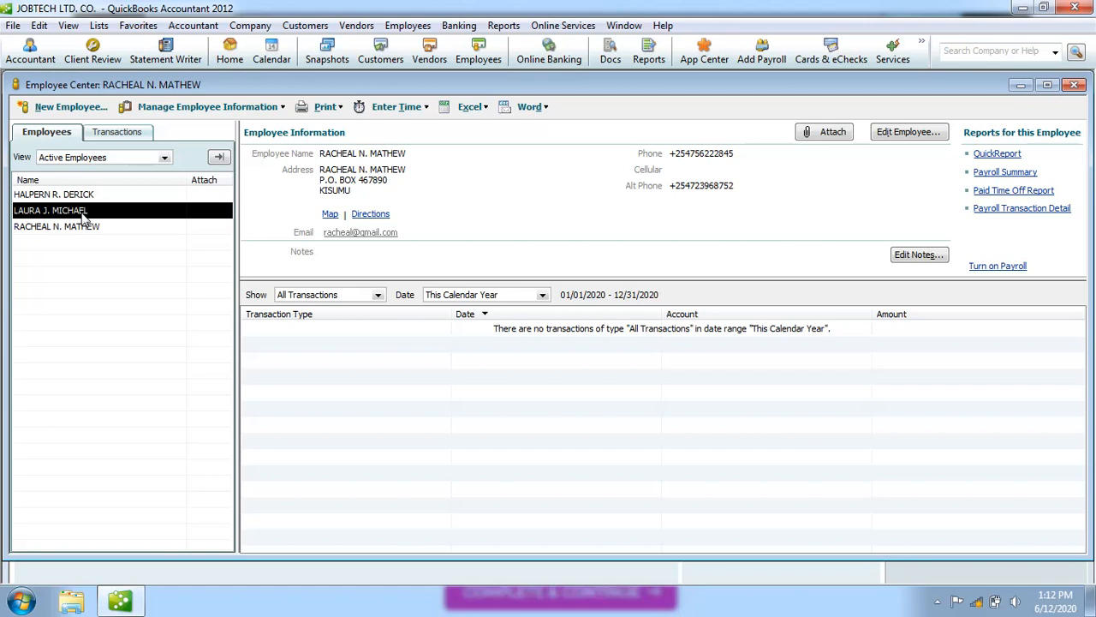
pyautogui.press('Up')
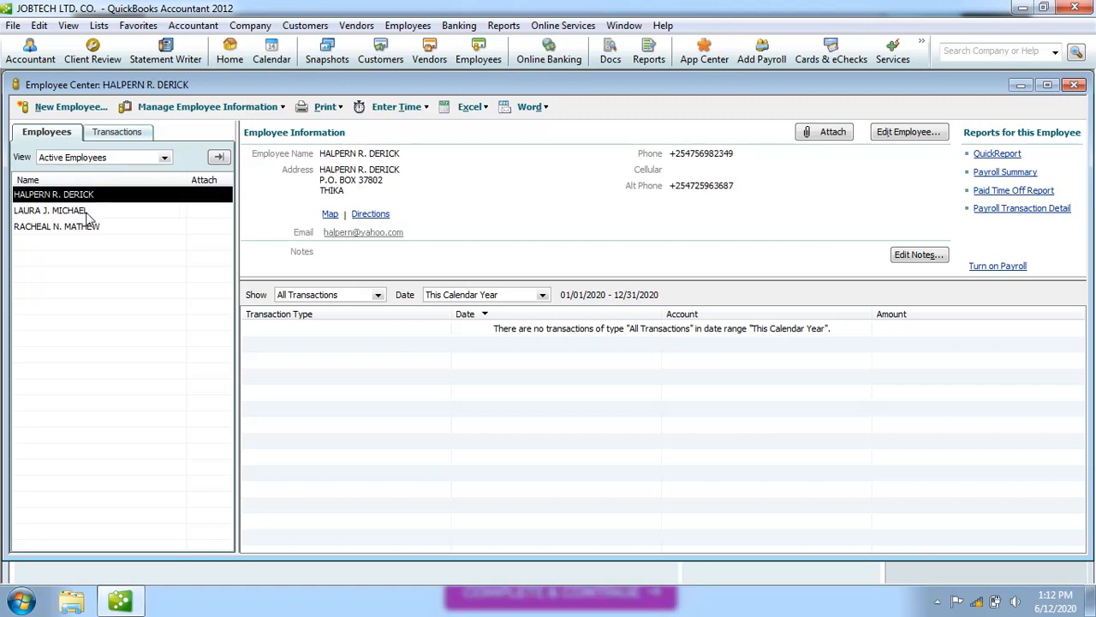
pyautogui.press('Down')
pyautogui.press('Down')
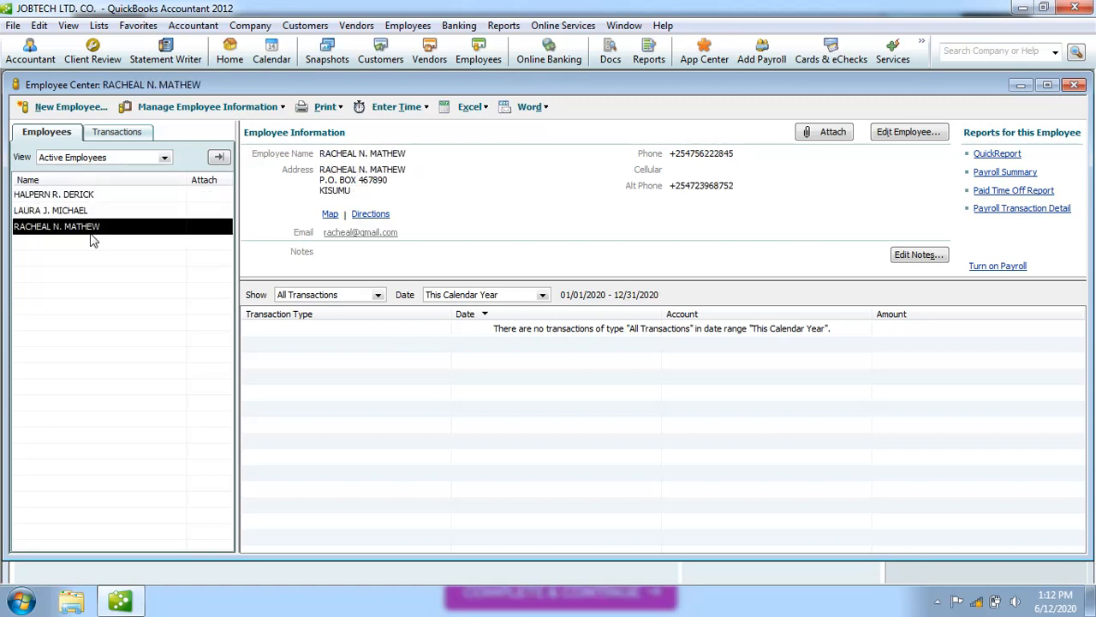